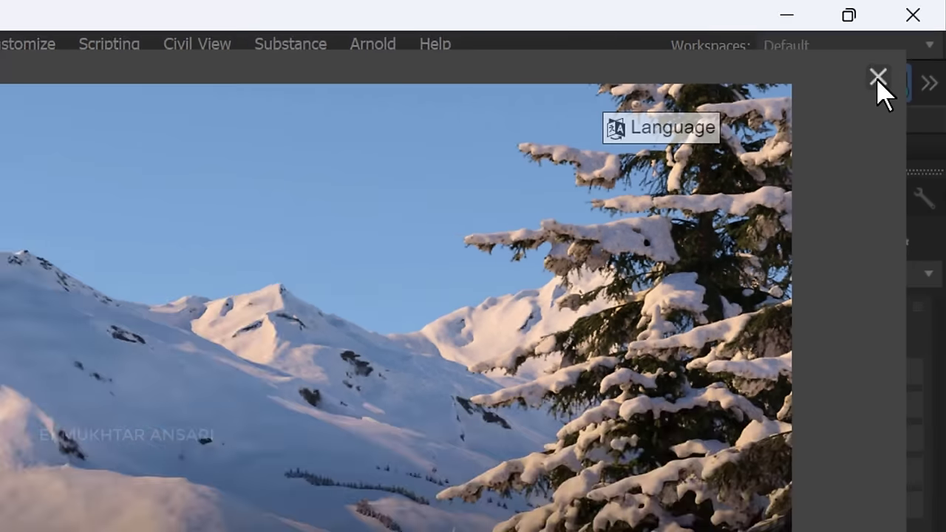
Step: Close the 3ds Max Welcome Screen to show the empty untitled scene
left_click(855, 108)
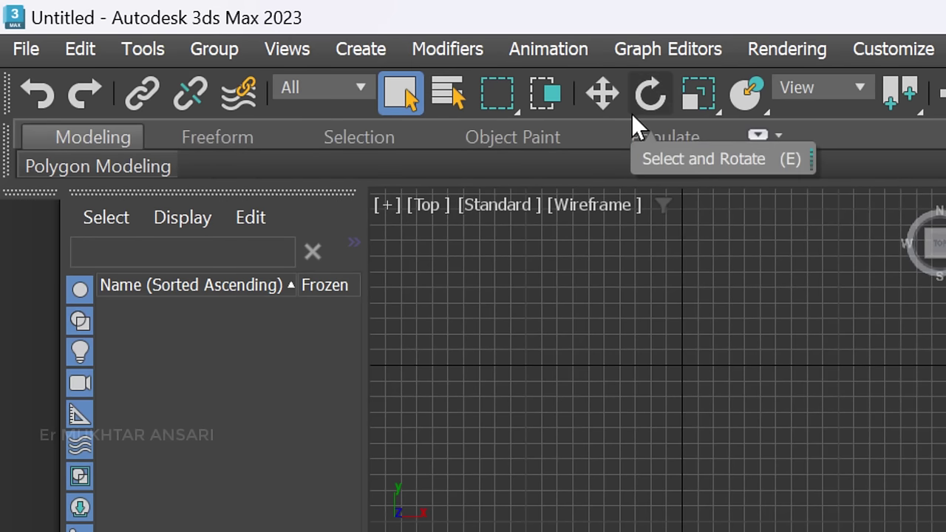
Step: Browse the Freeform, Selection and Object Paint ribbon tabs, ending on Populate
left_click(103, 128)
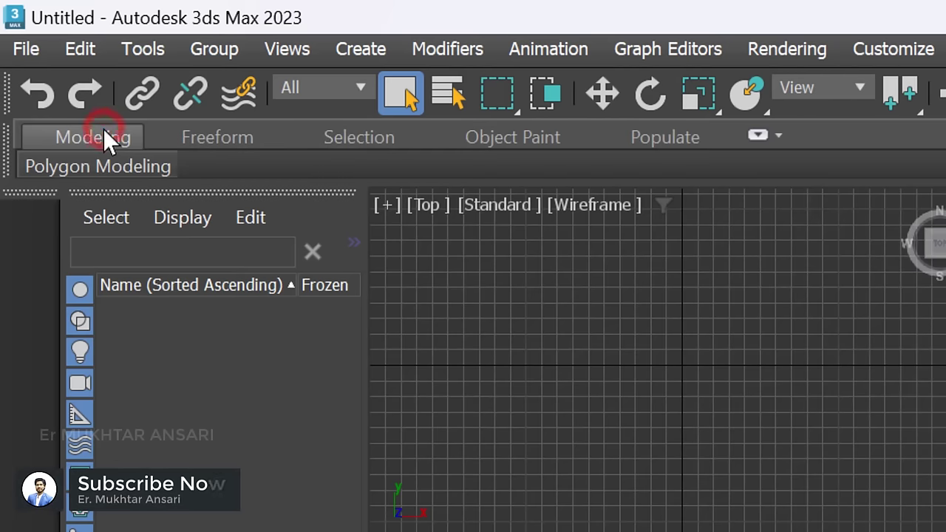
left_click(210, 136)
left_click(366, 139)
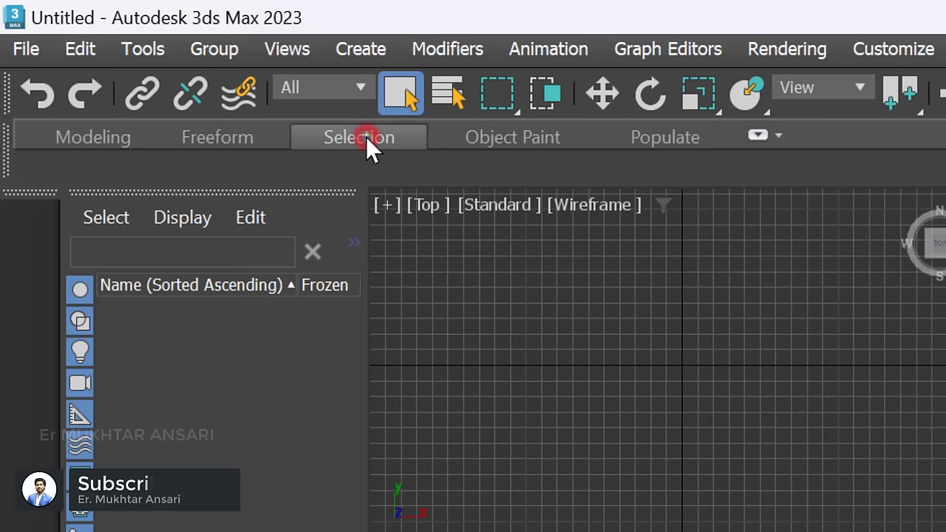
left_click(492, 138)
left_click(648, 137)
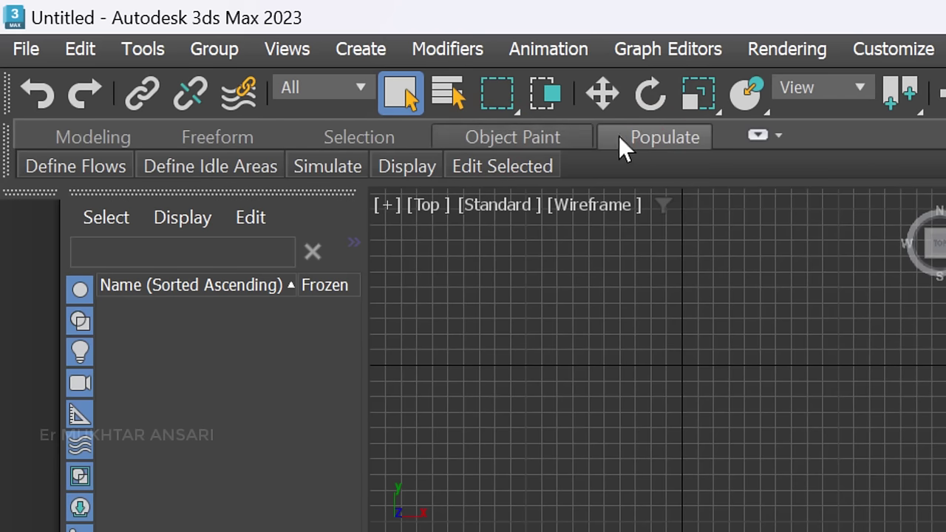
Step: Toggle the Populate ribbon between full panels and panel titles, leaving it collapsed to titles
left_click(757, 138)
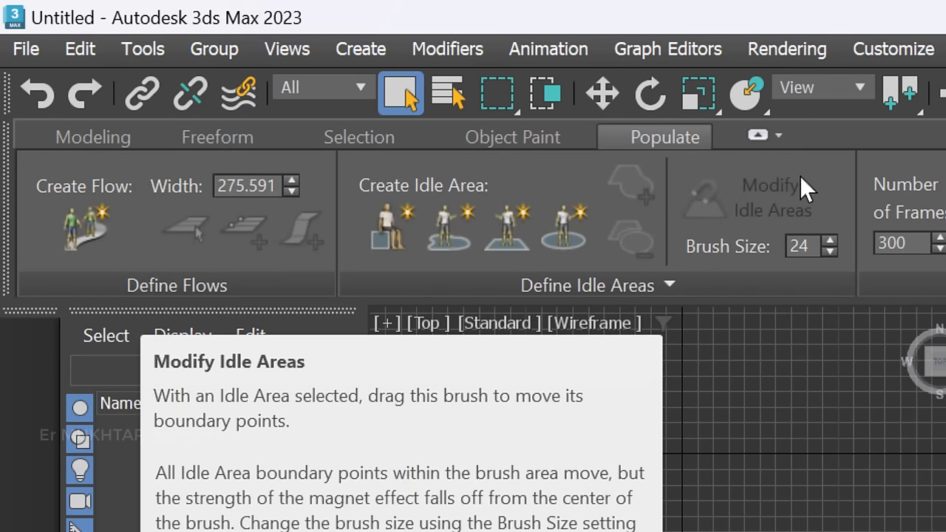
left_click(755, 137)
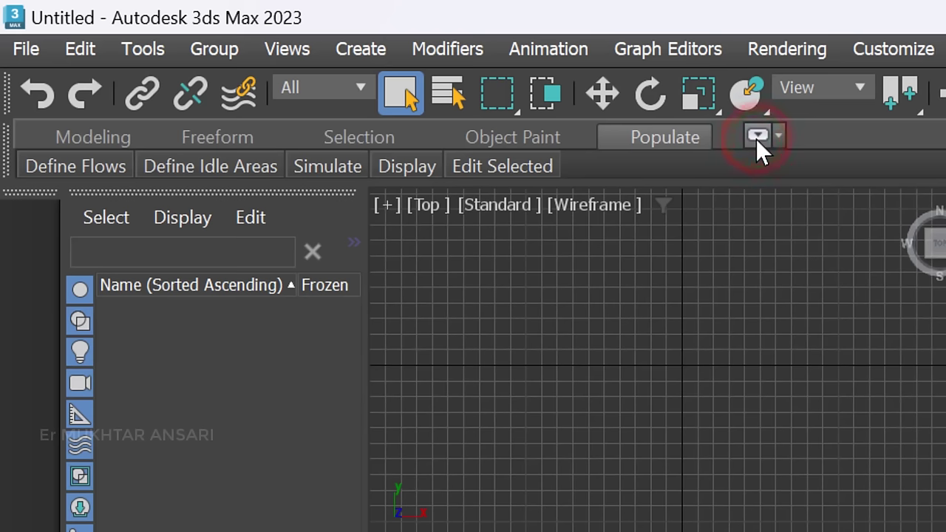
left_click(755, 138)
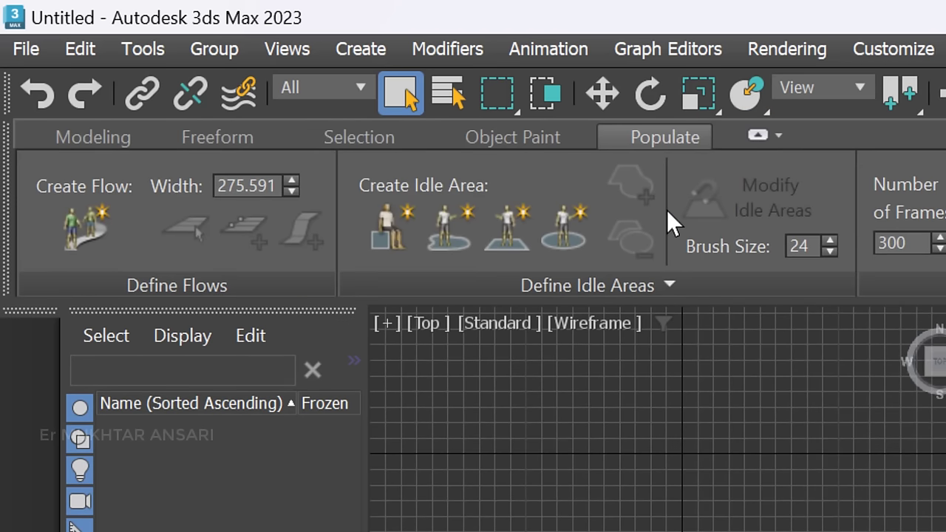
left_click(755, 137)
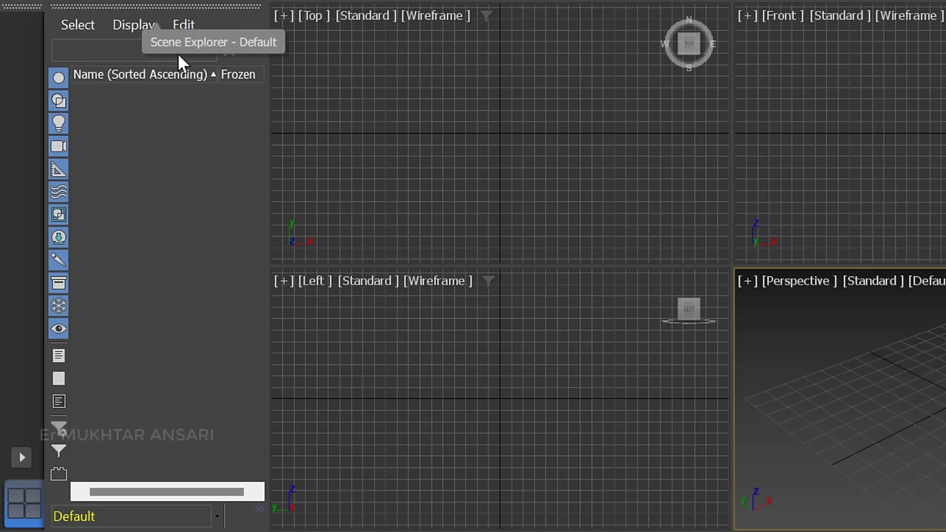
Step: Float the Scene Explorer out by its grip and close it
left_click_drag(138, 15, 439, 68)
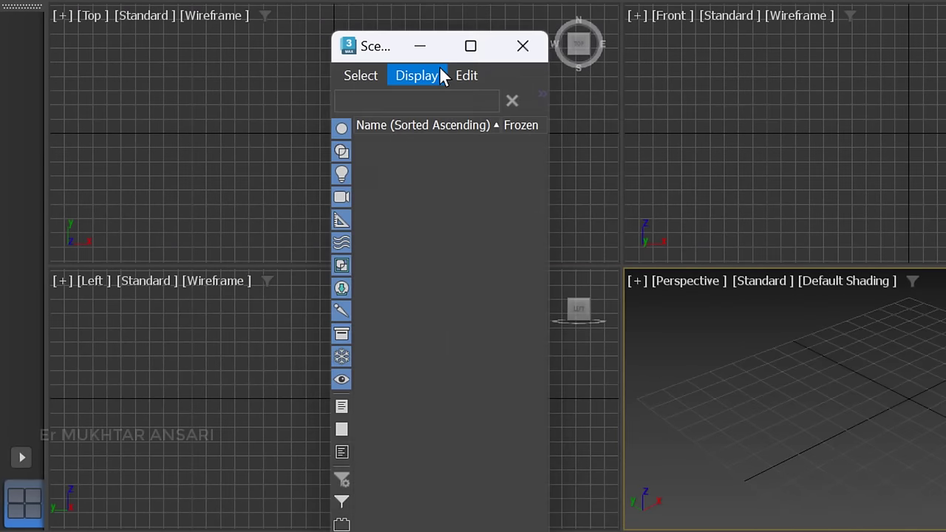
left_click(523, 51)
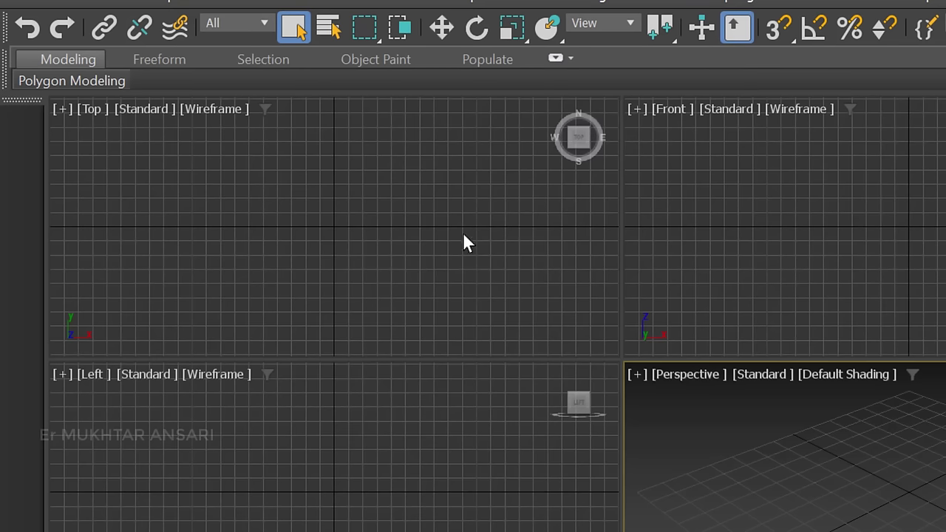
left_click(845, 171)
left_click(549, 181)
left_click(400, 421)
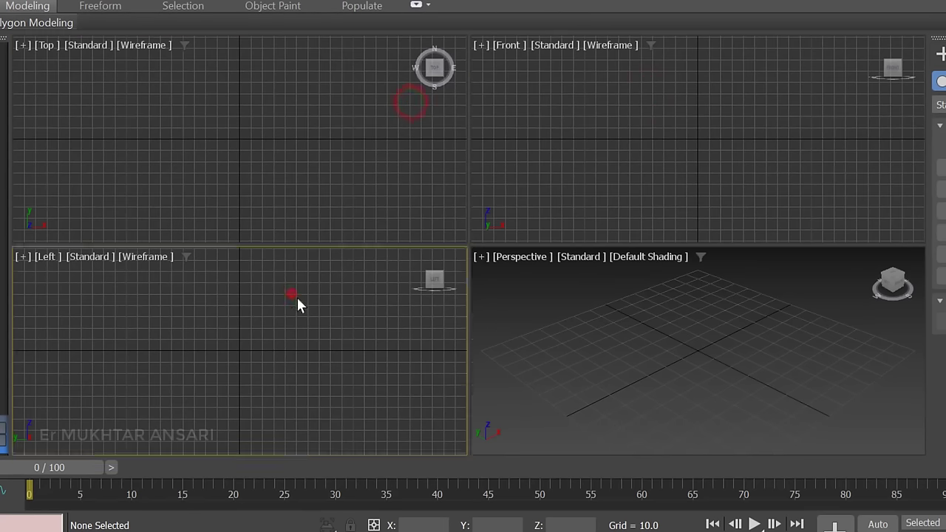
left_click(625, 342)
left_click(614, 196)
left_click(387, 154)
left_click(311, 295)
left_click(640, 312)
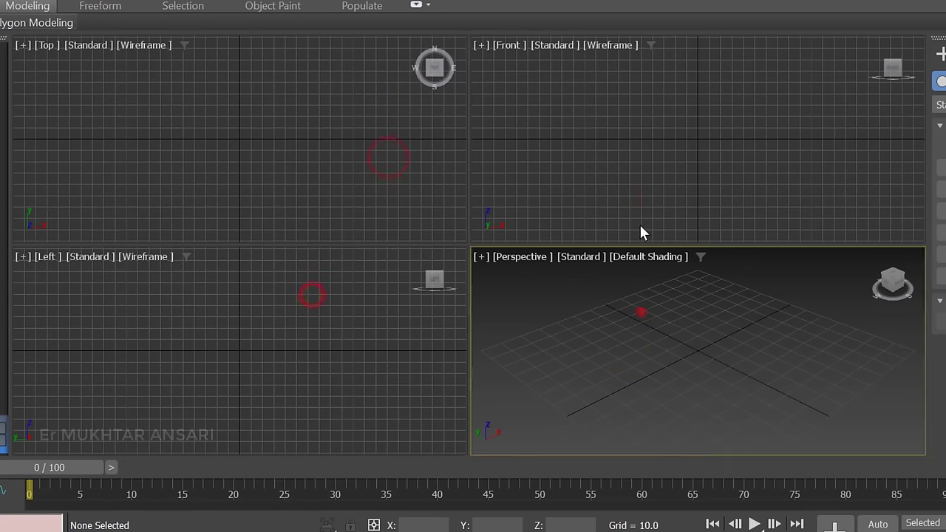
left_click(640, 186)
left_click(410, 148)
left_click(297, 284)
left_click(678, 342)
left_click(554, 140)
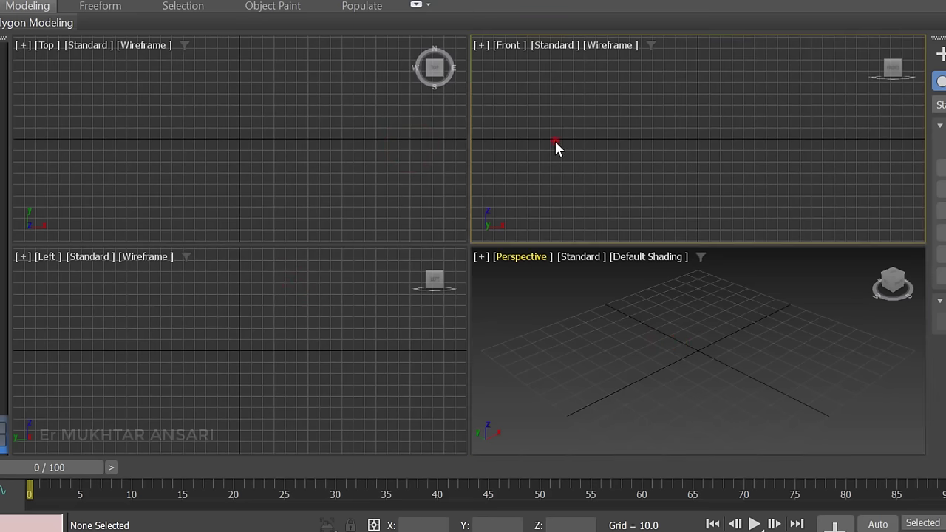
left_click(399, 150)
left_click(397, 321)
left_click(729, 317)
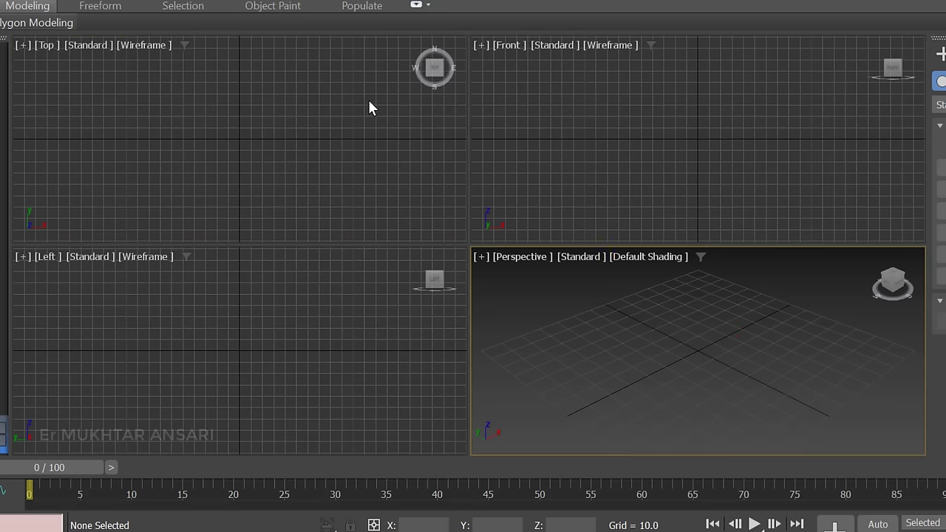
left_click(237, 103)
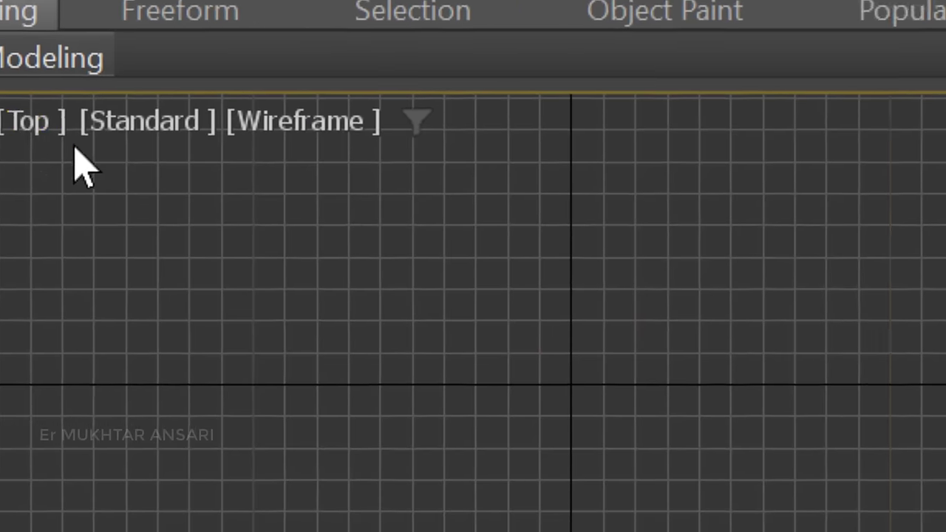
left_click(749, 165)
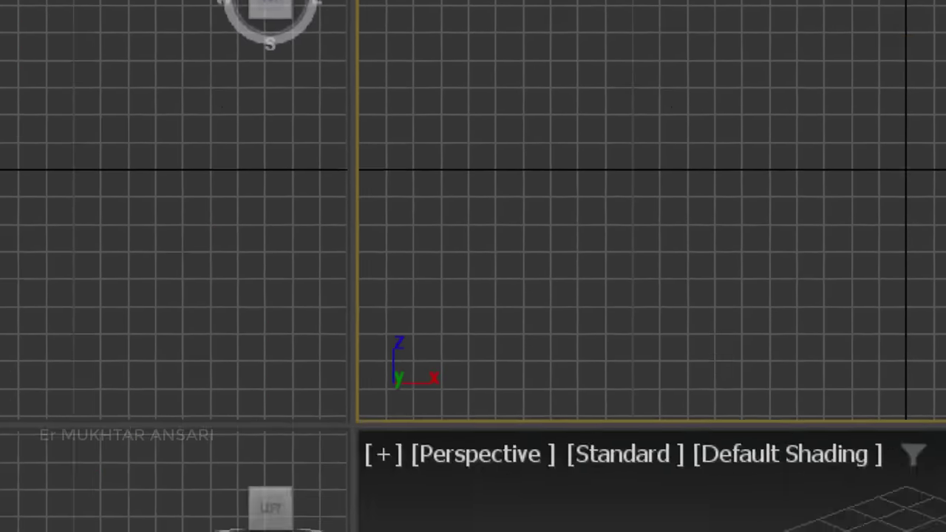
left_click(338, 192)
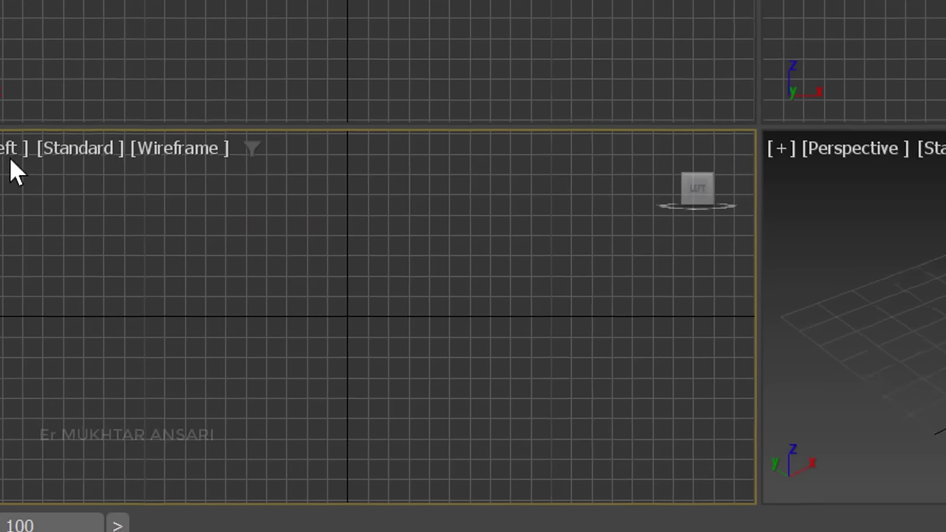
left_click(413, 310)
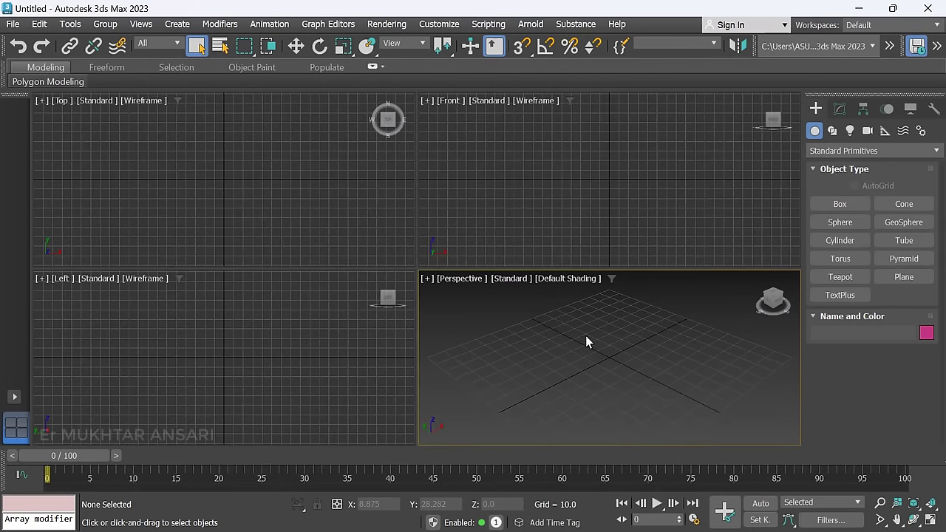
left_click(522, 156)
left_click(239, 151)
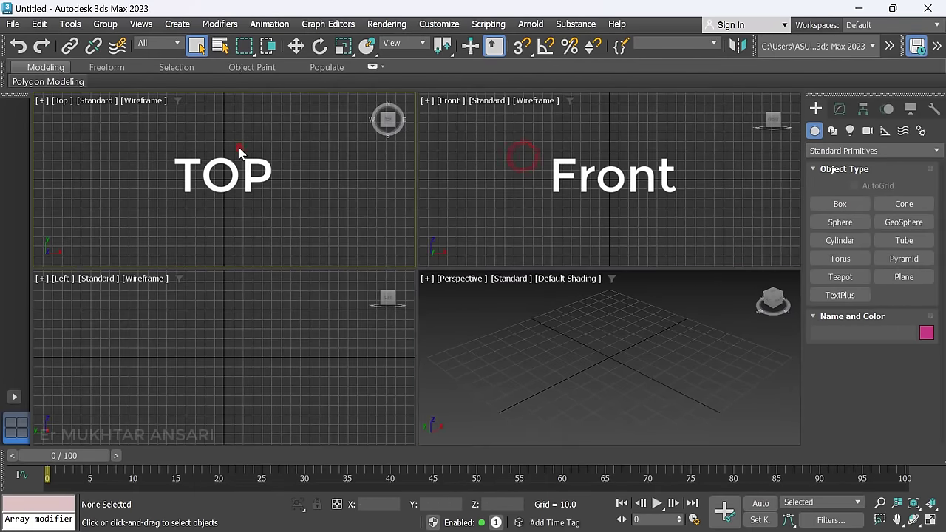
left_click(204, 340)
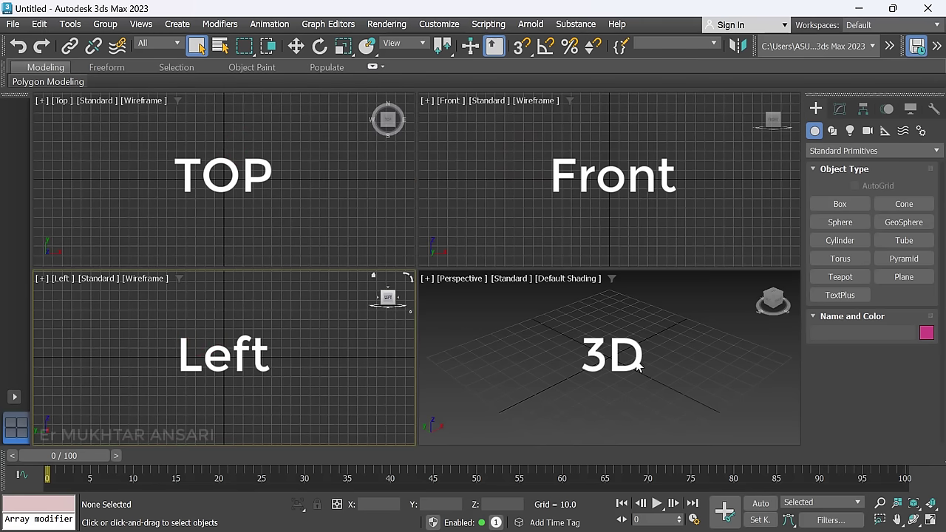
left_click(608, 333)
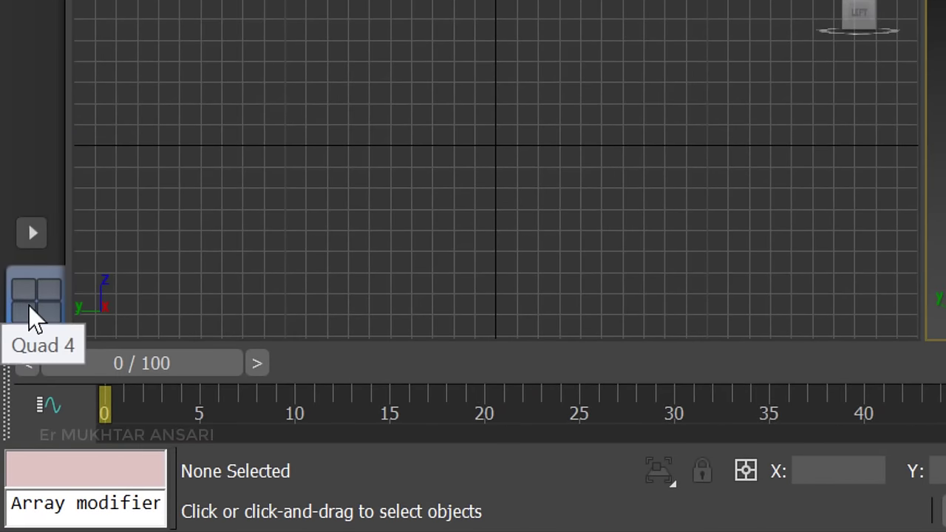
Step: Try the single-viewport layout, then the 2-left/1-right three-viewport layout
left_click(34, 235)
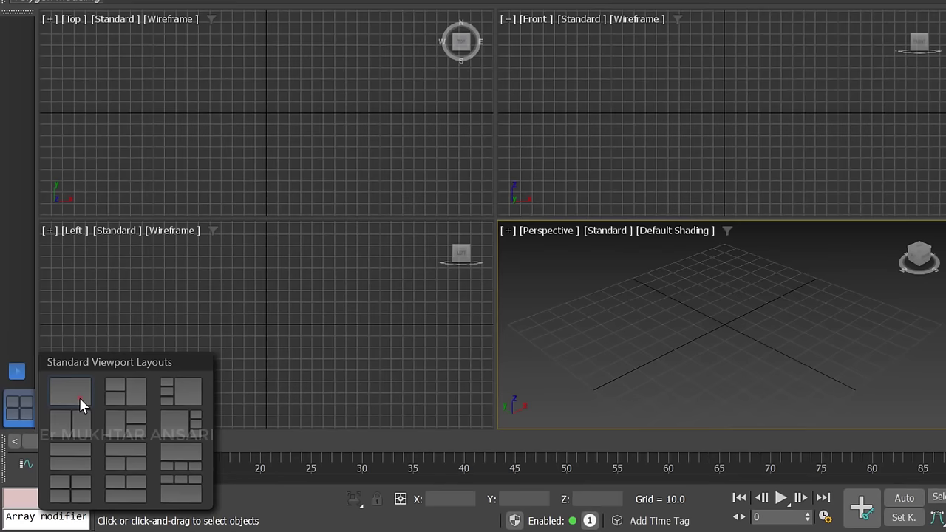
left_click(131, 279)
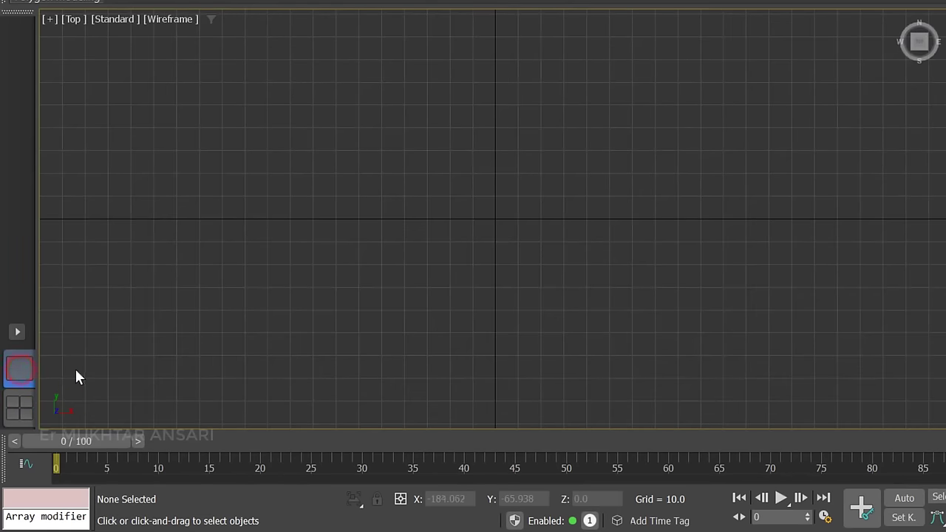
left_click(17, 332)
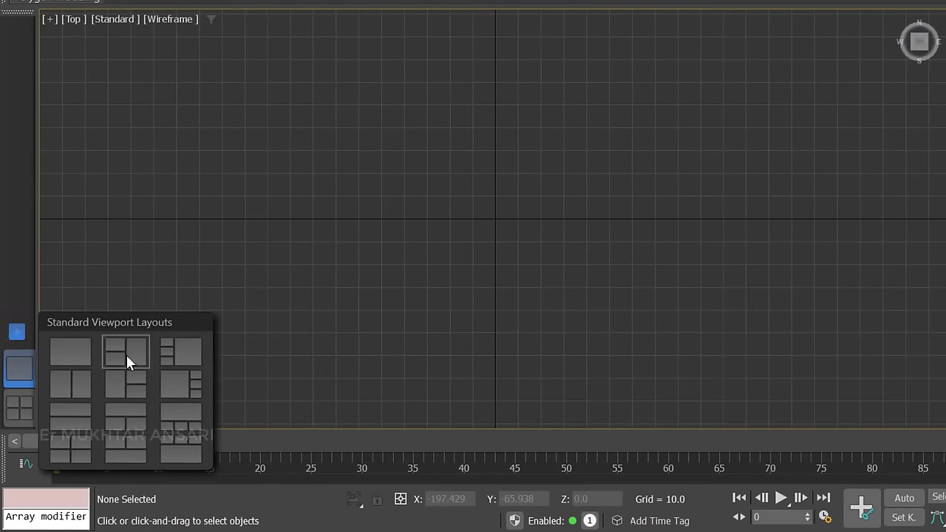
left_click(126, 352)
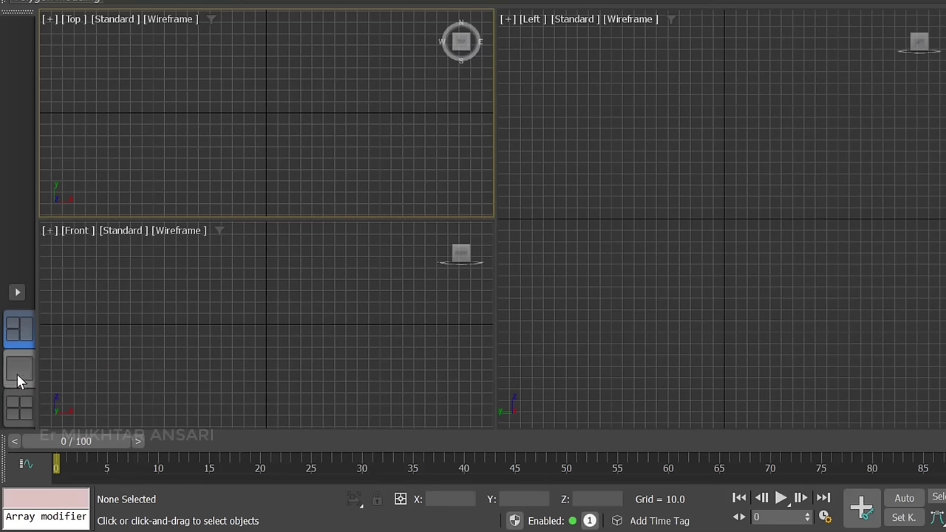
Step: Return to the 2x2 four-viewport layout, activate the Top viewport and scrub to frame 2
left_click(16, 293)
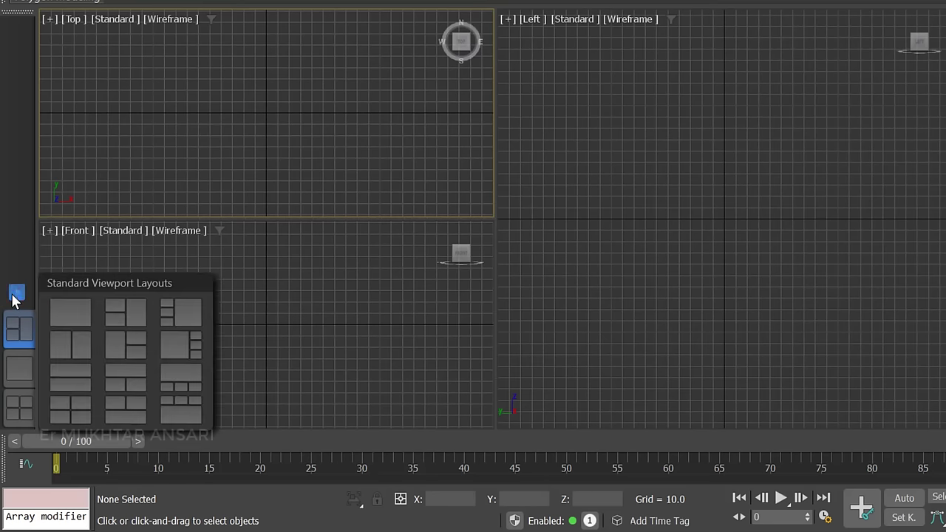
left_click(16, 415)
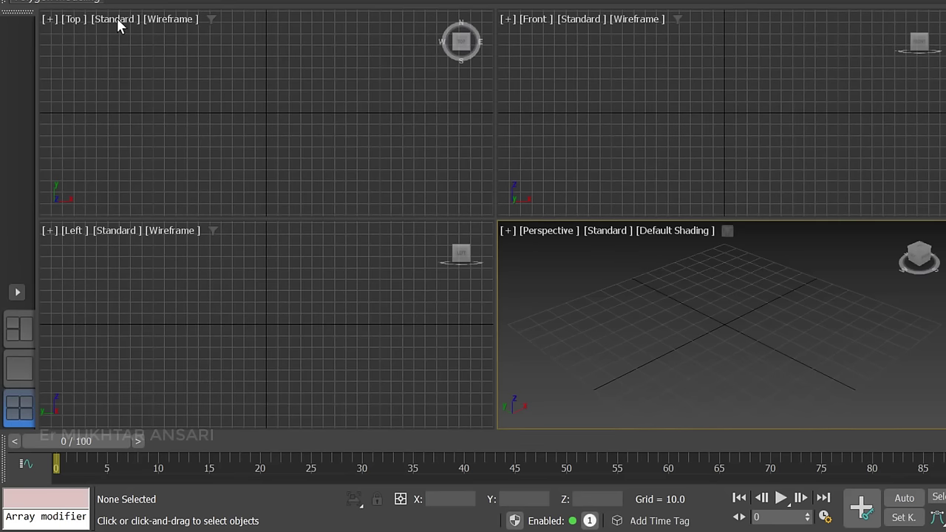
left_click(267, 115)
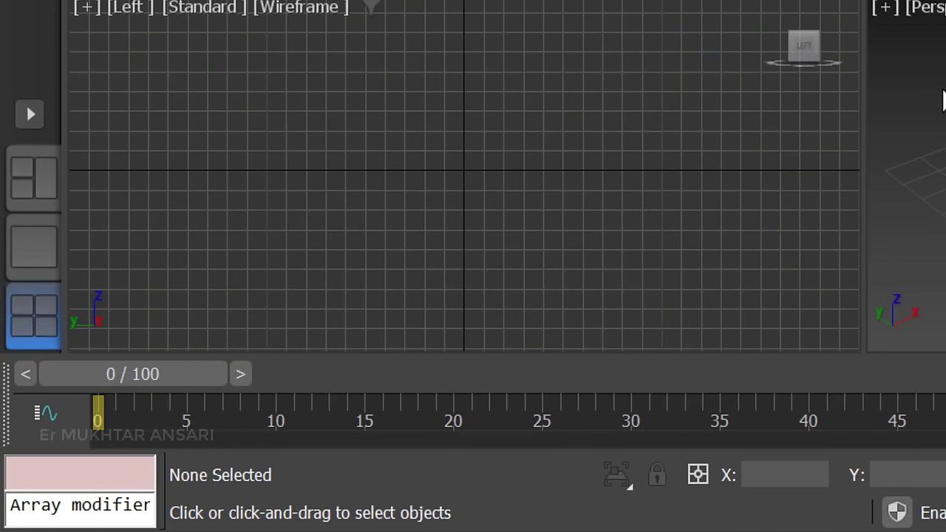
left_click_drag(144, 375, 68, 387)
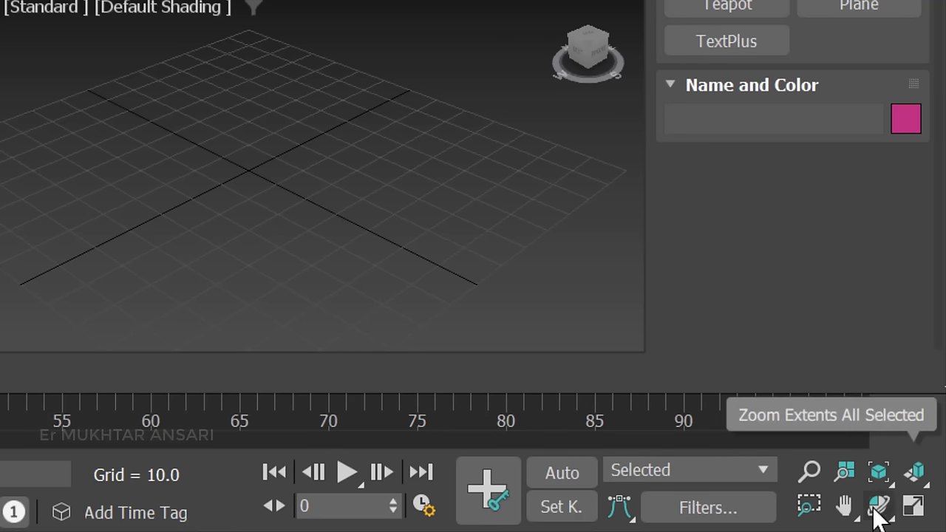
left_click(292, 157)
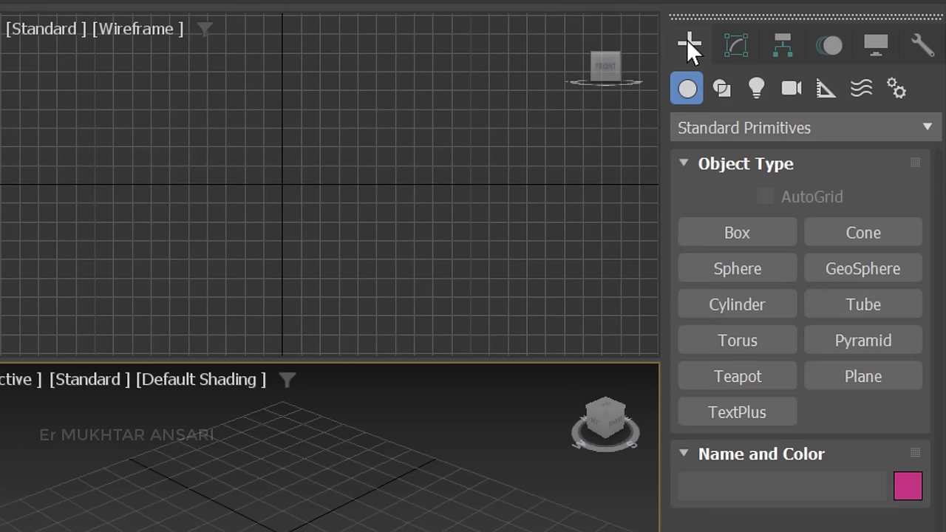
Step: Cycle through the Modify, Hierarchy, Motion, Display and Utilities panels, then return to Create
left_click(736, 44)
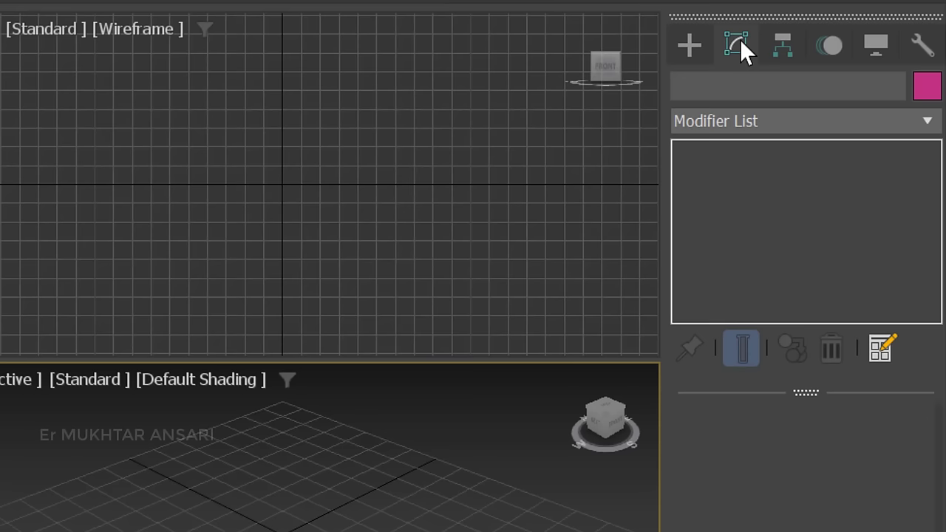
left_click(780, 44)
left_click(828, 45)
left_click(875, 45)
left_click(922, 44)
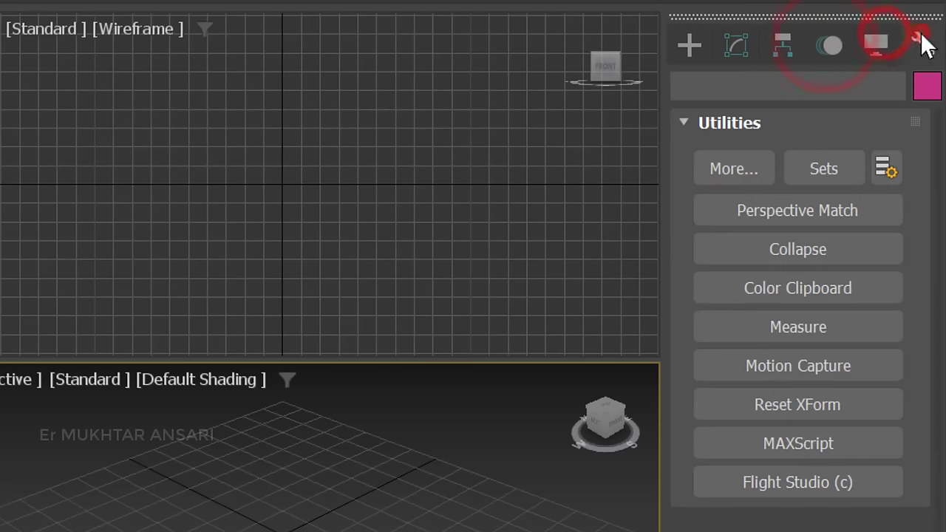
left_click(781, 44)
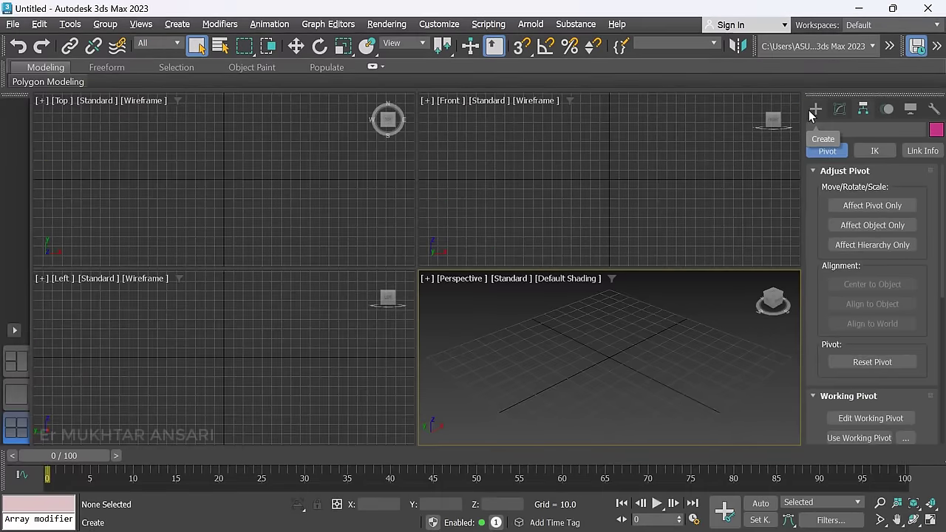
left_click(689, 44)
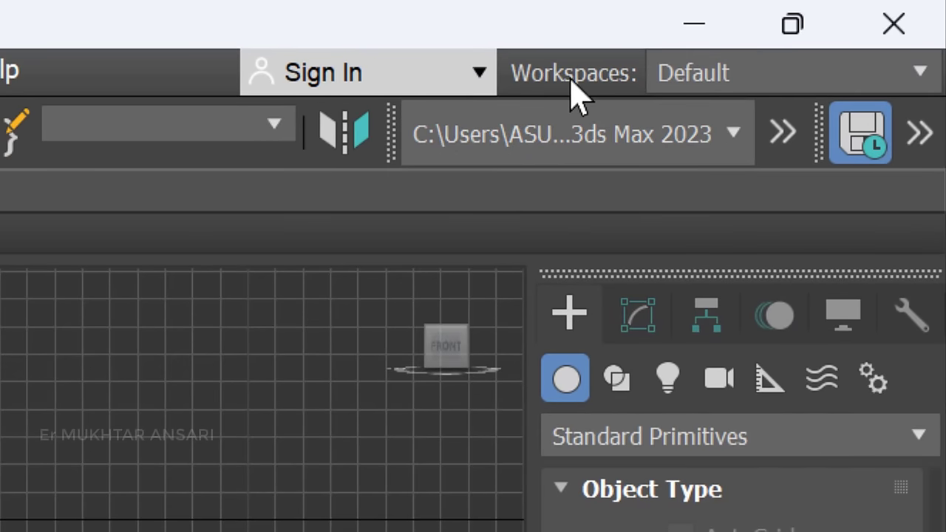
Step: Reset the Default workspace to its default state from the Workspaces list
left_click(617, 76)
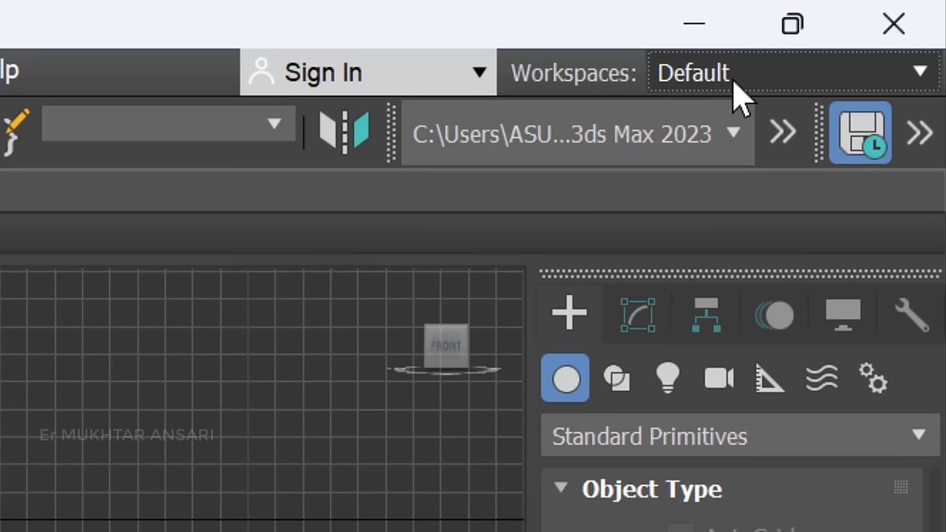
left_click(919, 74)
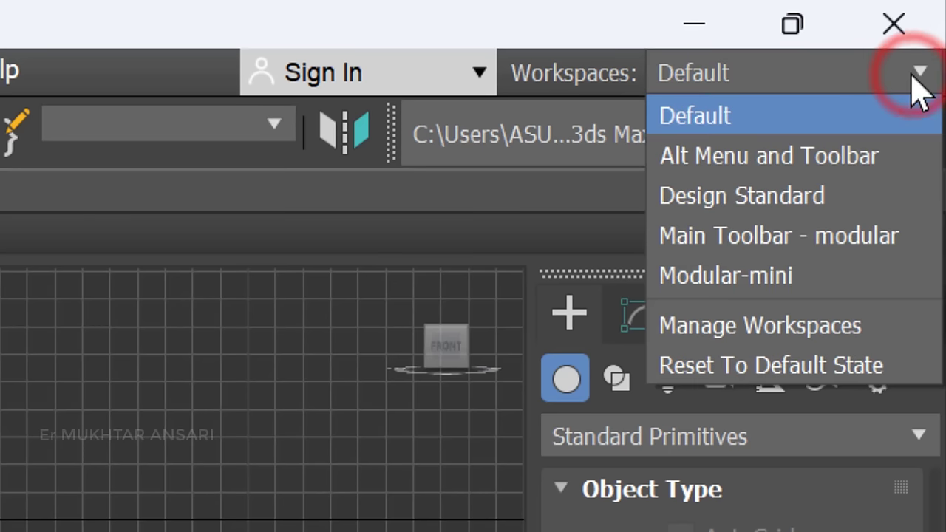
left_click(812, 370)
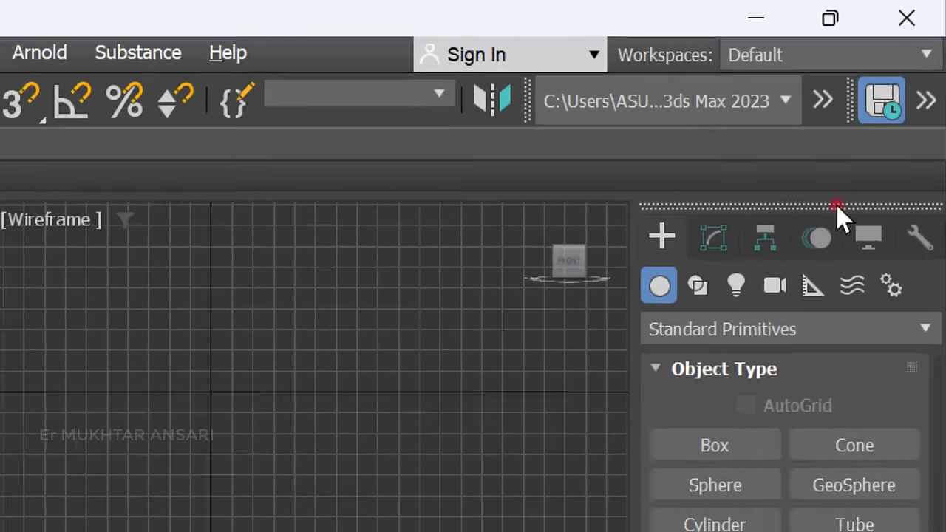
Step: Float and close the Command Panel, then reset the workspace again to restore it
left_click_drag(838, 207, 322, 279)
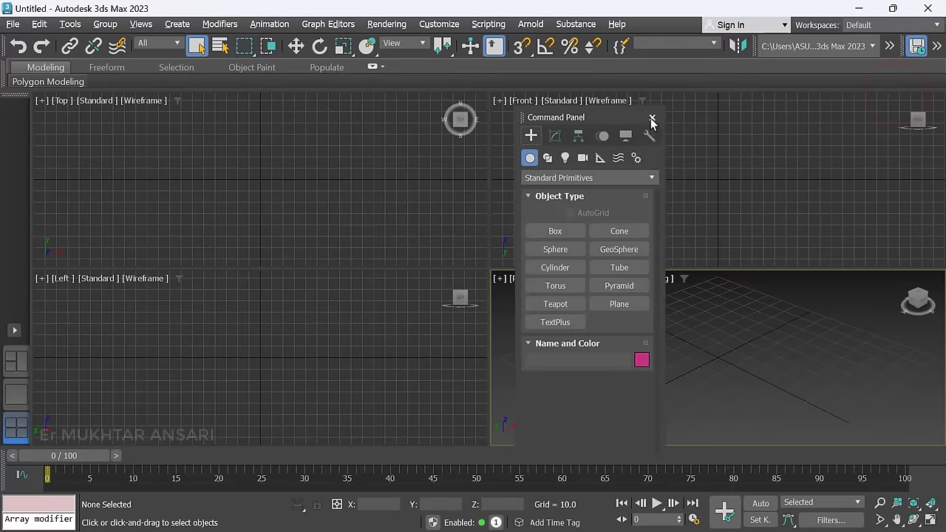
left_click(651, 119)
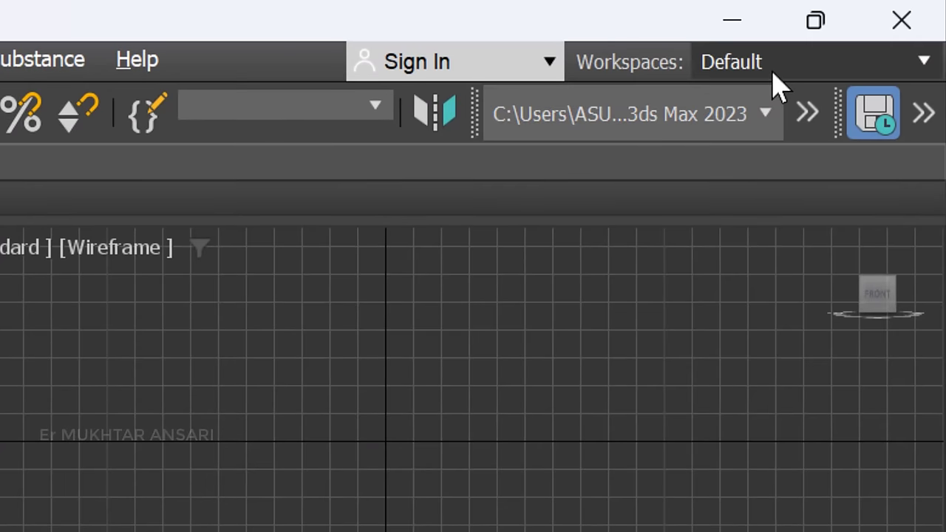
left_click(773, 72)
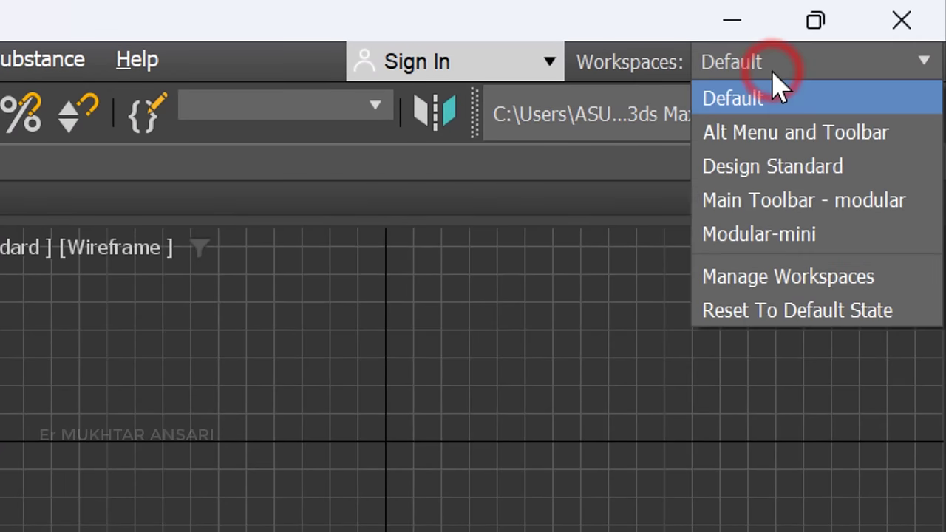
left_click(765, 312)
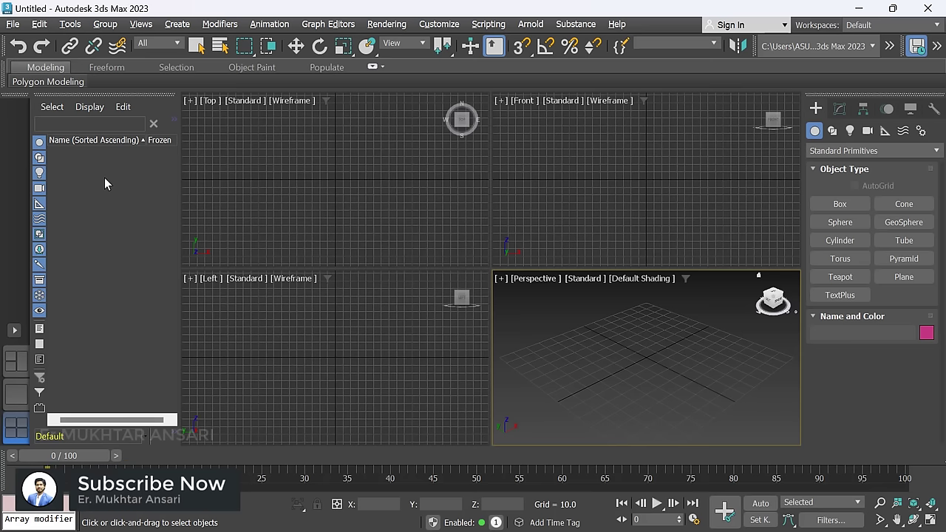
Step: Float and close both the Scene Explorer and Command Panel, then open the Customize menu
left_click_drag(110, 111, 337, 164)
left_click(379, 141)
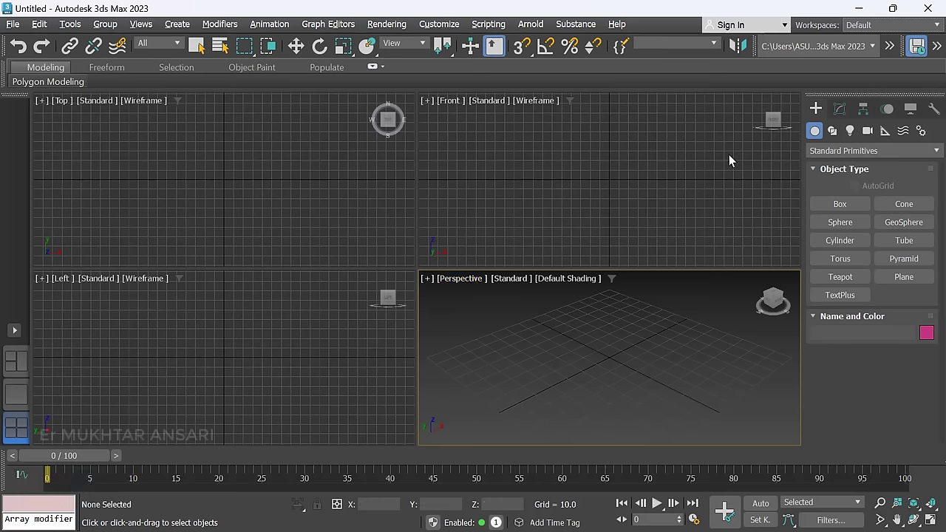
left_click_drag(868, 99, 580, 144)
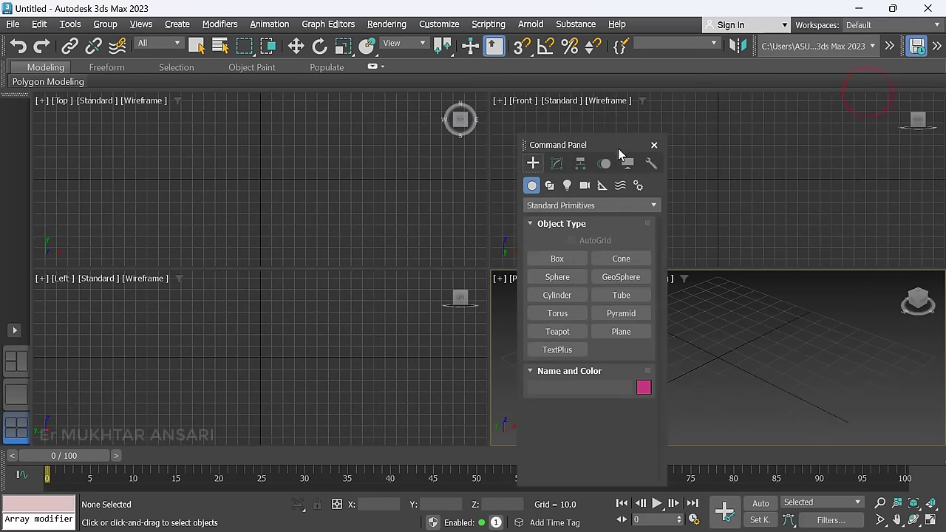
left_click(659, 145)
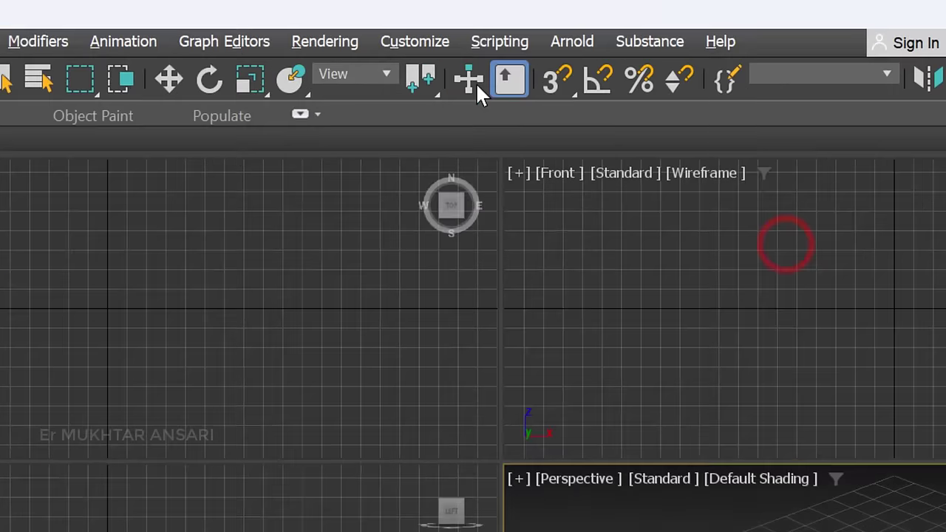
left_click(425, 42)
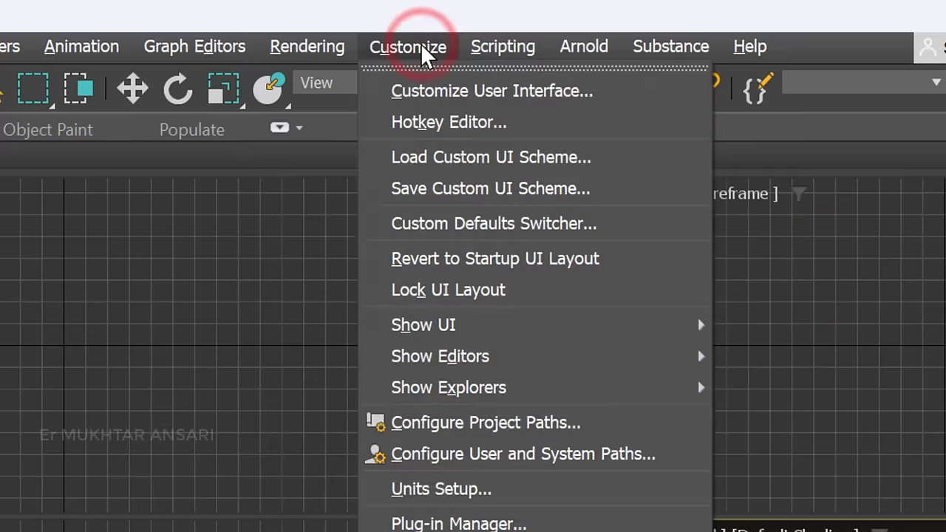
Step: Reset the layout in Customize User Interface and confirm with Yes
left_click(430, 77)
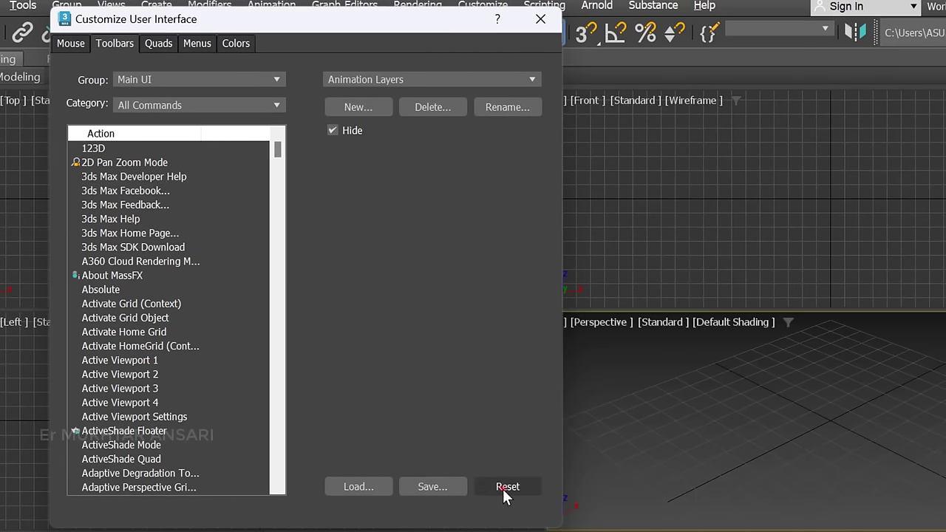
left_click(505, 486)
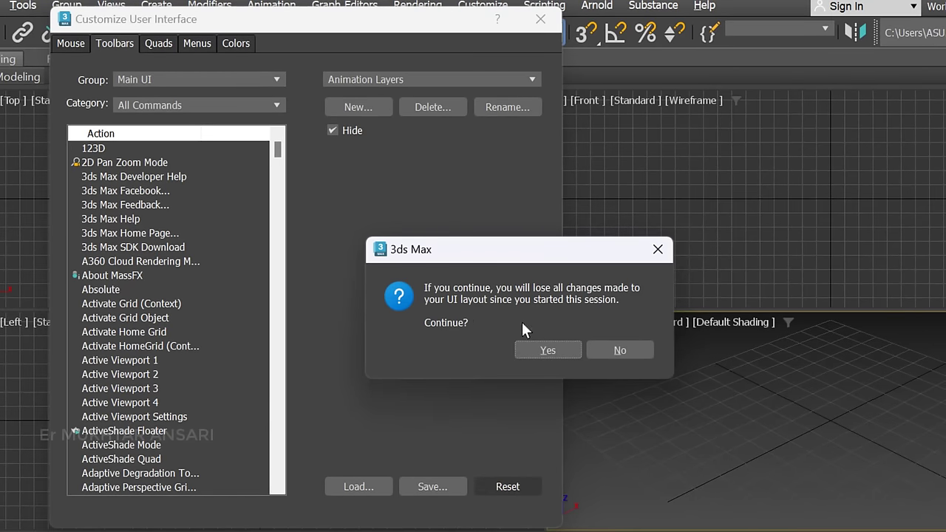
left_click(534, 351)
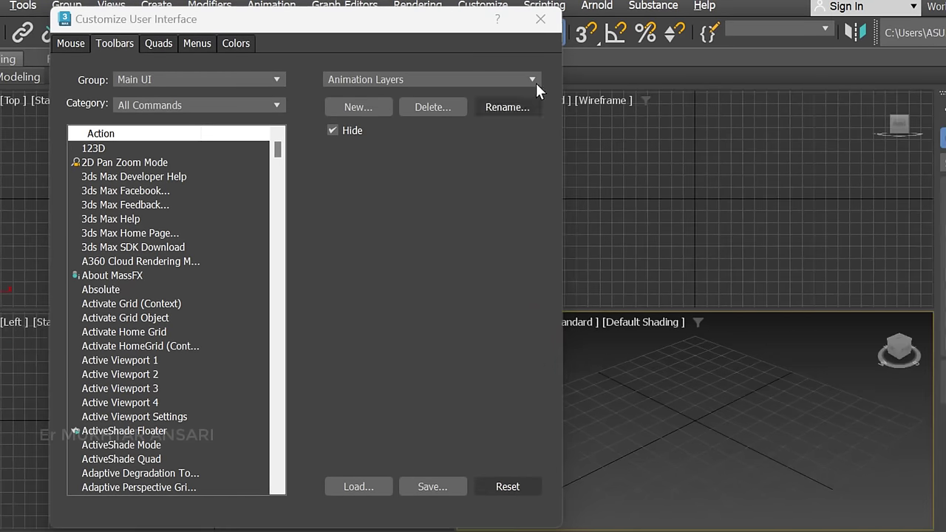
Step: Close Customize User Interface and go back to the Create panel's Standard Primitives
left_click(540, 19)
left_click(695, 427)
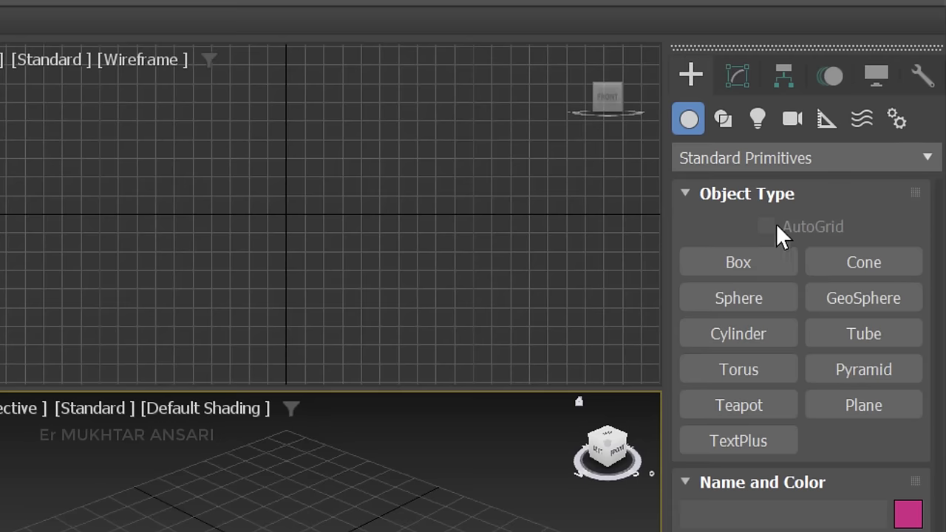
left_click(692, 68)
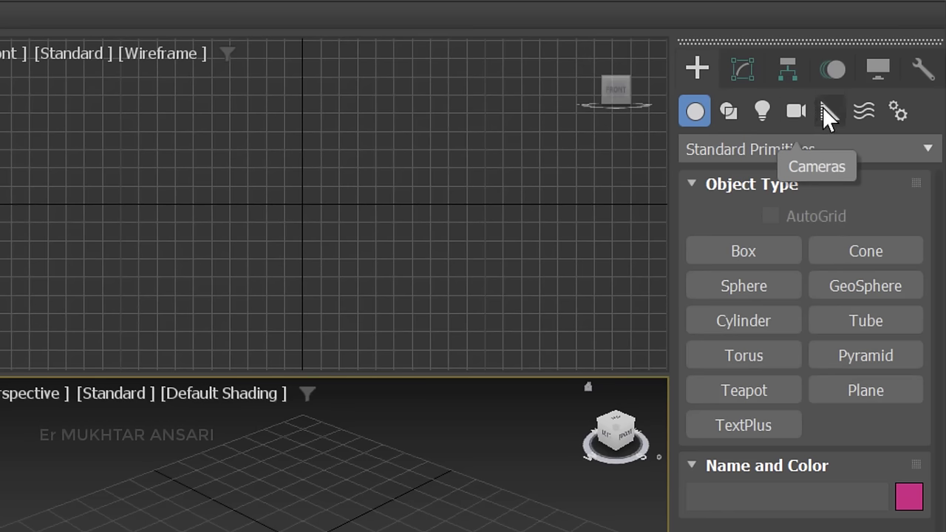
left_click(733, 112)
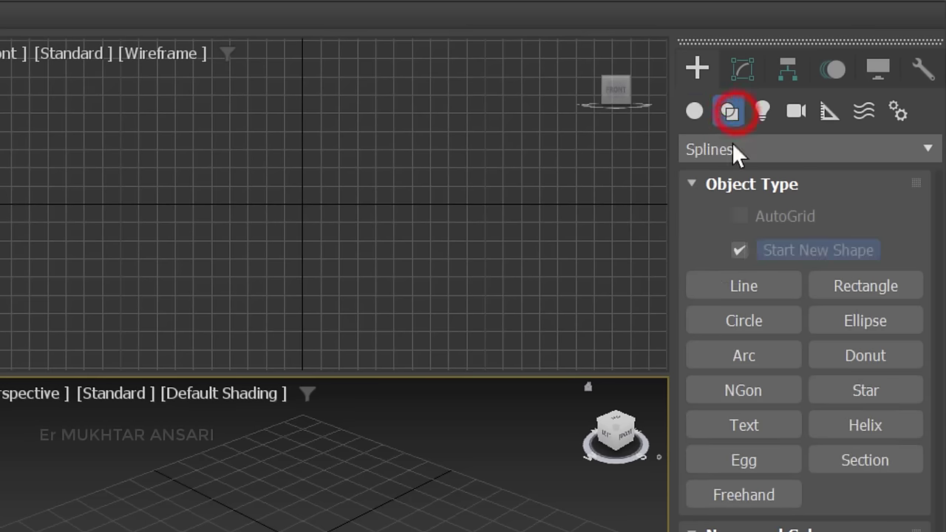
left_click(762, 110)
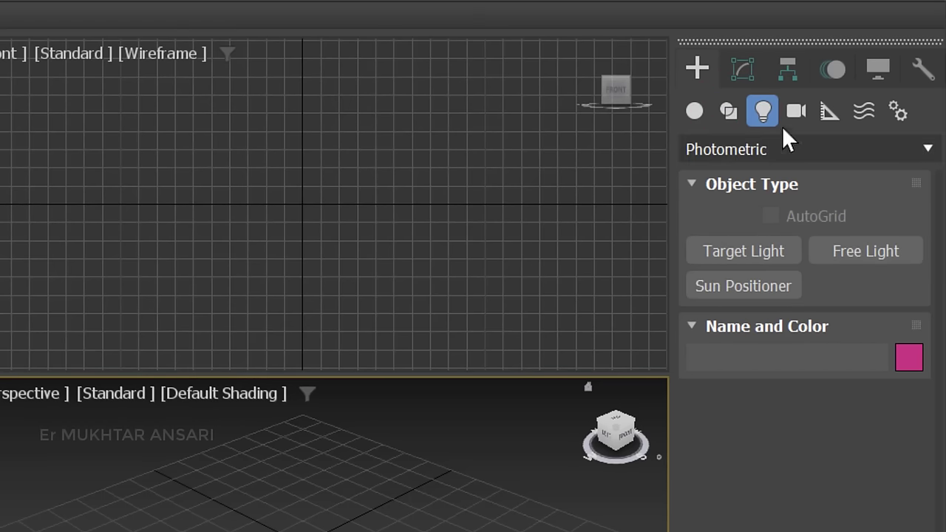
left_click(796, 113)
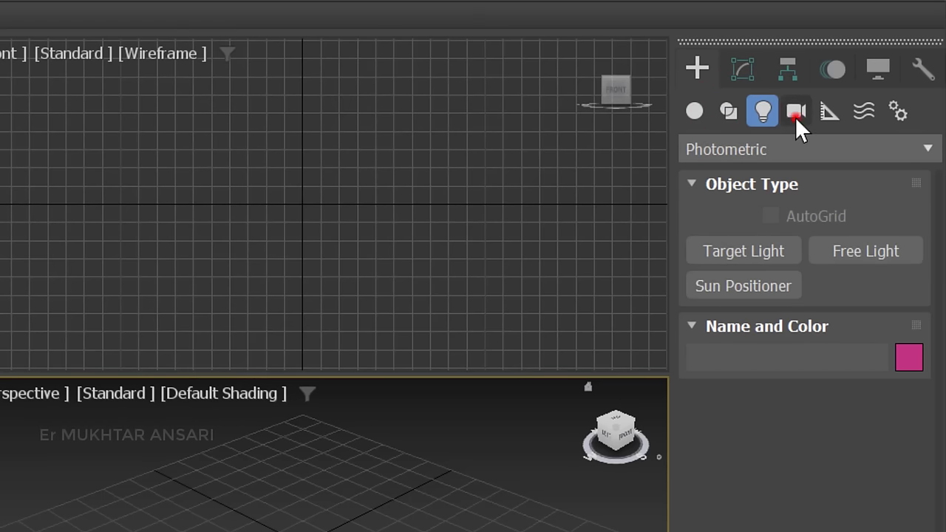
left_click(700, 101)
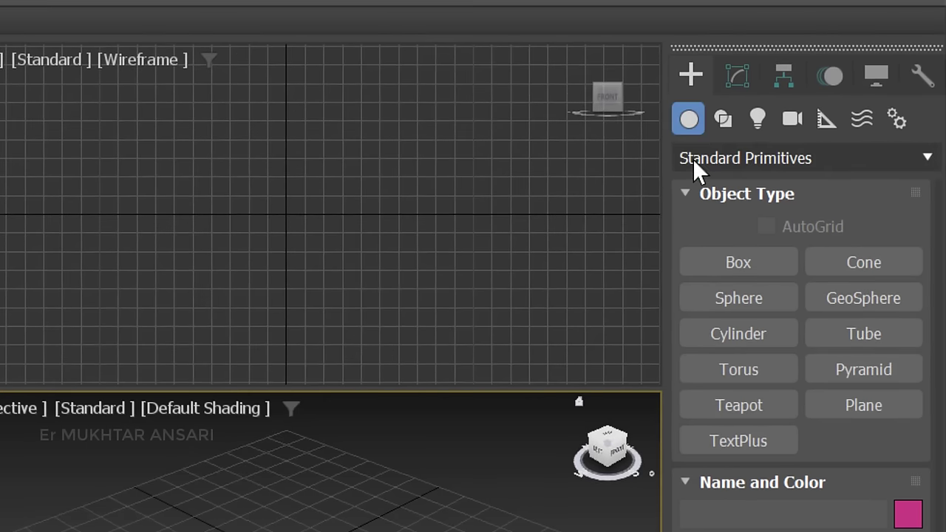
left_click(741, 161)
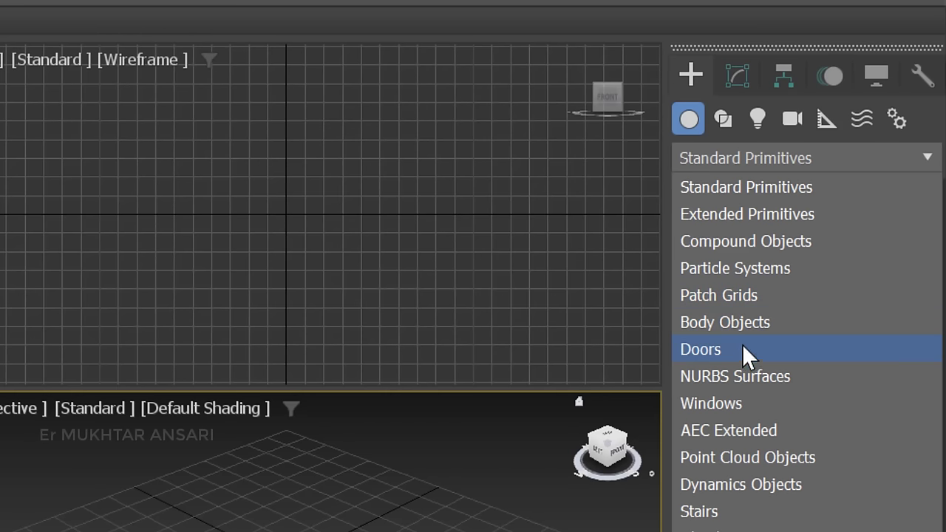
left_click(746, 185)
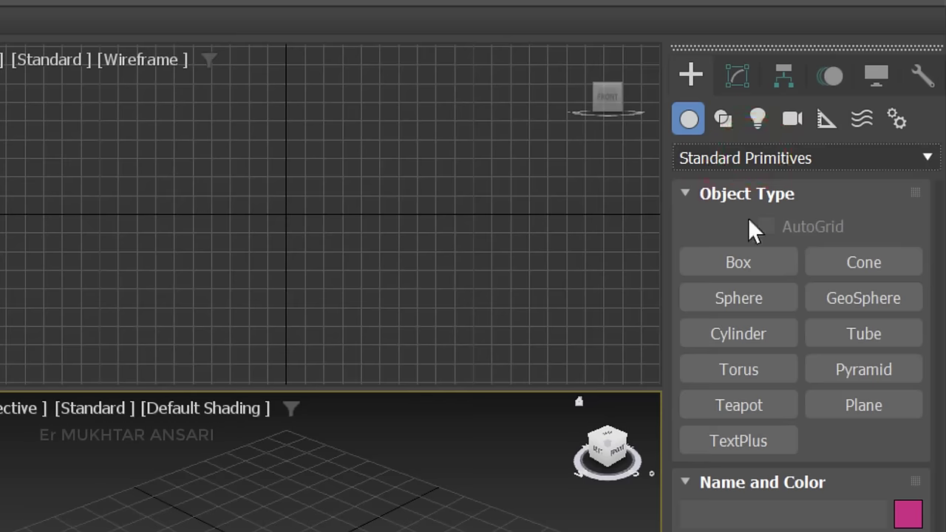
left_click(738, 268)
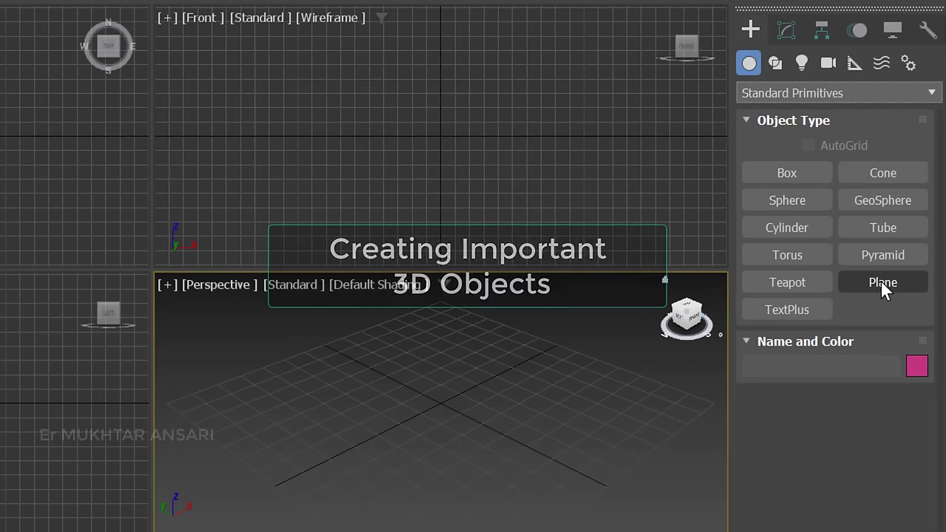
Step: Activate the Box tool in the Standard Primitives Object Type rollout
left_click(787, 173)
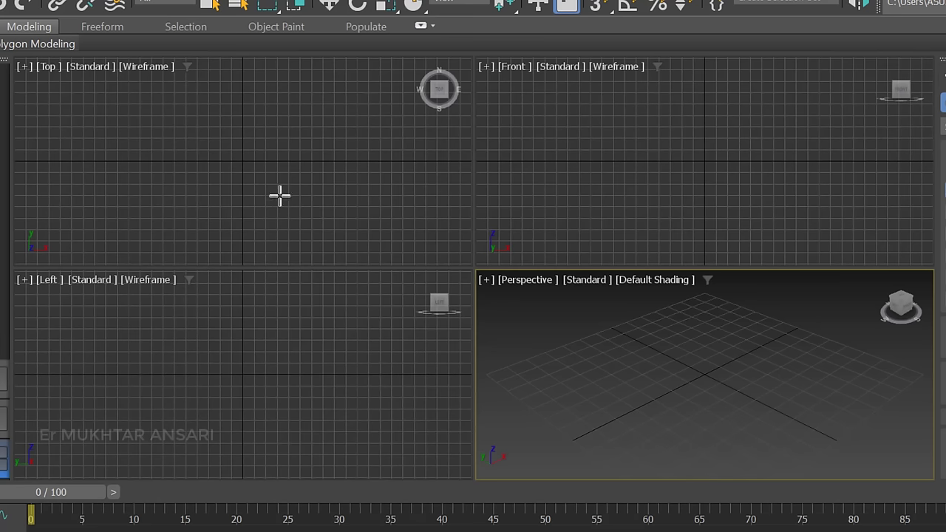
Step: Draw a purple box base around the Top view centre and set its height
left_click(184, 116)
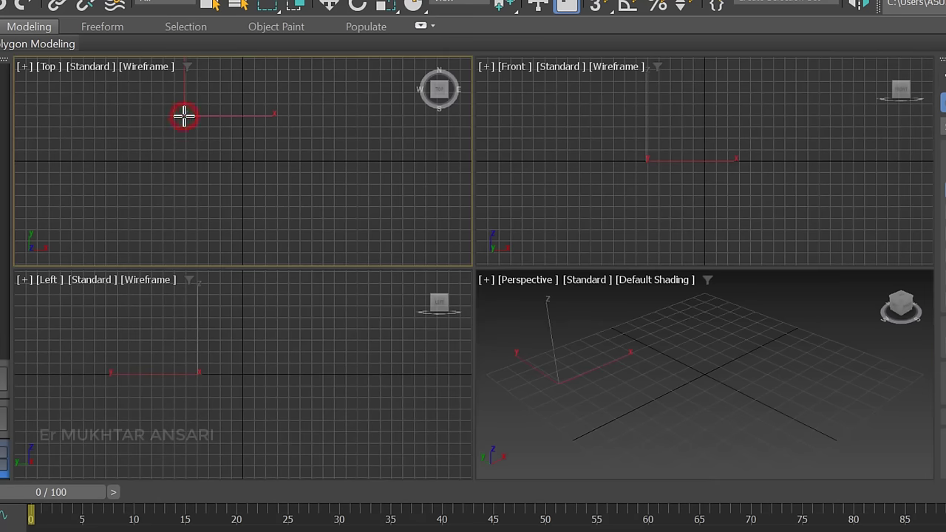
left_click_drag(184, 116, 310, 208)
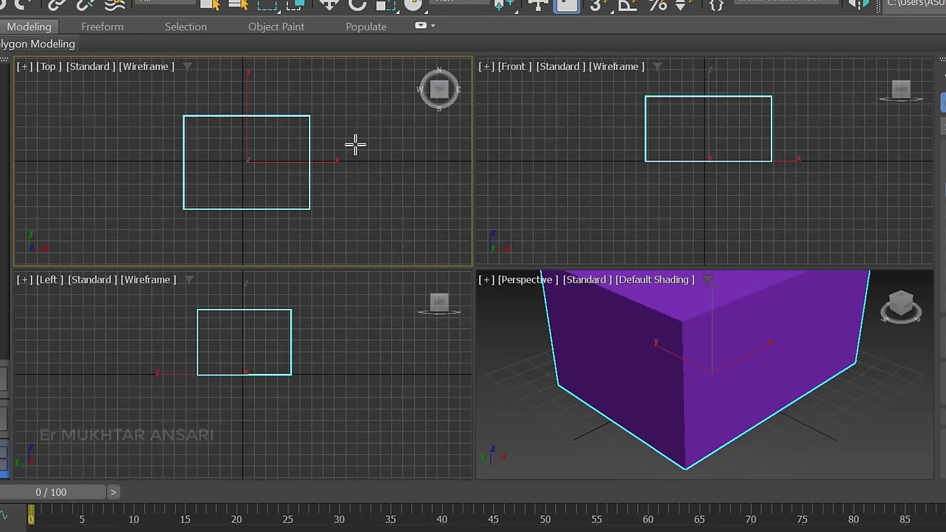
left_click(355, 144)
Step: Swap the purple box for a green box at the grid origin, then maximize Perspective
right_click(663, 380)
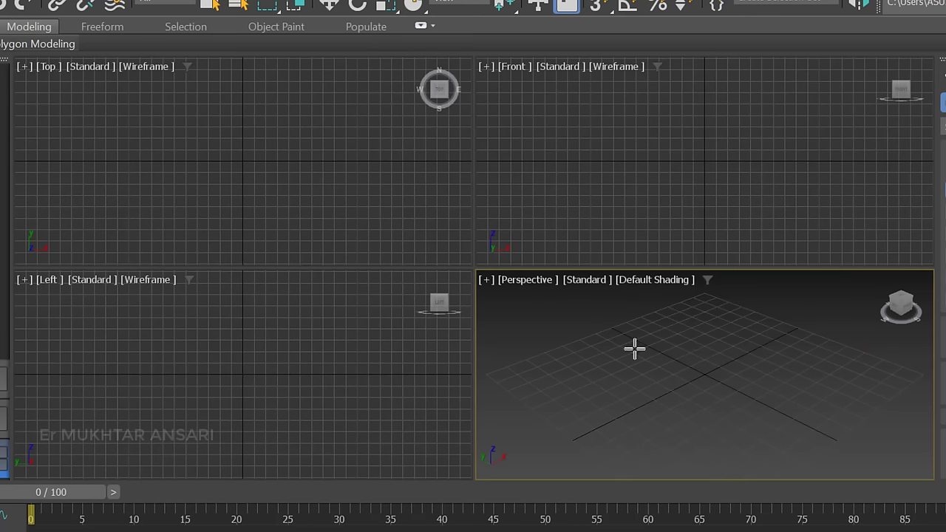
left_click_drag(647, 367, 775, 376)
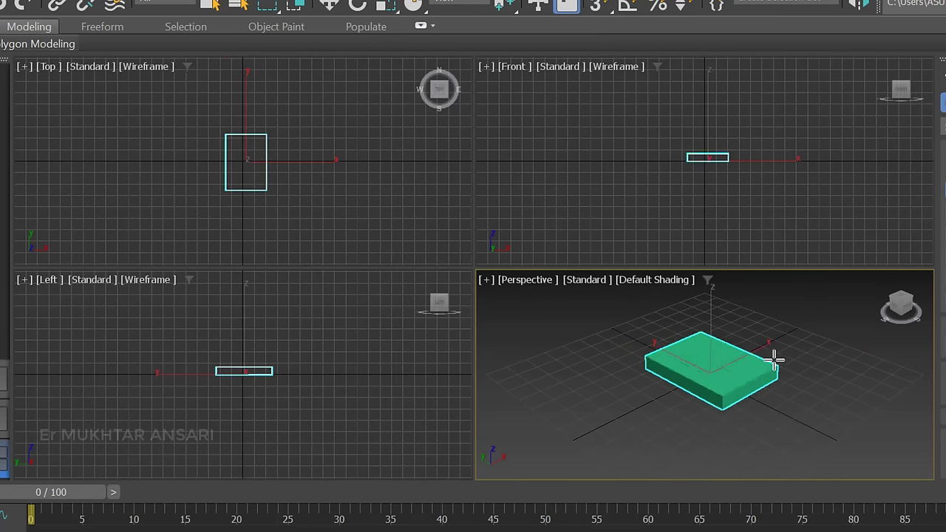
left_click(779, 325)
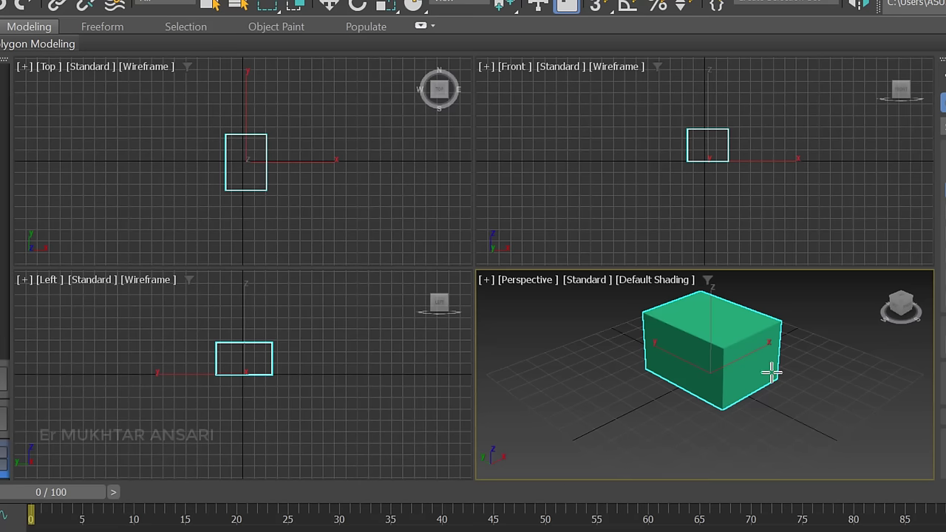
key("alt+w")
key("alt+w")
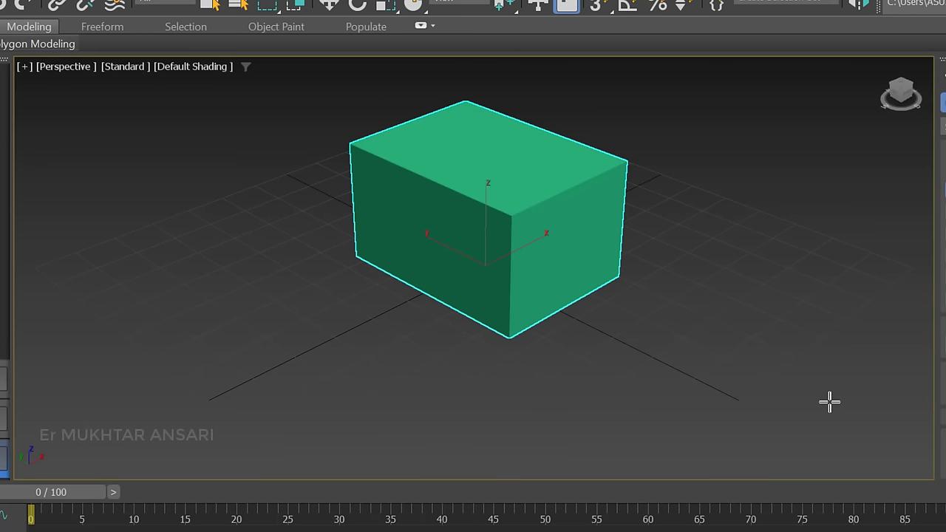
Step: Restore the four-viewport layout and exit Box creation, keeping the green Box001
key("alt+w")
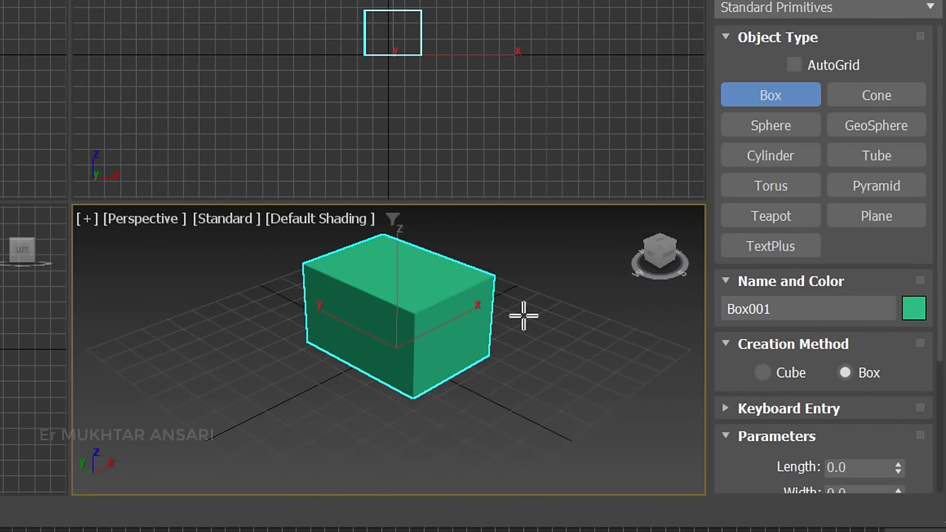
right_click(545, 283)
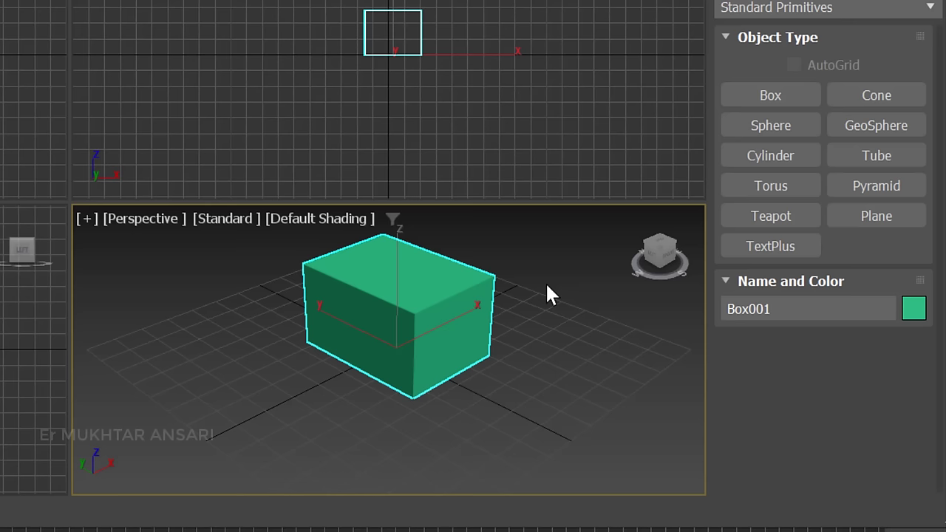
Step: Delete the green box and create a blue Sphere001 of radius 25.862 at the grid origin
left_click(466, 317)
key("Delete")
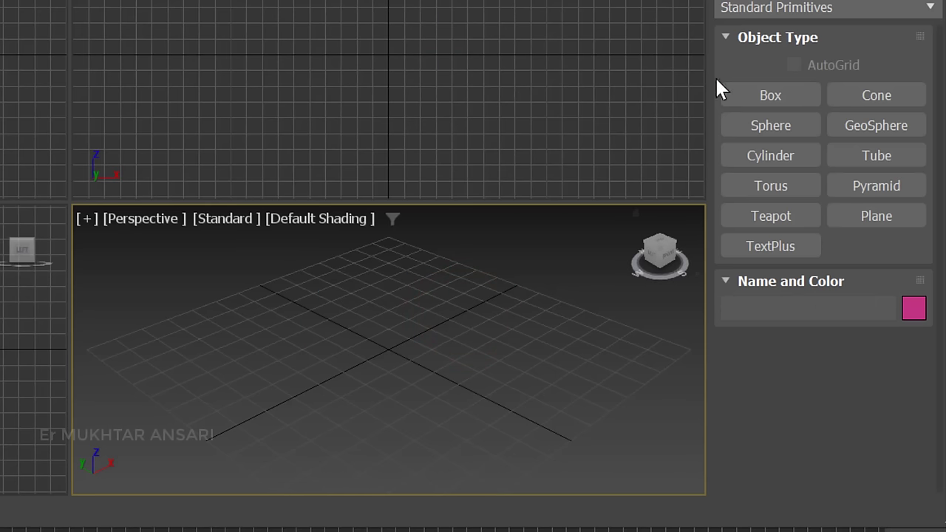
left_click(764, 128)
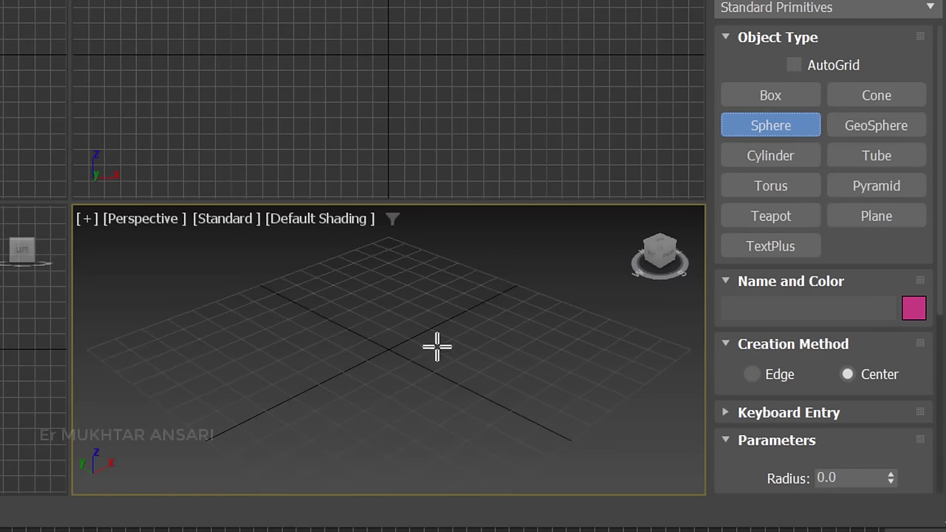
left_click_drag(388, 348, 467, 356)
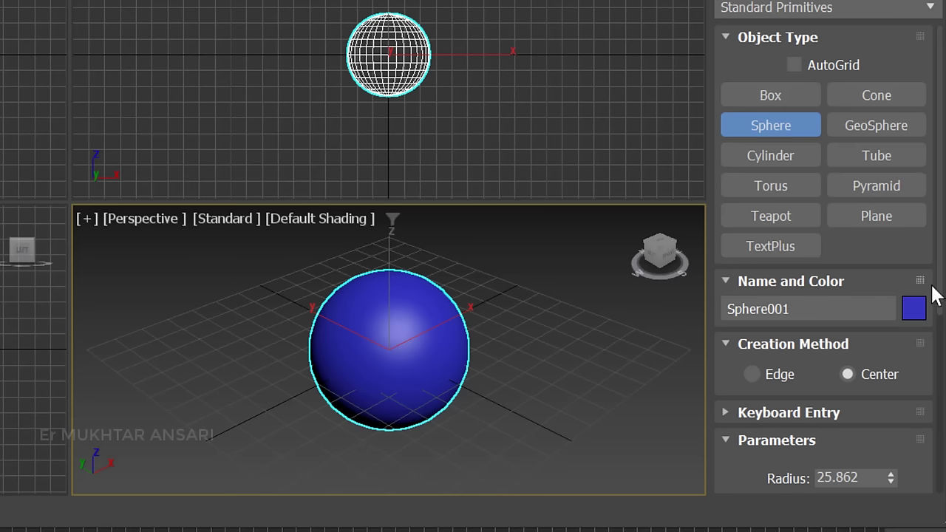
left_click_drag(939, 251, 944, 363)
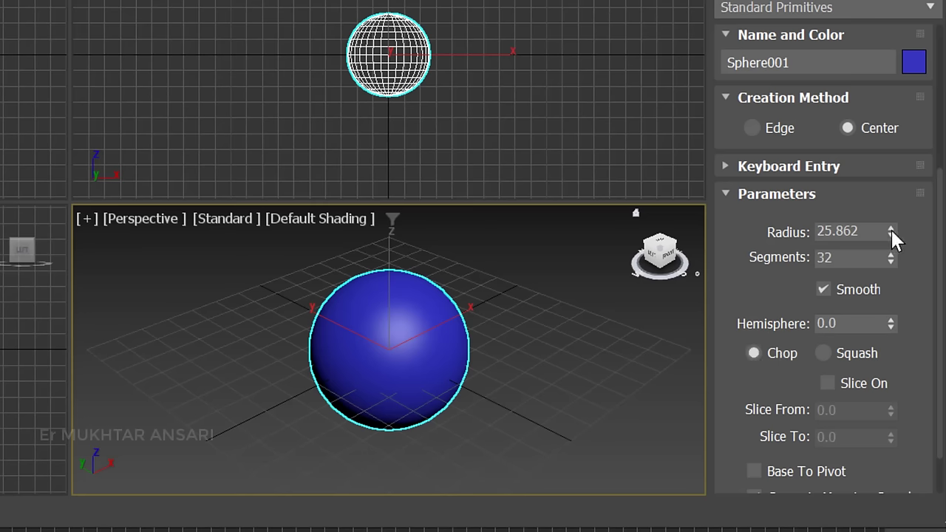
Step: Raise Sphere001's Radius spinner to 36.983
left_click_drag(891, 230, 898, 196)
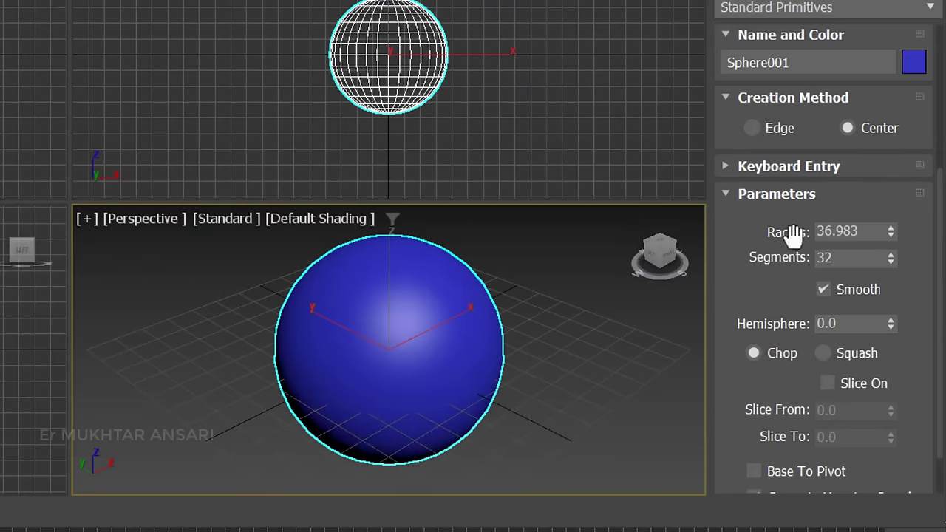
Step: Add a lavender box 28.302 × 28.302 × 17.878 beside the sphere
right_click(548, 265)
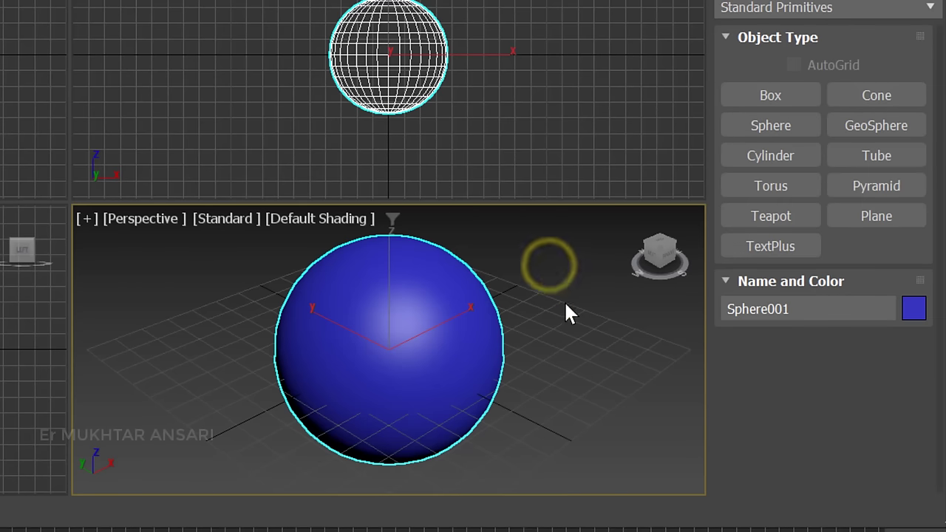
left_click(770, 92)
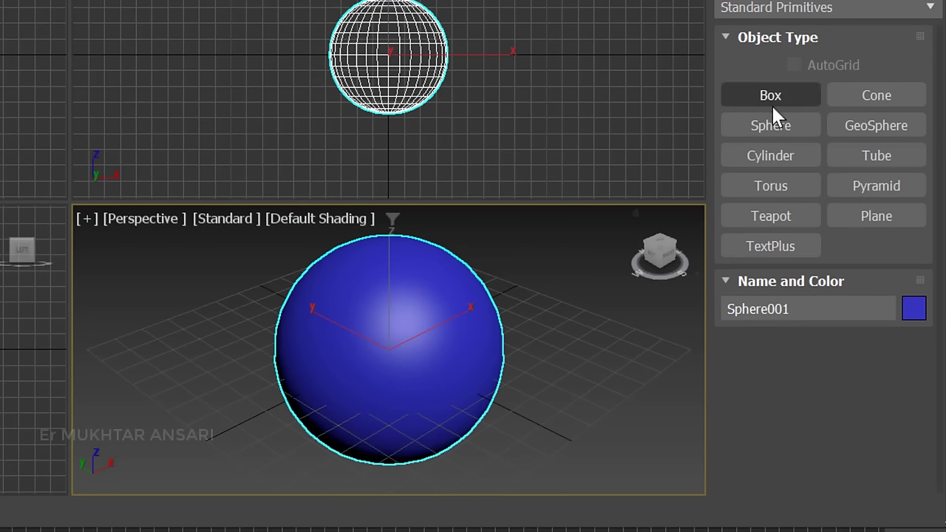
left_click(771, 96)
left_click_drag(548, 350, 672, 352)
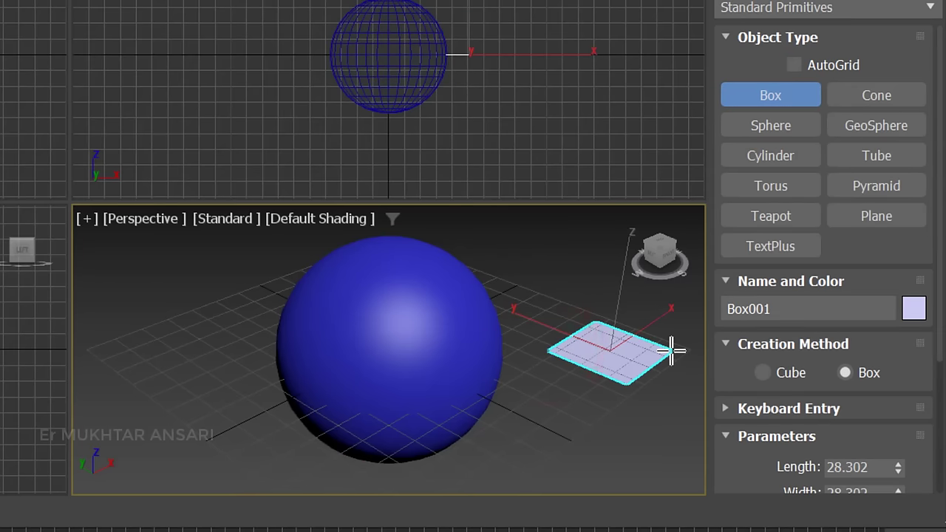
left_click(667, 297)
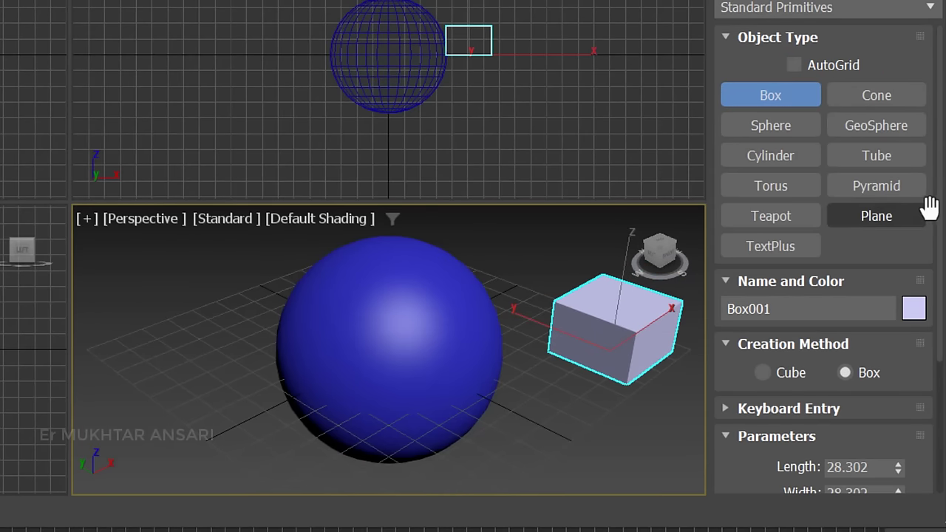
left_click_drag(937, 215, 943, 369)
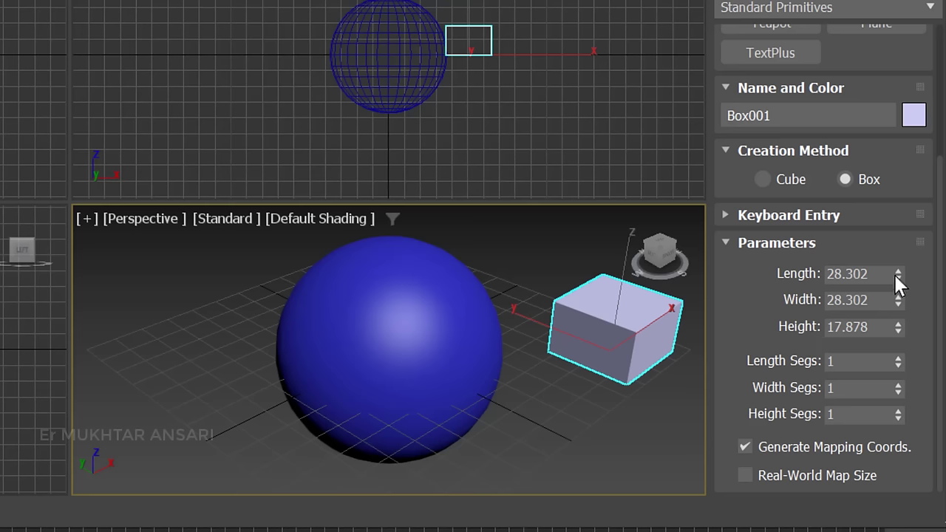
Step: Resize Box001 to length 38.774, width 40.755, height 24.135, and maximize Perspective
left_click_drag(896, 277, 902, 243)
left_click_drag(898, 279, 895, 333)
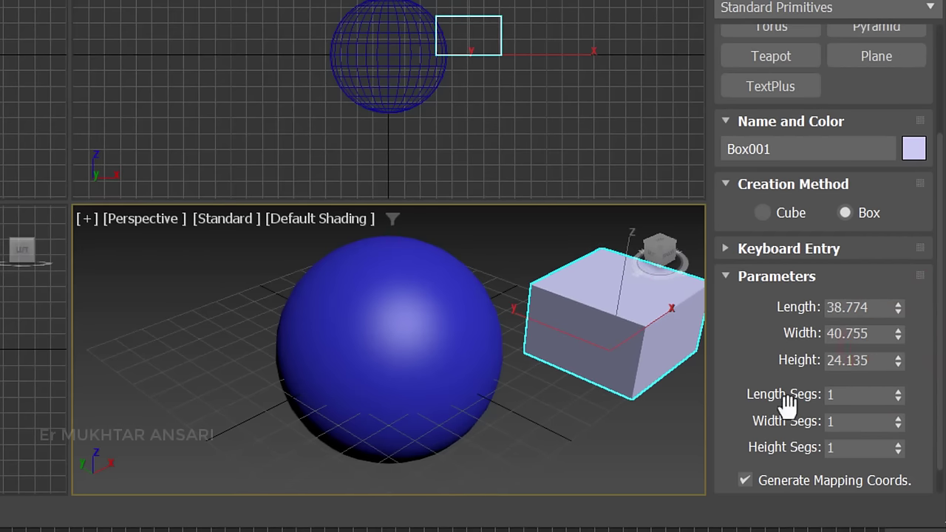
key("alt+w")
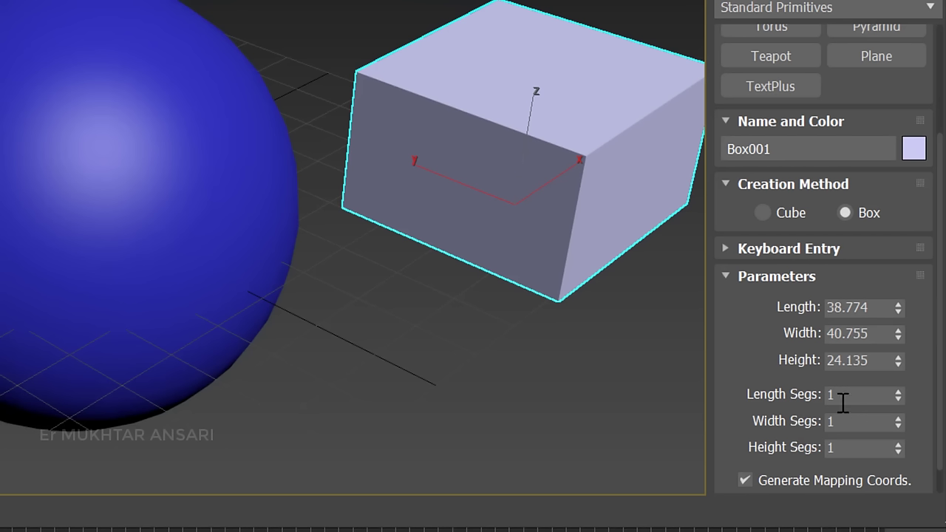
Step: Set Box001's Length Segs to 4 and switch the Perspective view to Edged Faces
left_click(898, 391)
left_click(898, 391)
left_click(898, 391)
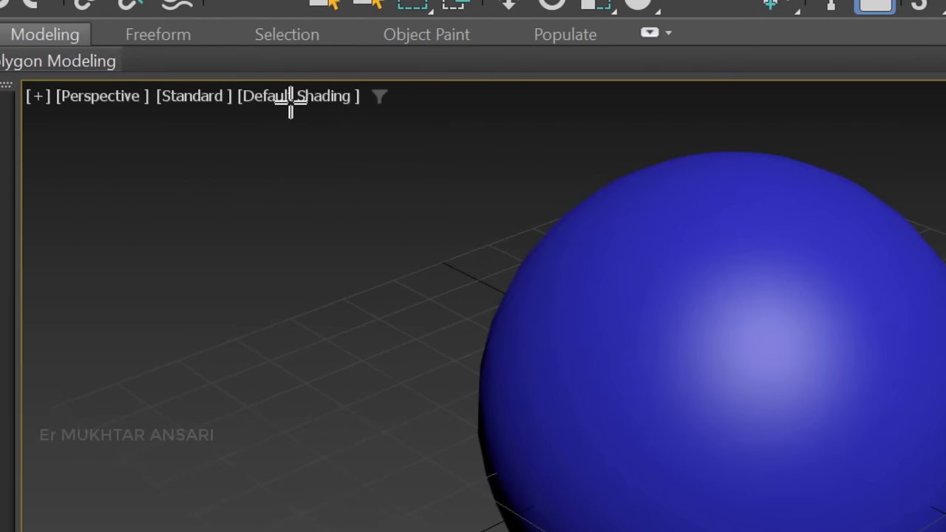
left_click(292, 97)
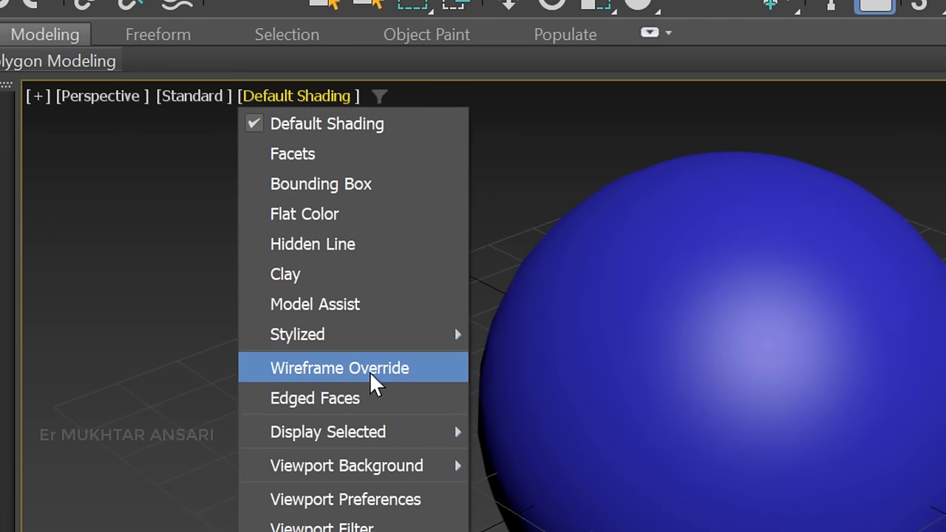
left_click(367, 399)
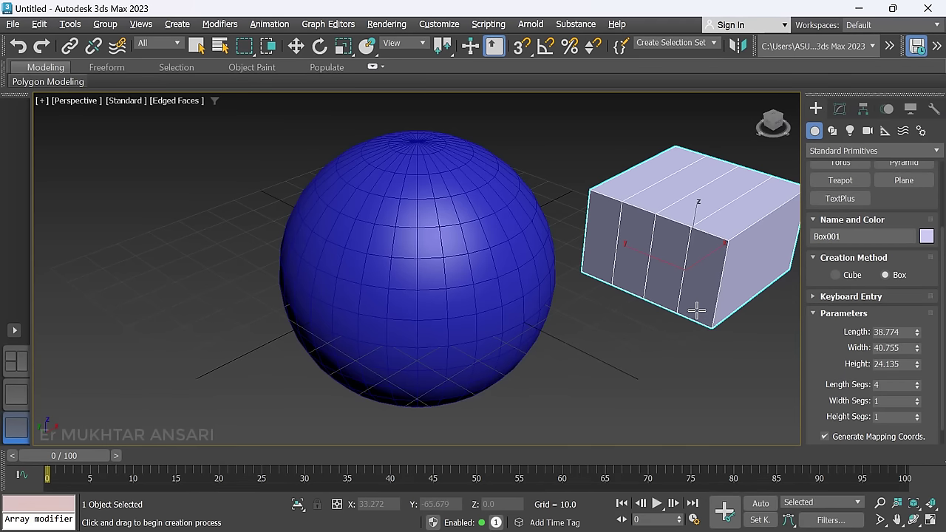
Step: Add length segments and set the box's Width Segs to 4
left_click(917, 382)
left_click(917, 382)
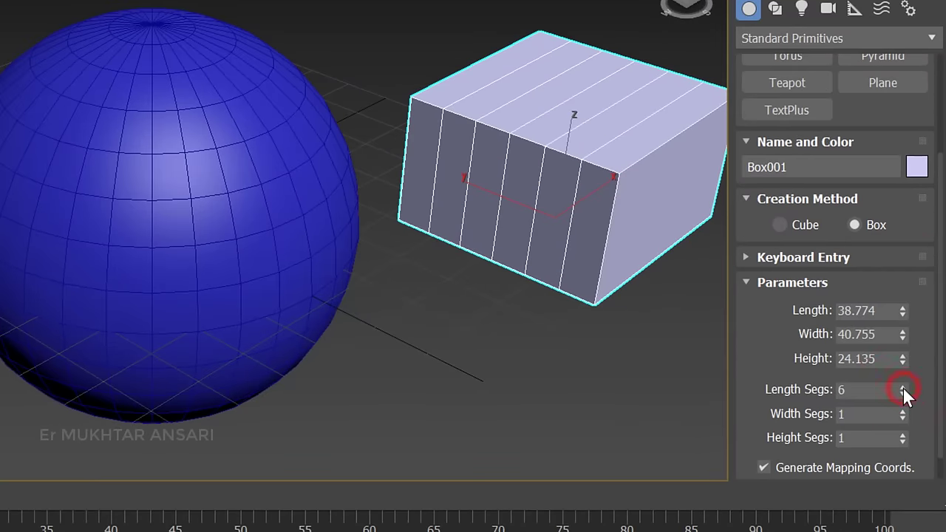
left_click(916, 382)
left_click(902, 387)
left_click(902, 410)
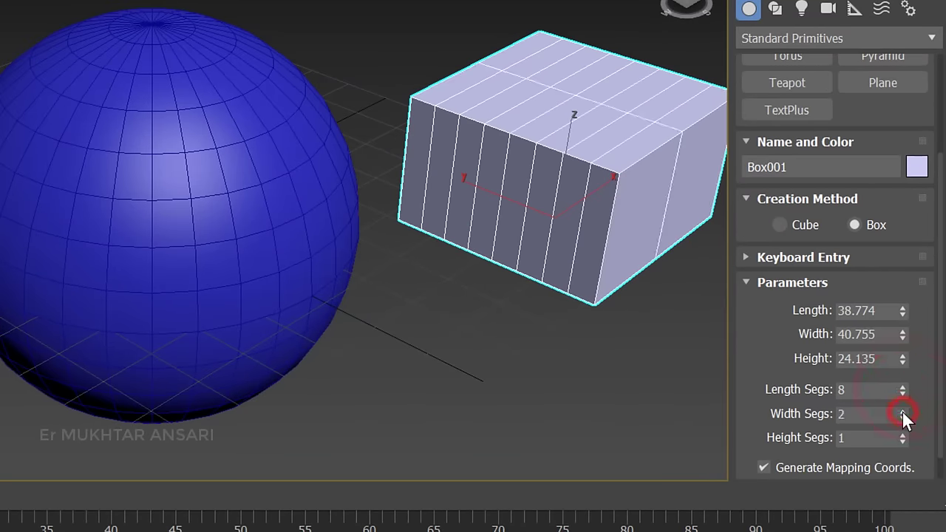
left_click(902, 410)
left_click(902, 410)
left_click(902, 410)
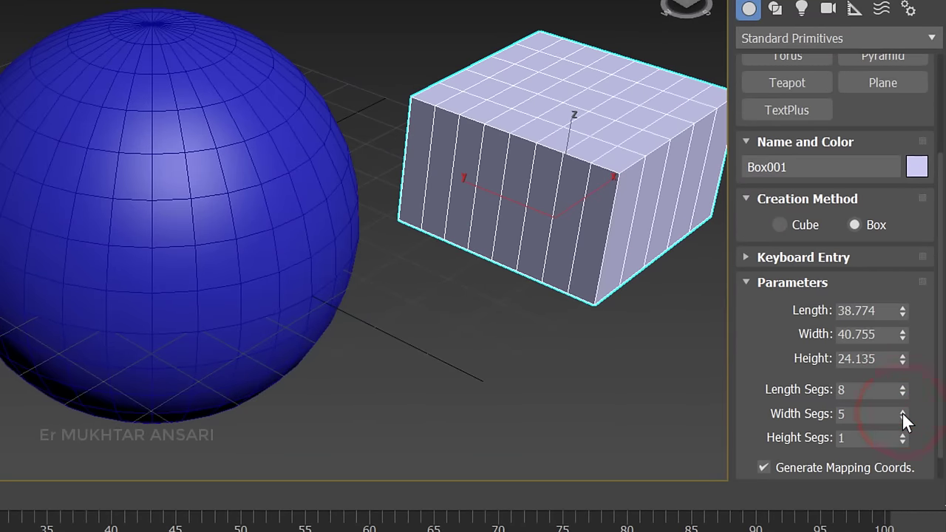
left_click(902, 417)
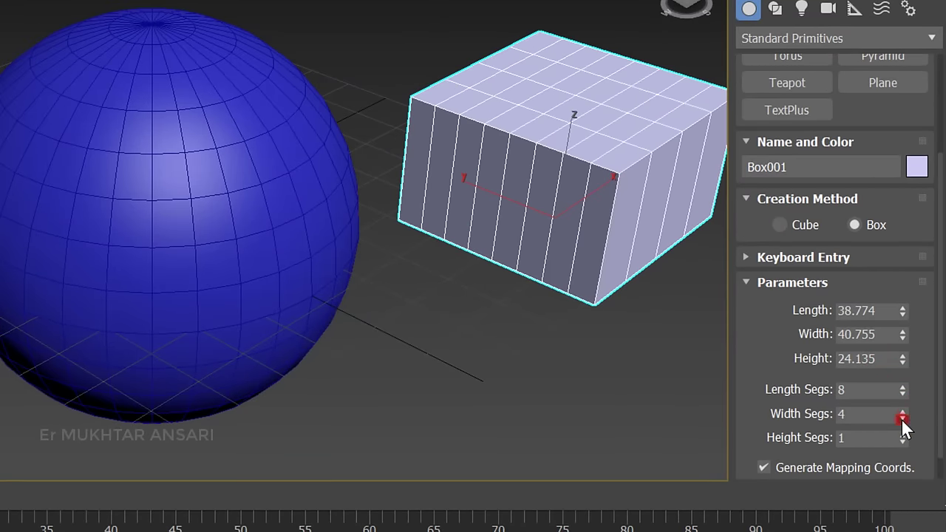
Step: Set Height Segs to 5 and settle Length Segs at 7
left_click(902, 432)
left_click(902, 432)
left_click(902, 432)
left_click(902, 433)
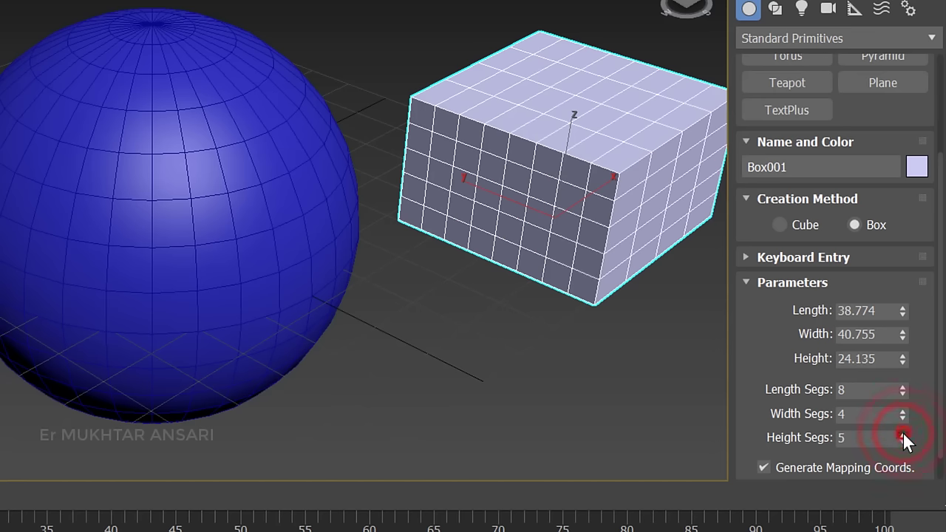
left_click(903, 434)
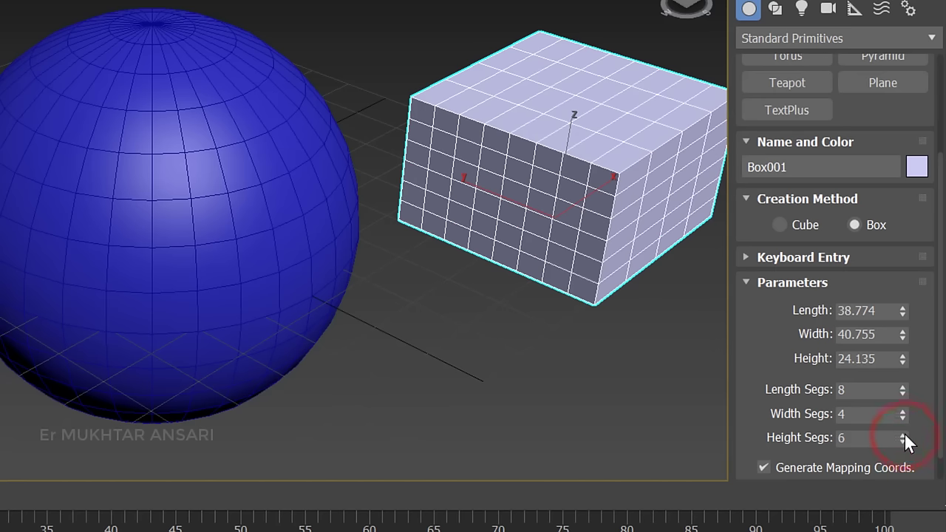
left_click(902, 439)
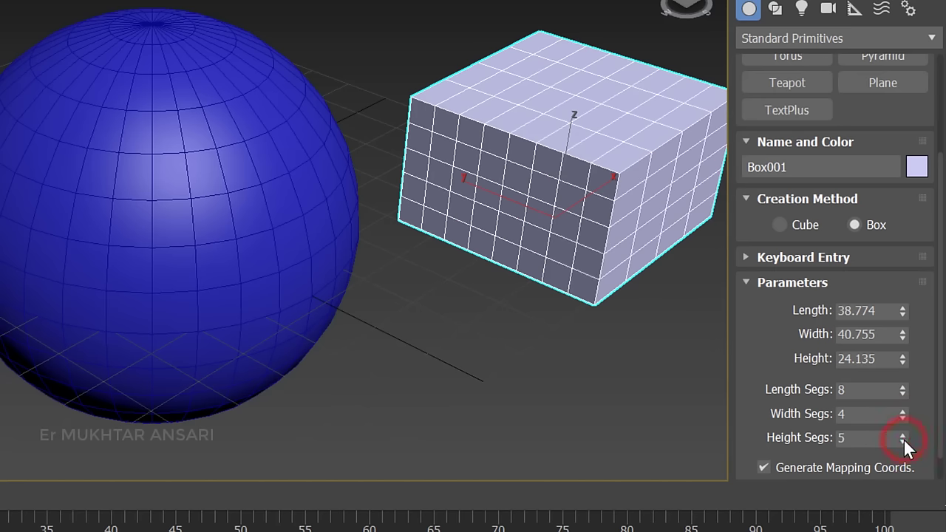
left_click(900, 387)
left_click(900, 387)
left_click(900, 395)
left_click(900, 396)
left_click(900, 396)
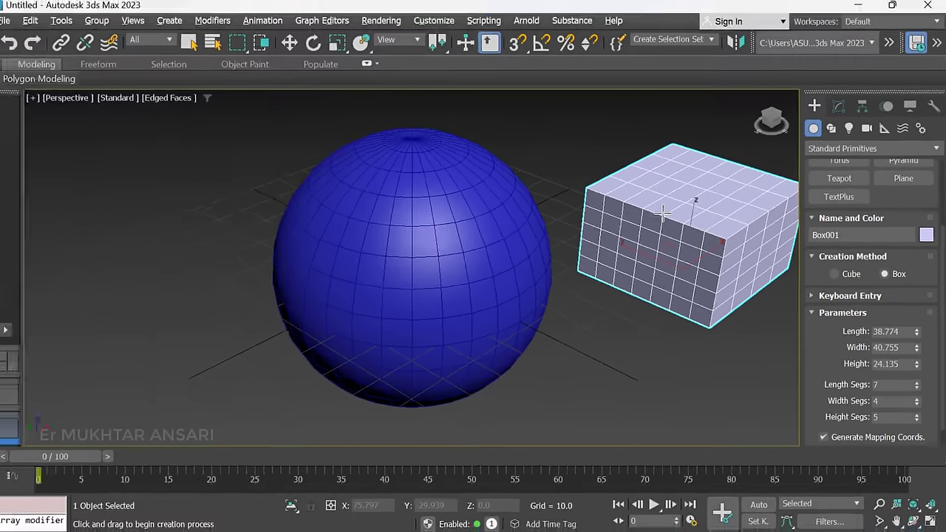
left_click(172, 101)
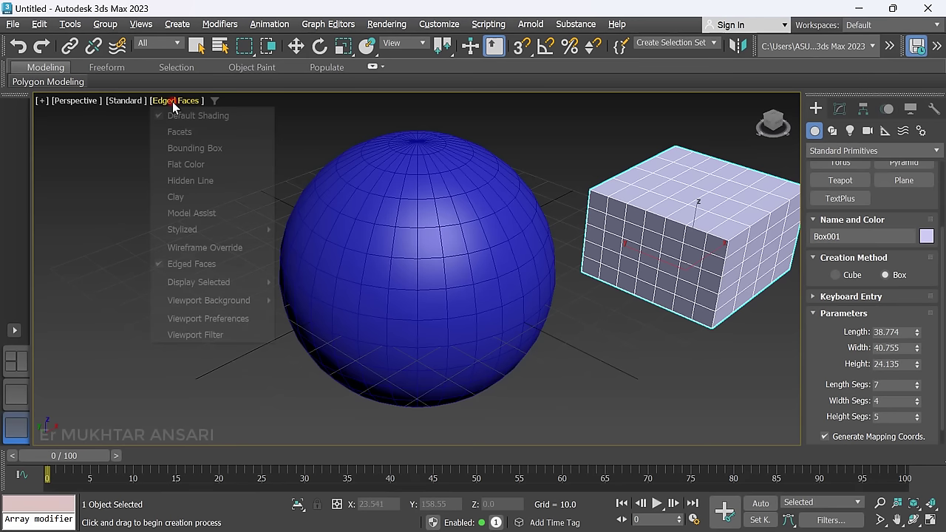
left_click(206, 266)
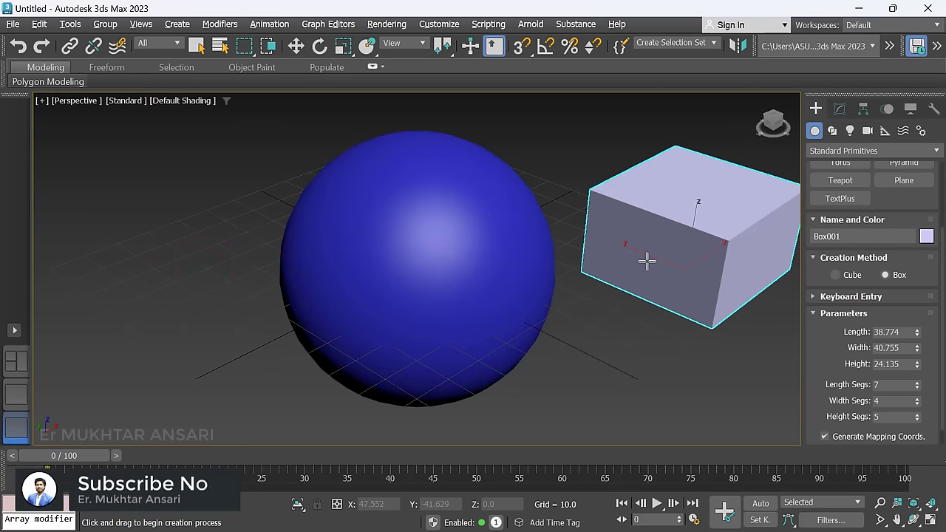
key("F4")
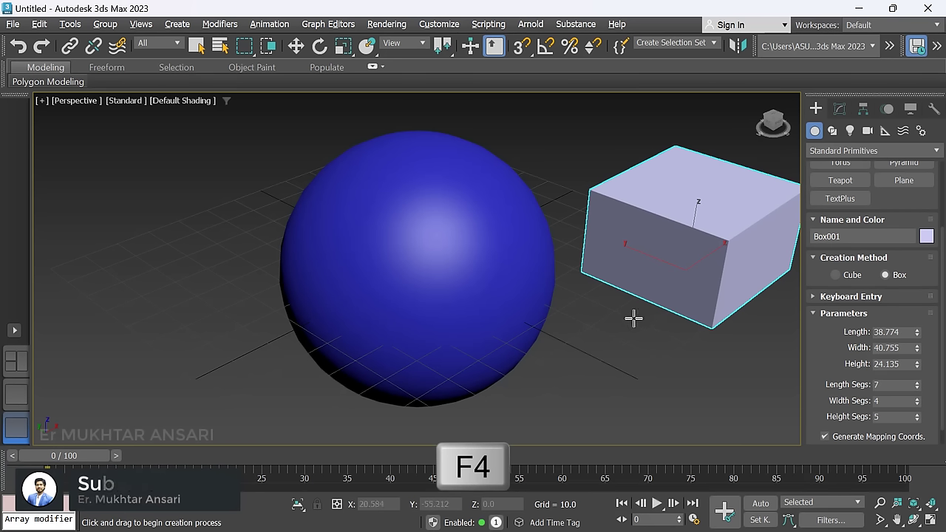
key("F4")
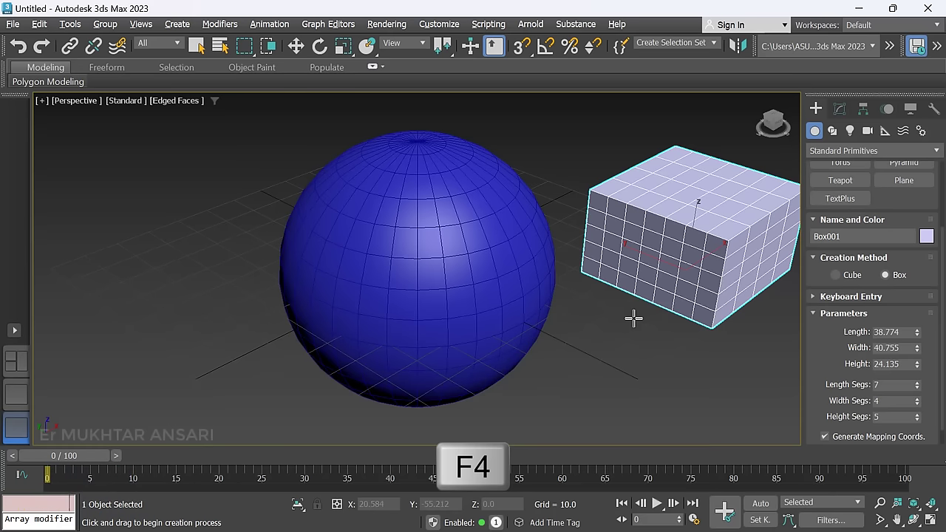
key("F4")
key("F4")
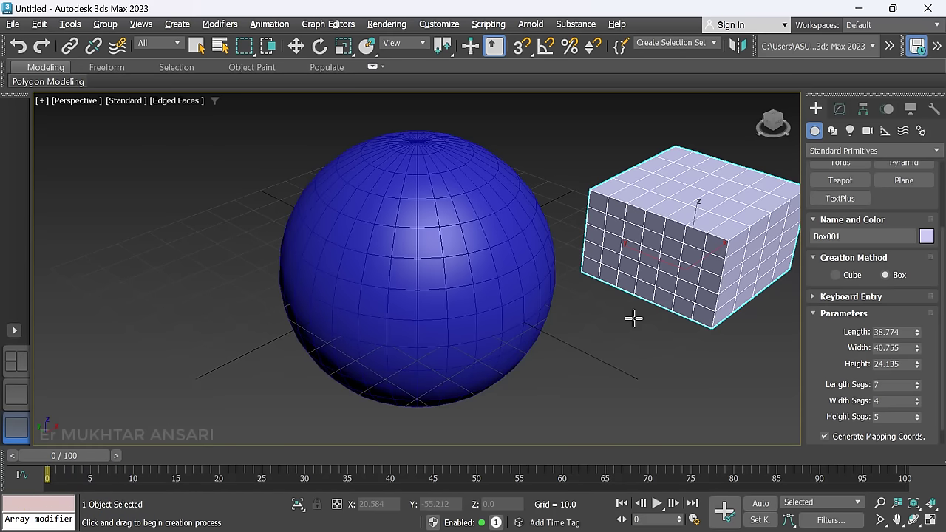
key("F4")
key("F4")
key("F4")
key("F4")
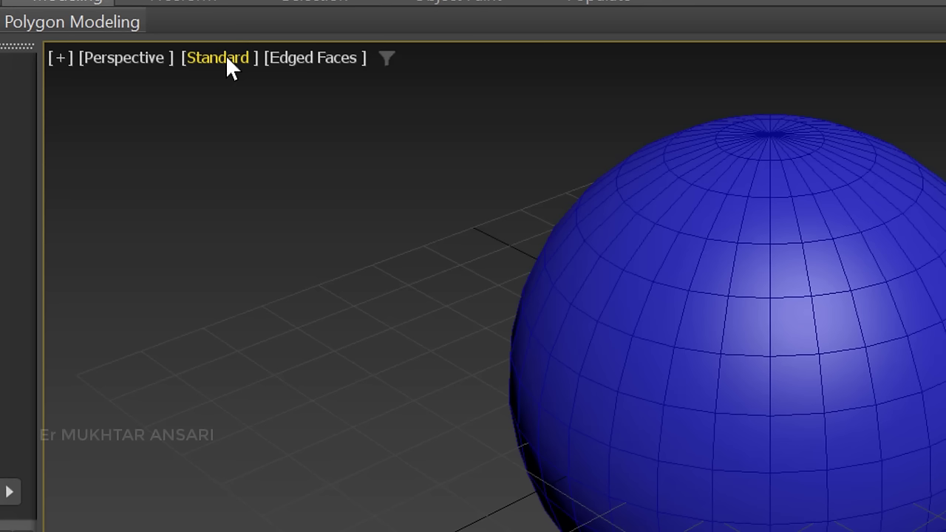
Step: Switch the viewport to Performance shading, then back to Standard
left_click(227, 59)
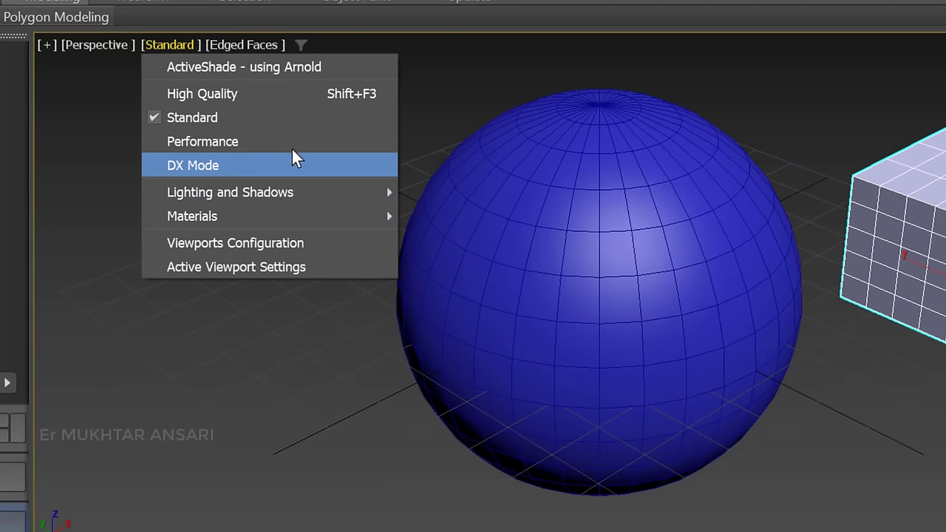
left_click(254, 146)
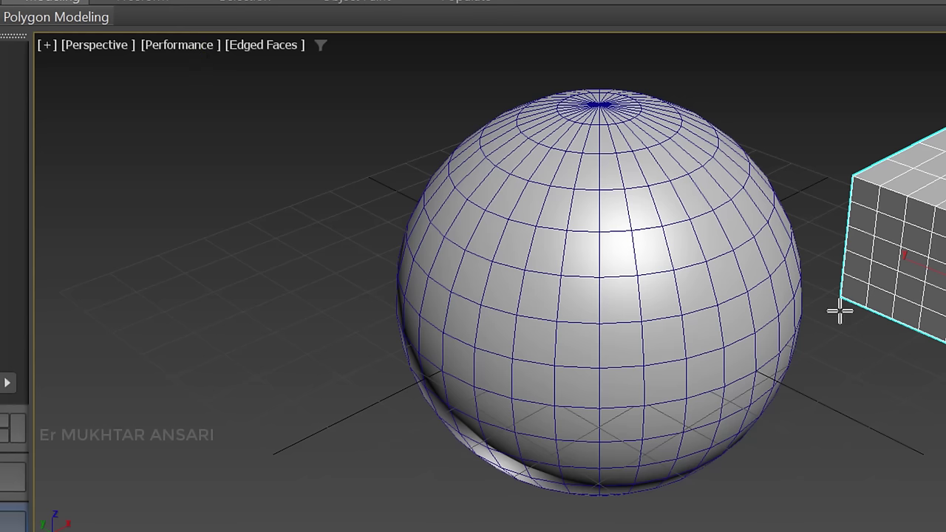
left_click(160, 45)
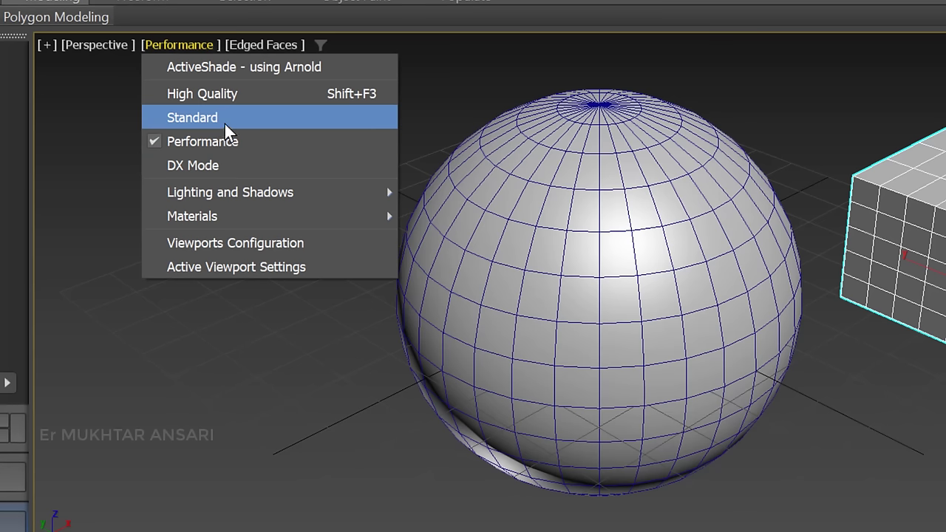
left_click(224, 123)
Step: Try High Quality shading, return to Standard, and bring up the Perspective viewpoint list
left_click(168, 44)
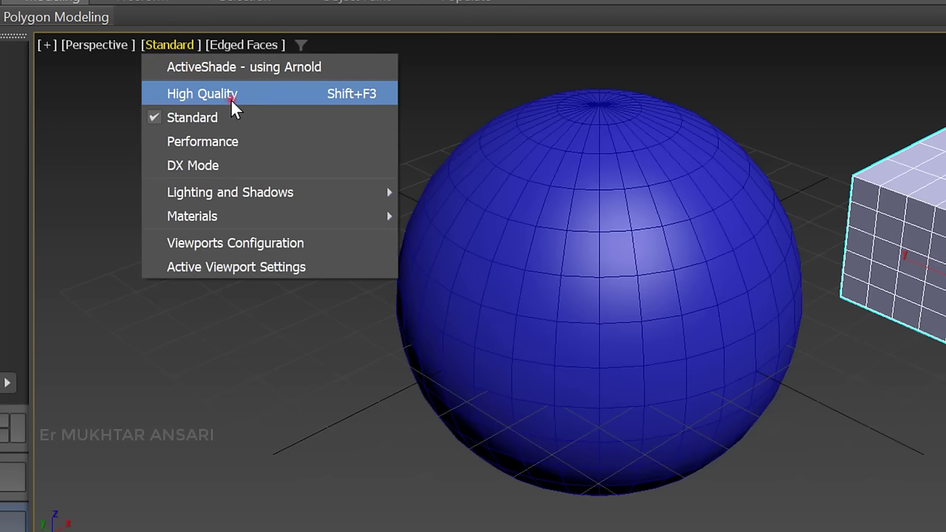
left_click(230, 99)
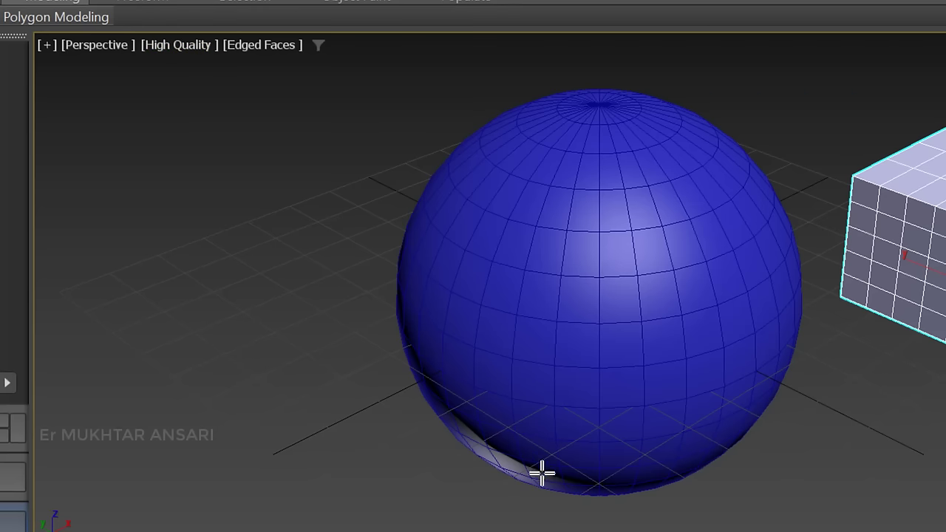
left_click(164, 45)
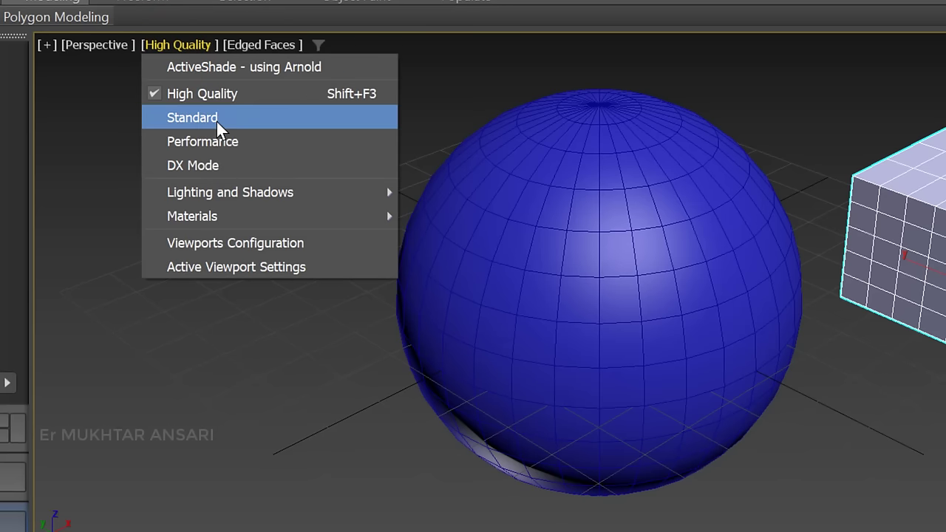
left_click(216, 120)
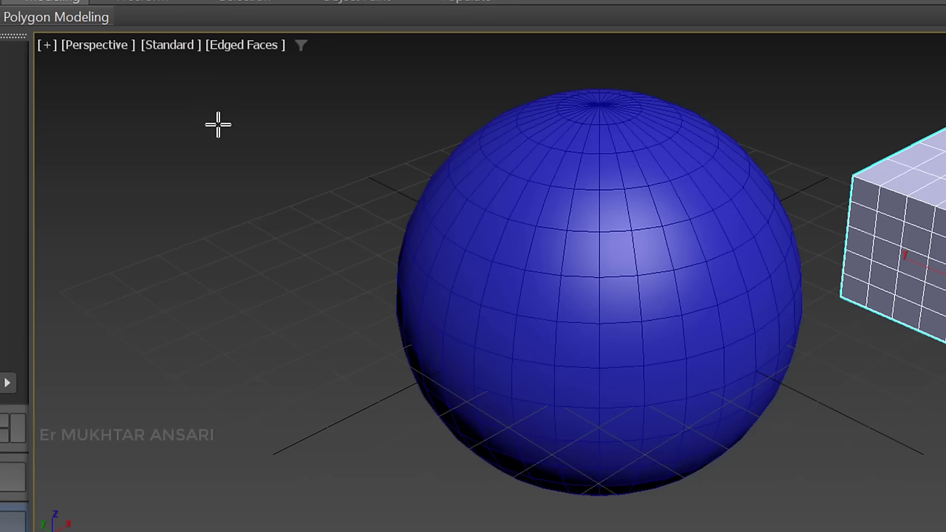
left_click(103, 51)
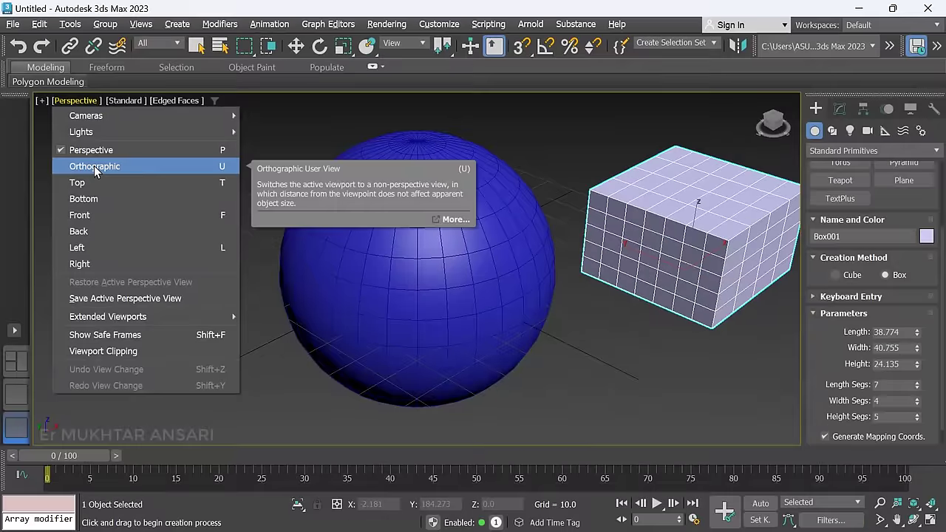
Step: Switch the viewport to Orthographic, then Top, then Bottom, ending on the Front view
left_click(95, 167)
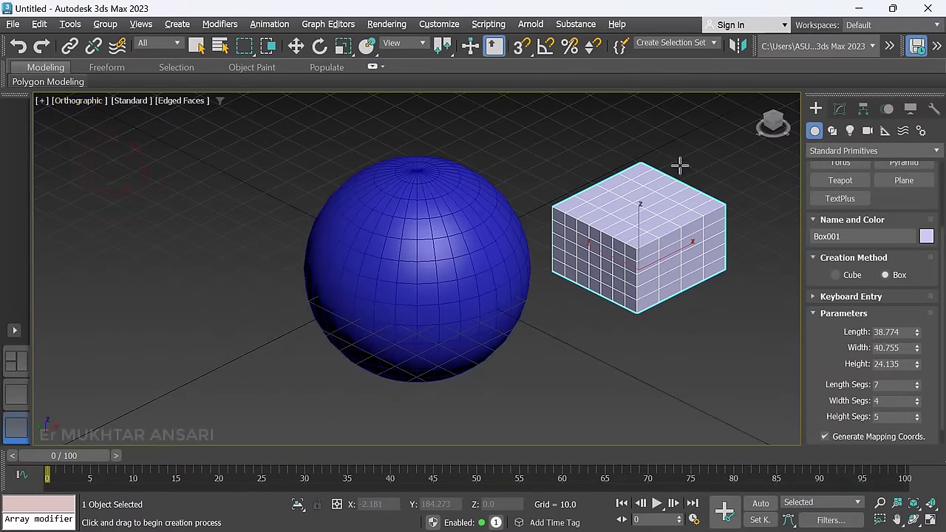
left_click(83, 100)
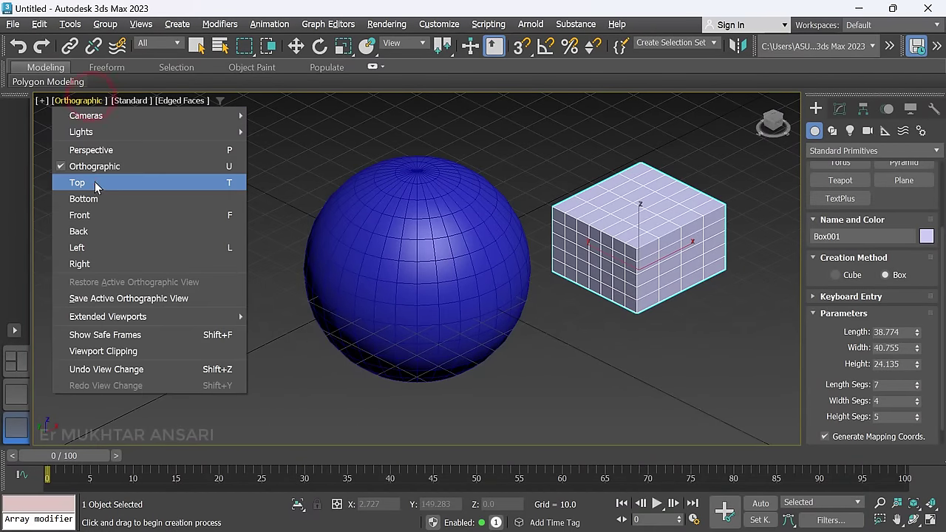
left_click(95, 183)
left_click(90, 101)
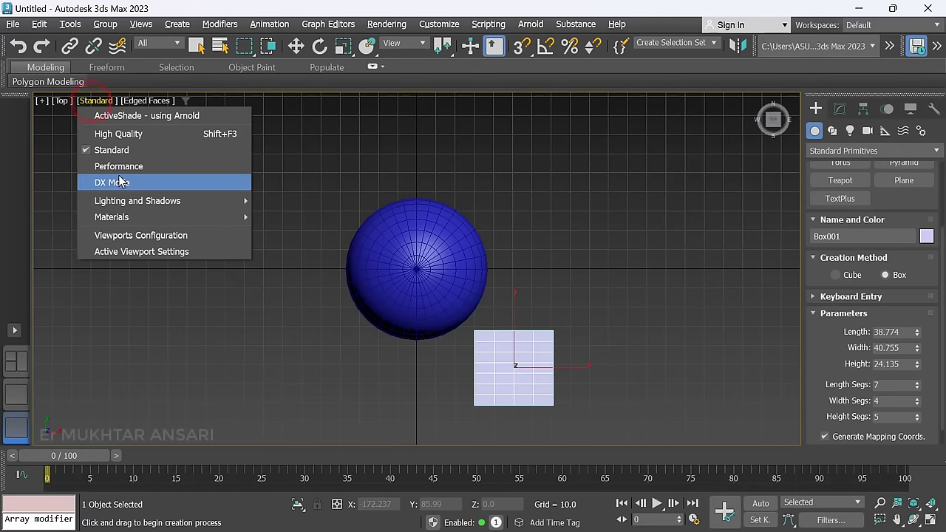
left_click(62, 101)
left_click(62, 102)
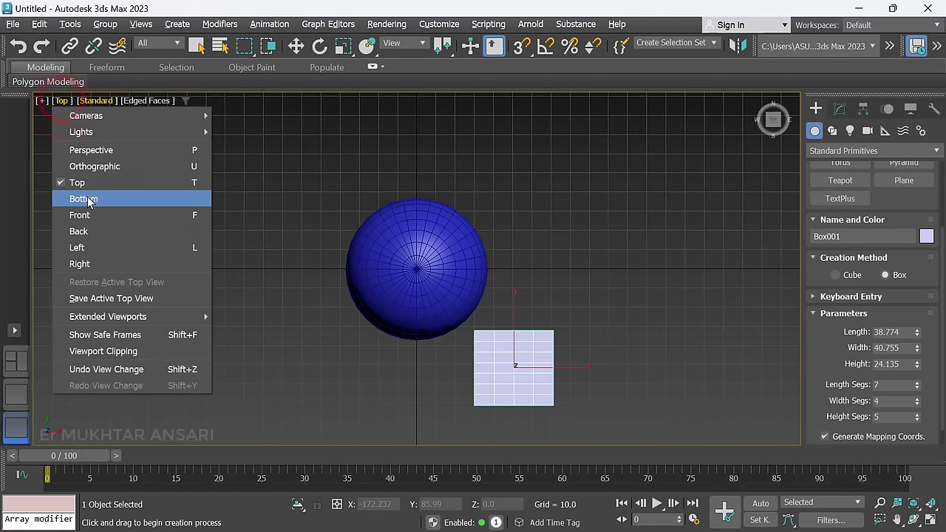
left_click(87, 199)
left_click(65, 100)
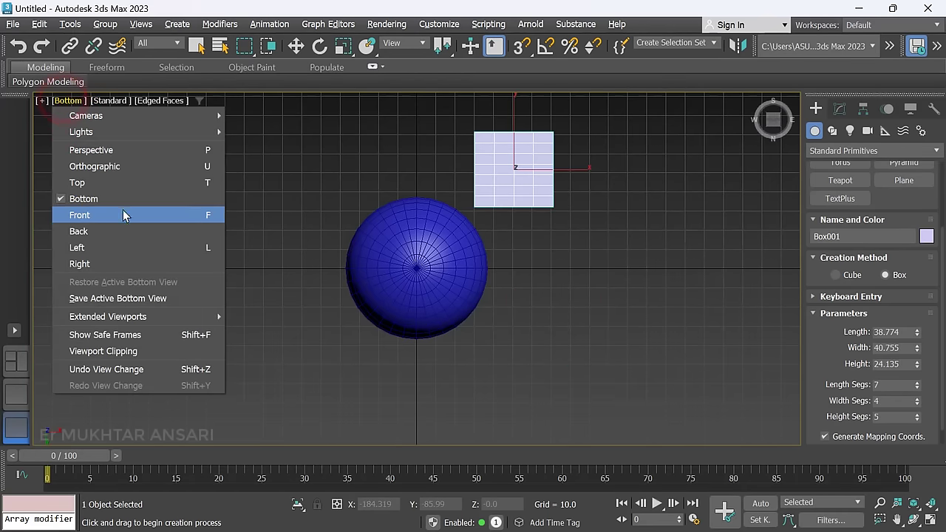
left_click(154, 215)
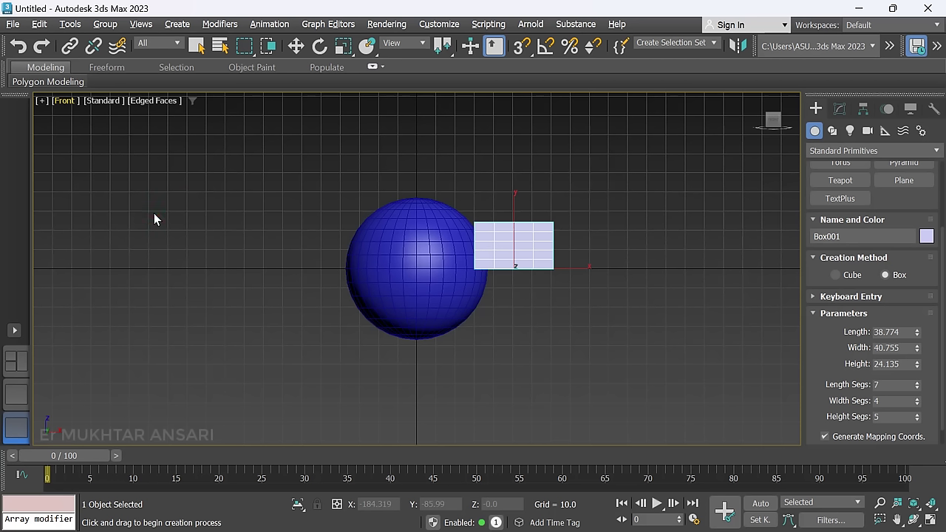
Step: Flip the viewport through Top, Front and Left with T, F, L, then back to Perspective
key("t")
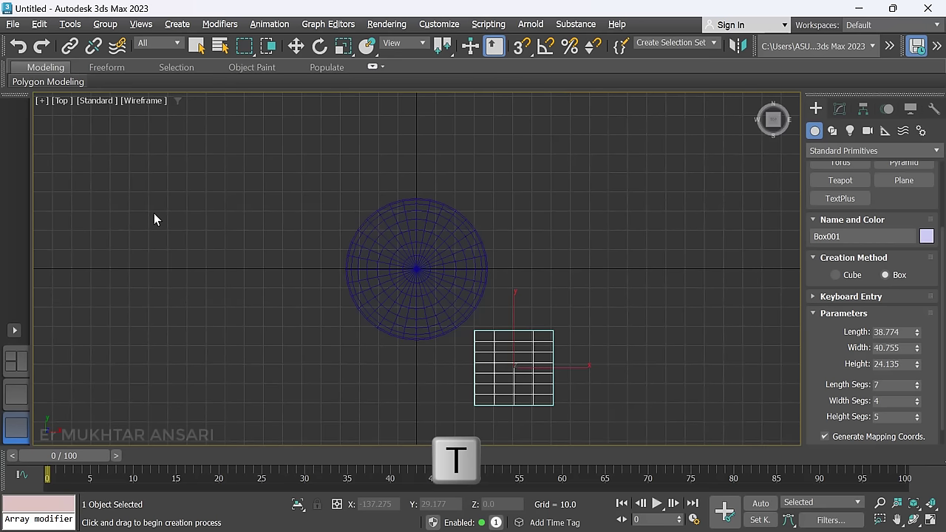
key("f")
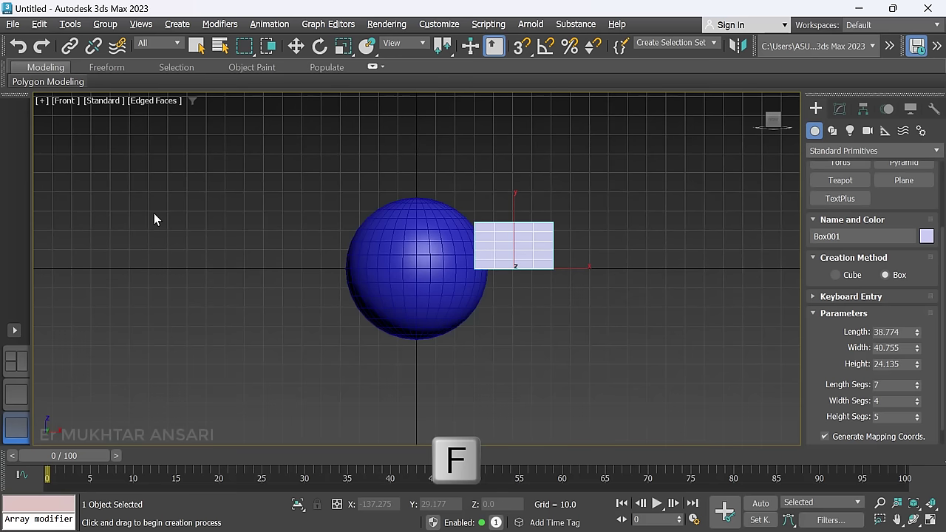
key("l")
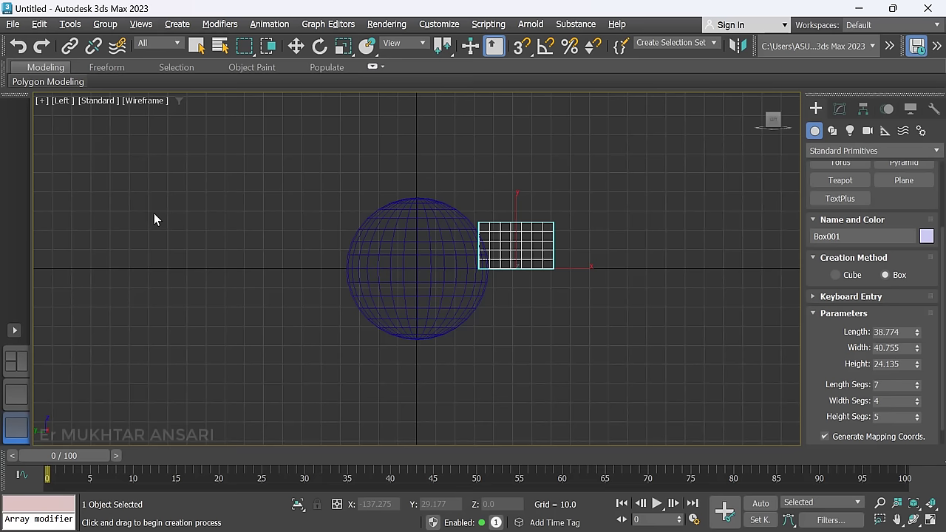
key("p")
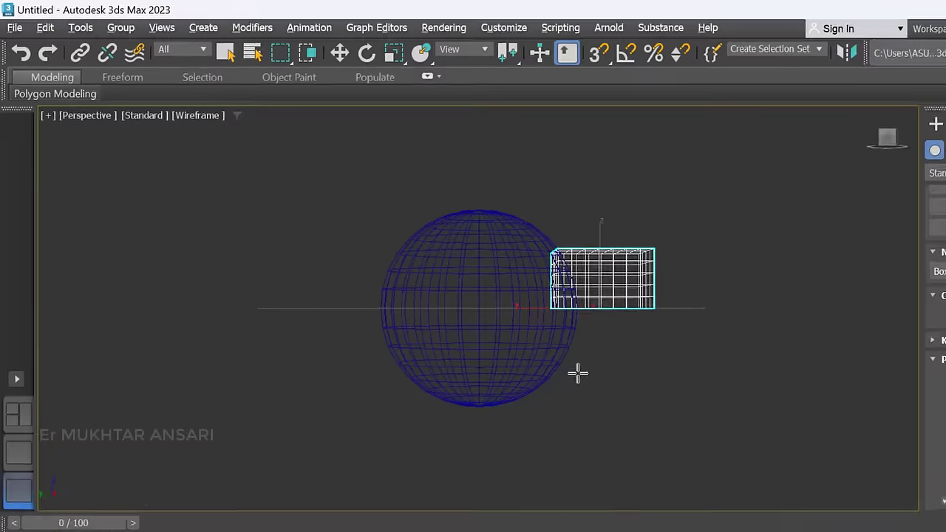
Step: Toggle Perspective between wireframe, shaded and Edged Faces display, then restore the four-viewport layout
key("F3")
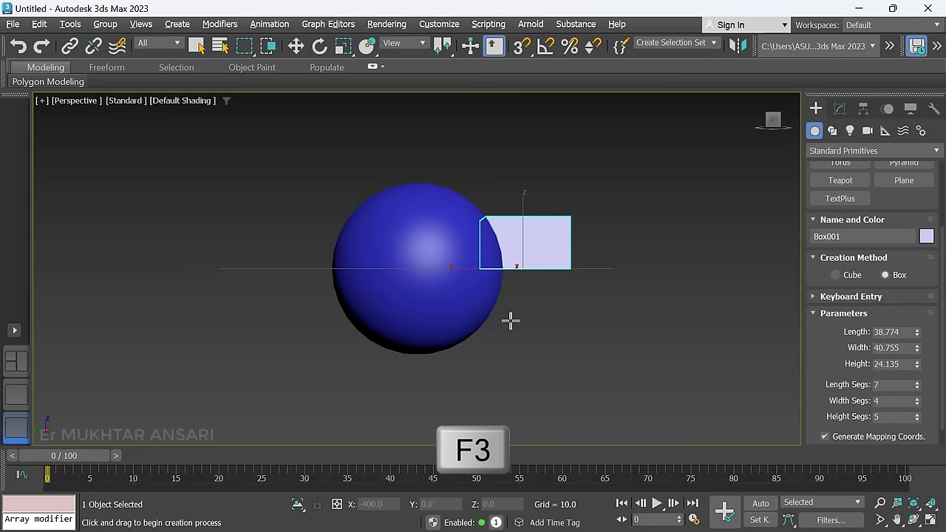
key("F4")
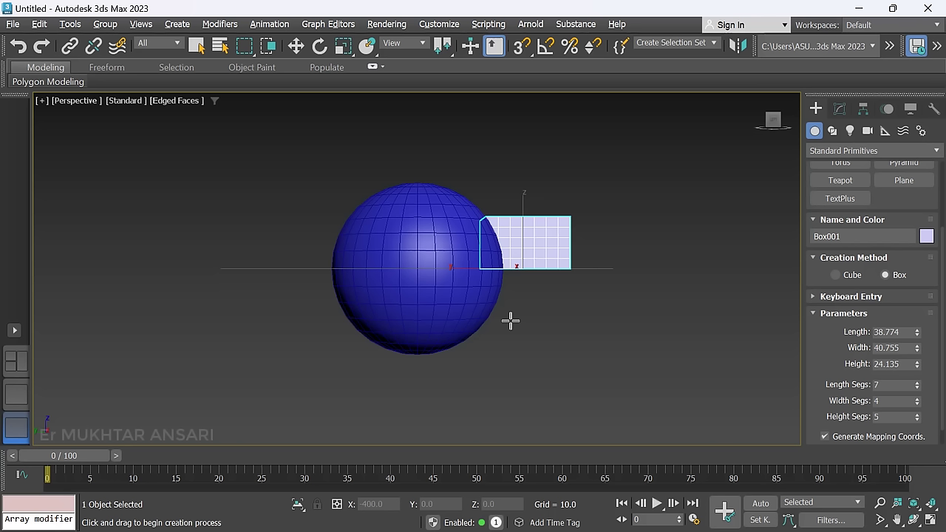
key("F3")
key("F3")
key("F3")
key("F4")
key("F3")
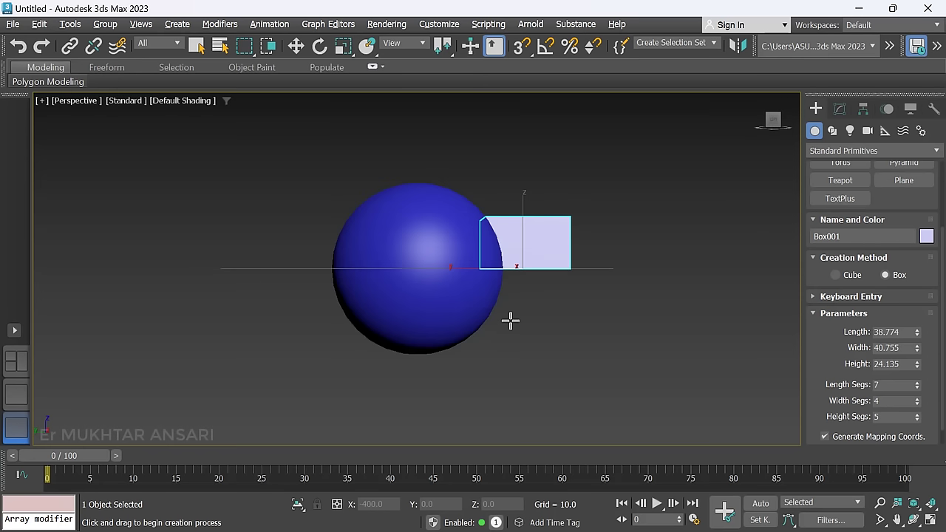
key("F4")
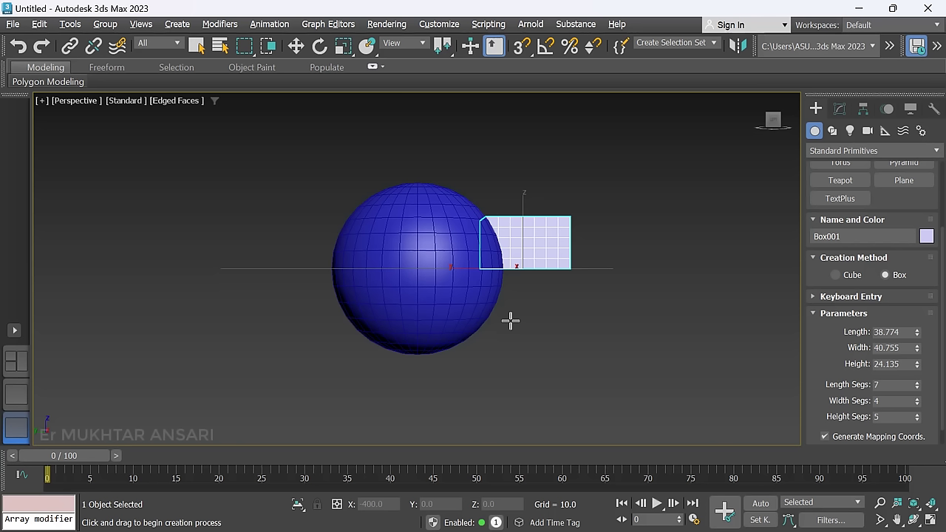
key("alt+w")
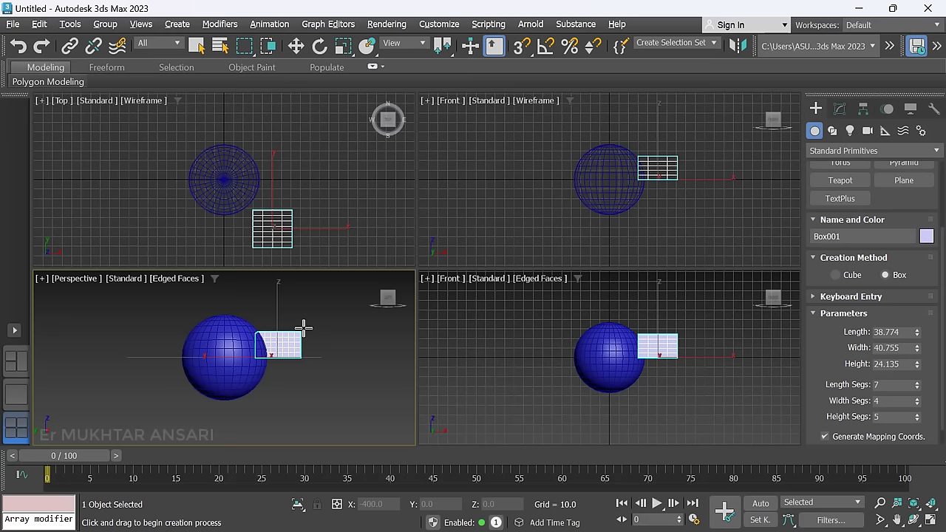
Step: Make the Perspective pane a wireframe Left view, turn the Front pane into Perspective, and maximise it
key("l")
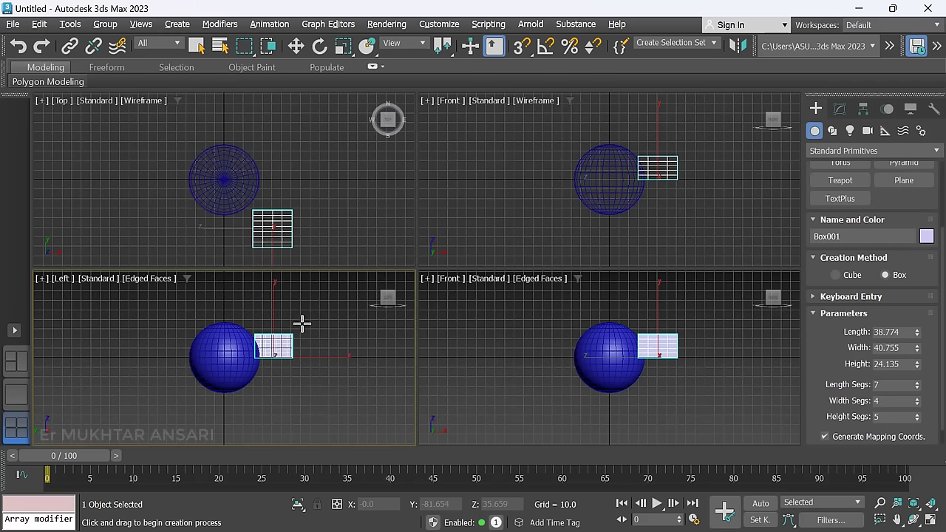
key("F3")
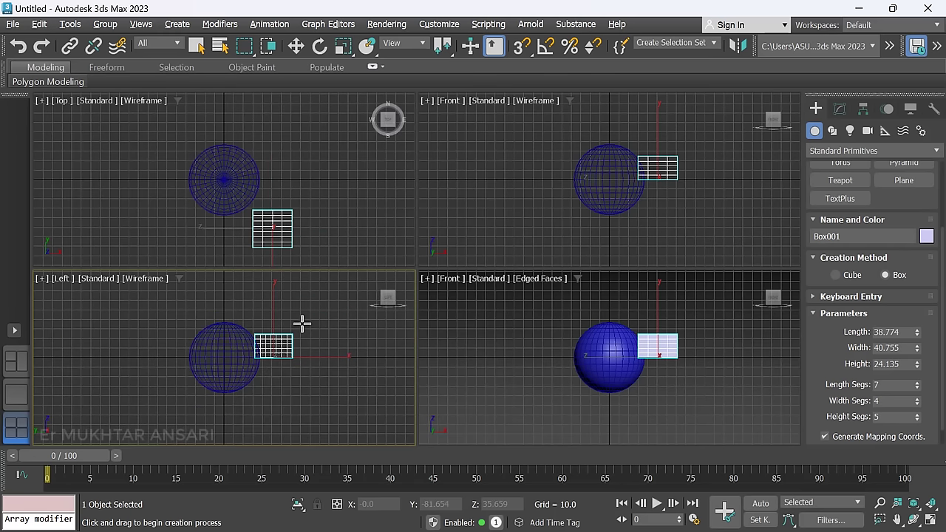
left_click(705, 323)
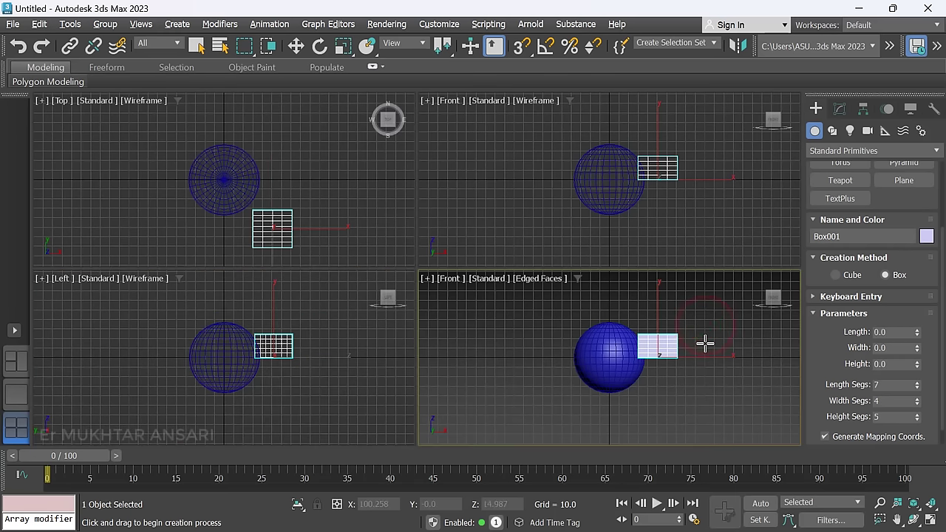
key("p")
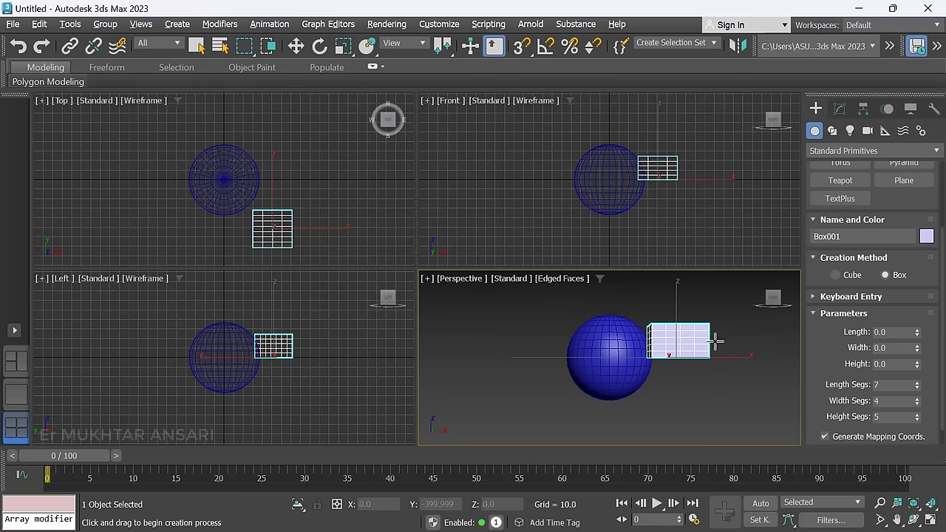
key("alt+w")
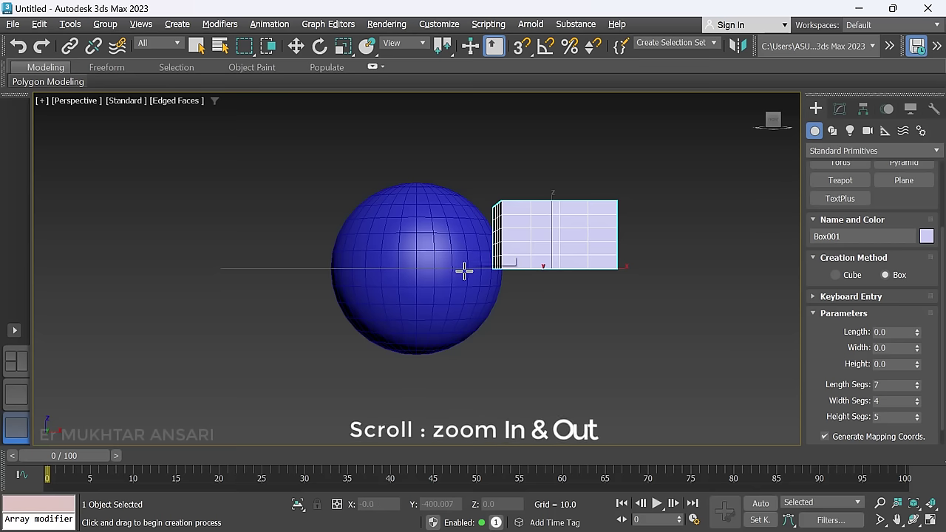
Step: Zoom, pan and orbit the Perspective view around the sphere and box
scroll(463, 271, "up", 5)
scroll(463, 271, "down", 5)
scroll(463, 271, "up", 4)
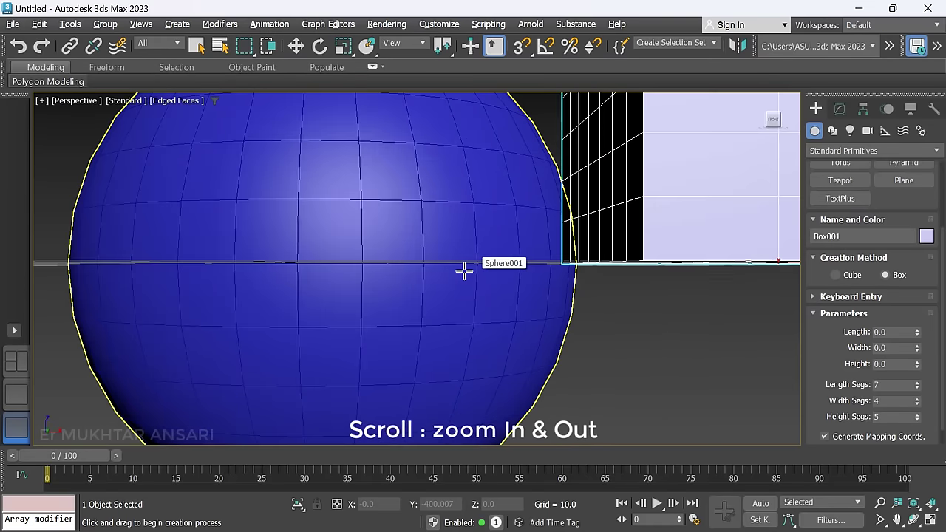
scroll(463, 271, "down", 4)
scroll(463, 271, "up", 4)
scroll(463, 271, "down", 5)
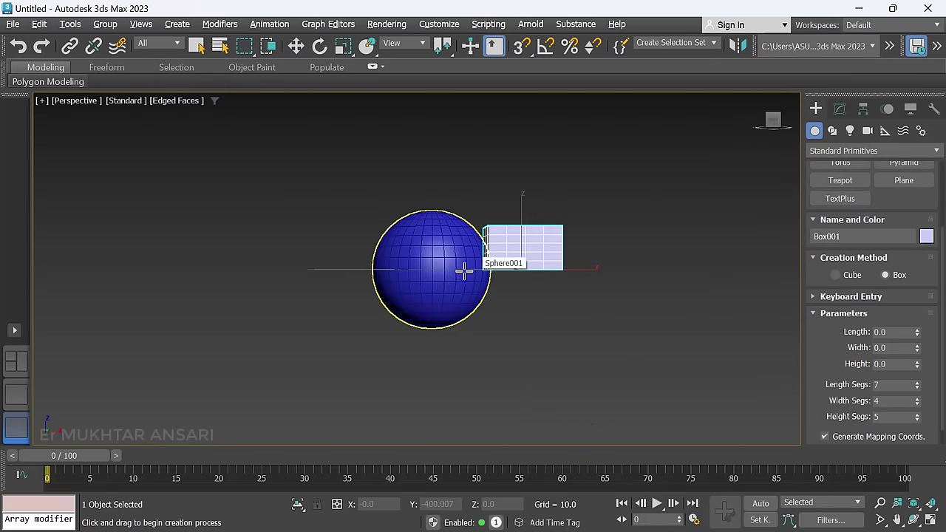
scroll(463, 271, "up", 2)
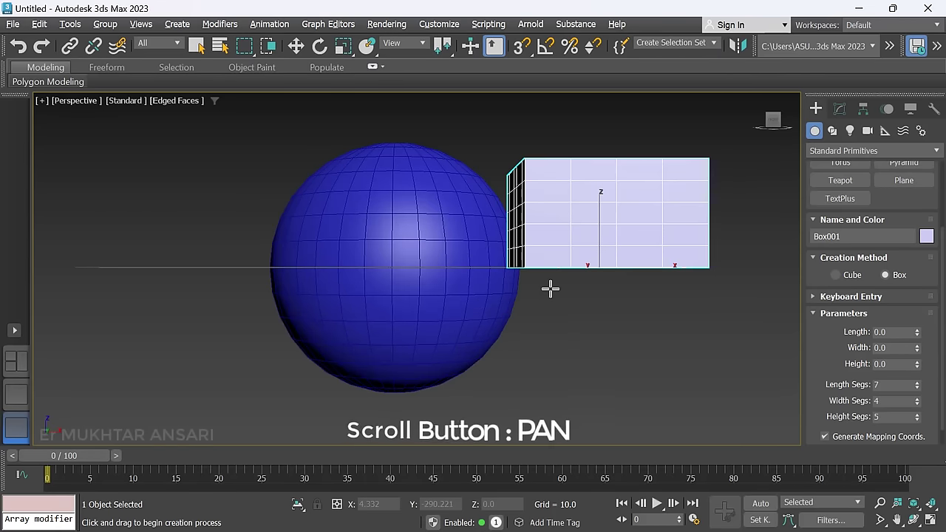
middle_click_drag(549, 278, 514, 277)
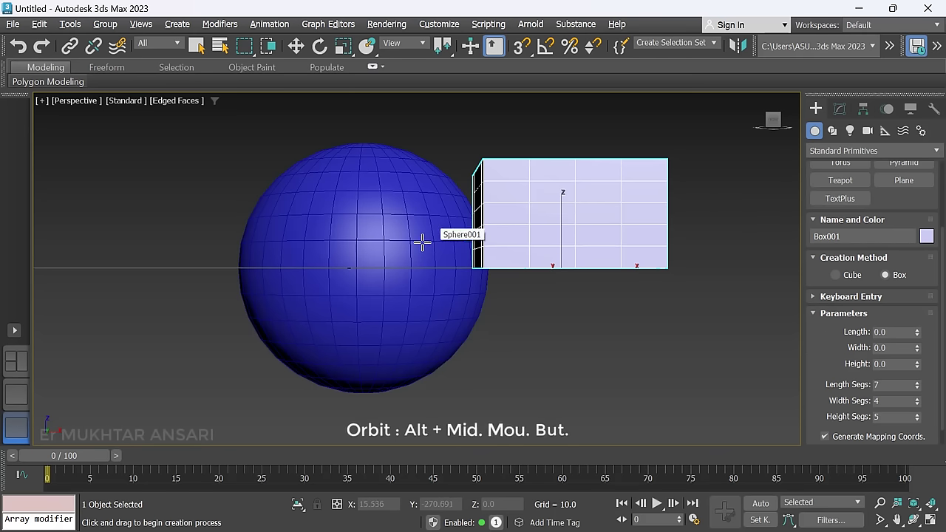
middle_click_drag(422, 243, 441, 302, "alt")
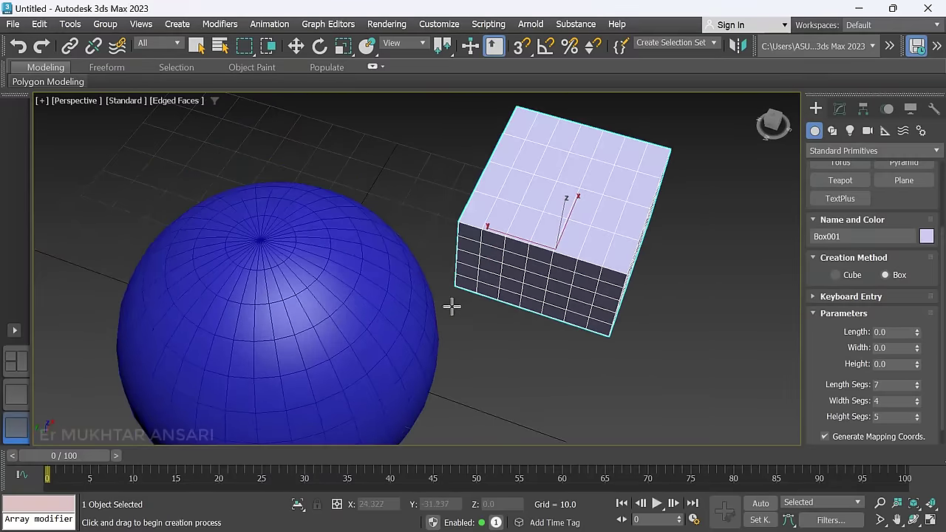
scroll(432, 267, "down", 4)
middle_click_drag(433, 268, 461, 243)
mouse_move(564, 277)
middle_mouse_down("alt")
mouse_move(560, 251)
mouse_move(527, 308)
mouse_move(552, 285)
mouse_move(563, 289)
middle_mouse_up("alt")
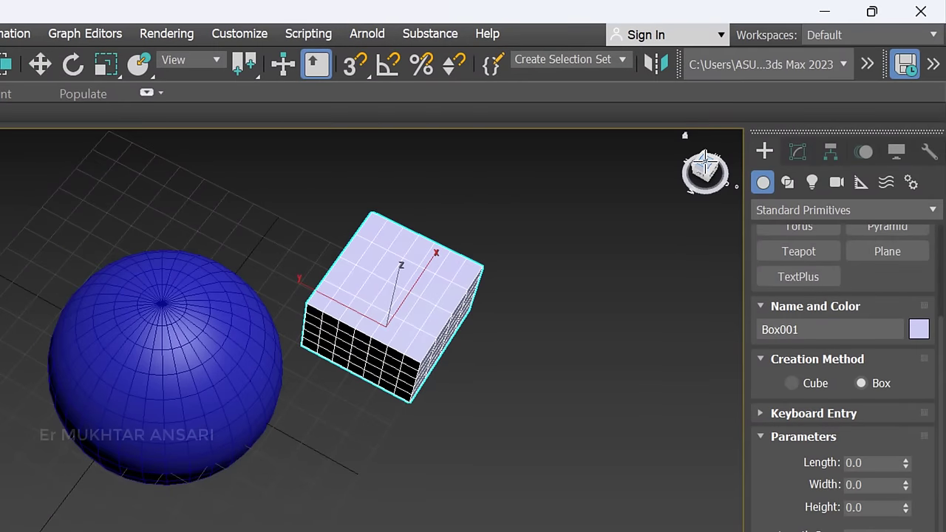
Step: Use the ViewCube for Top, angled and Front views, toggling Orthographic and back to Perspective
left_click(704, 164)
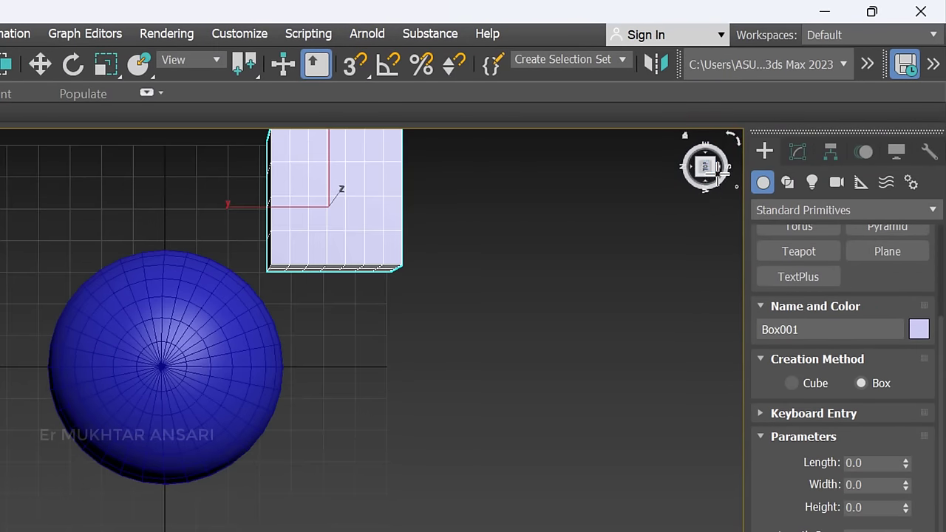
left_click(715, 183)
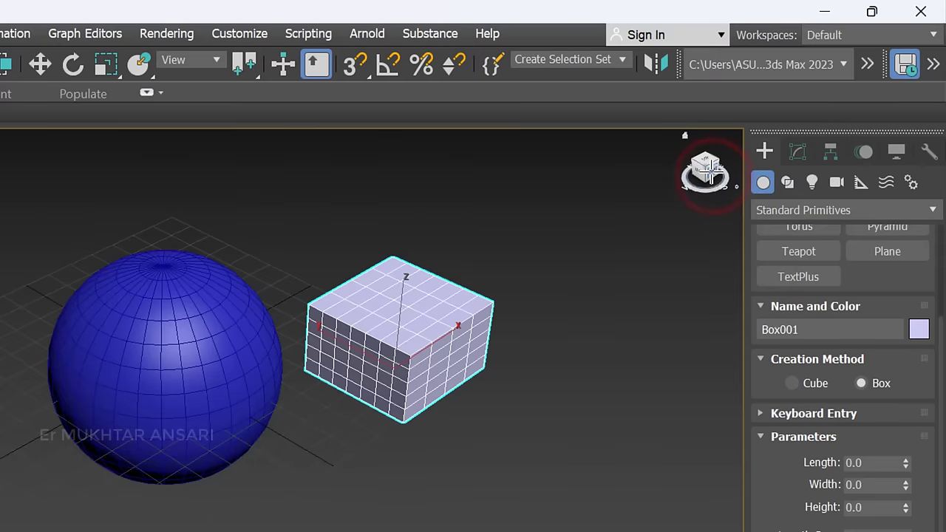
left_click(715, 195)
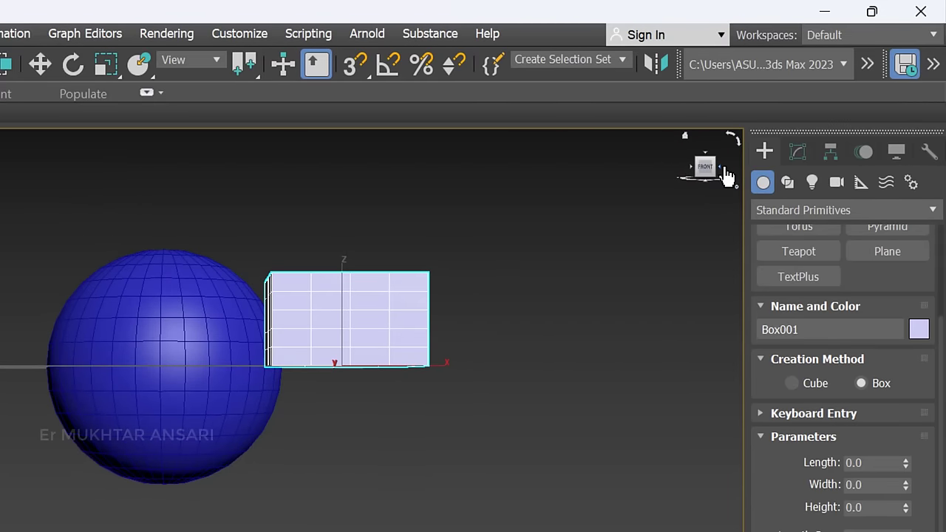
right_click(702, 164)
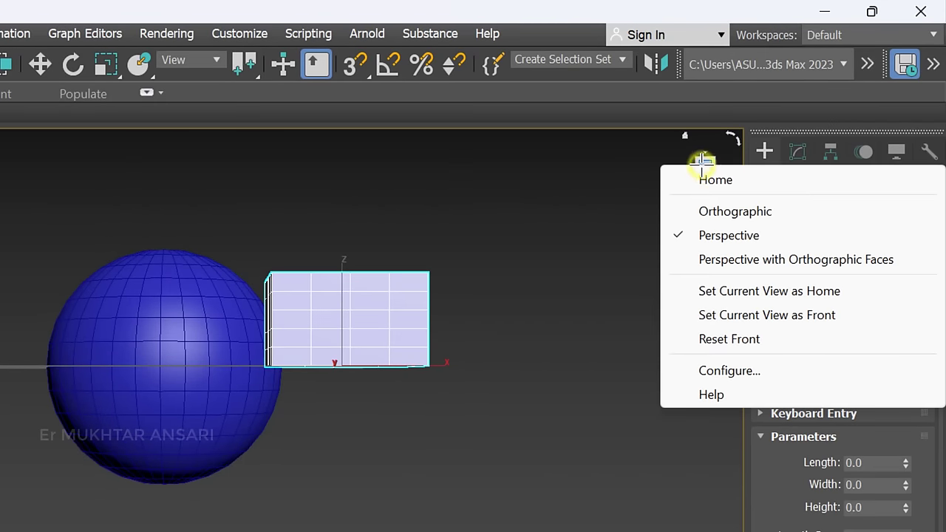
left_click(739, 214)
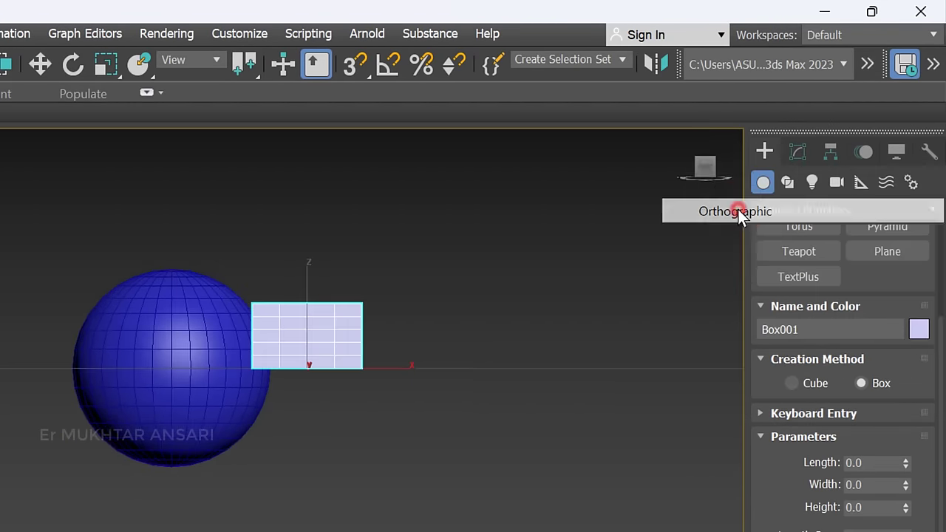
right_click(705, 164)
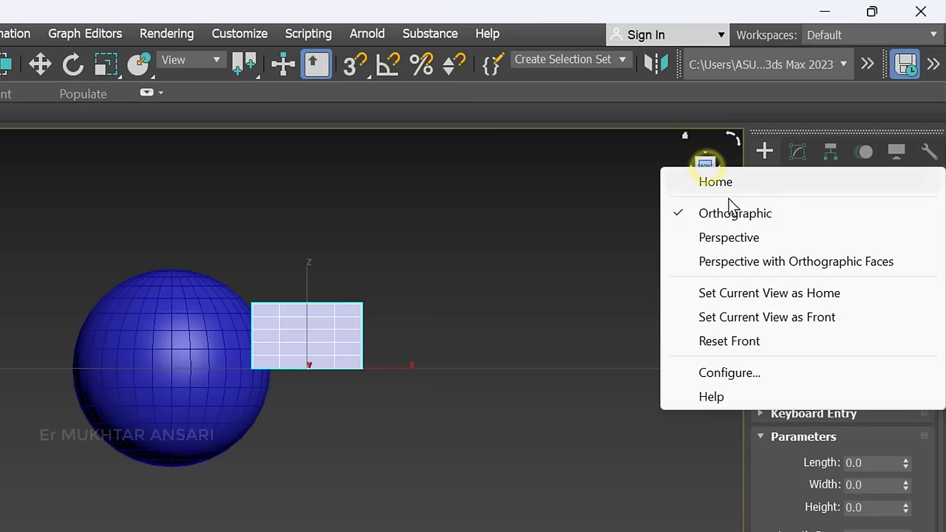
left_click(729, 238)
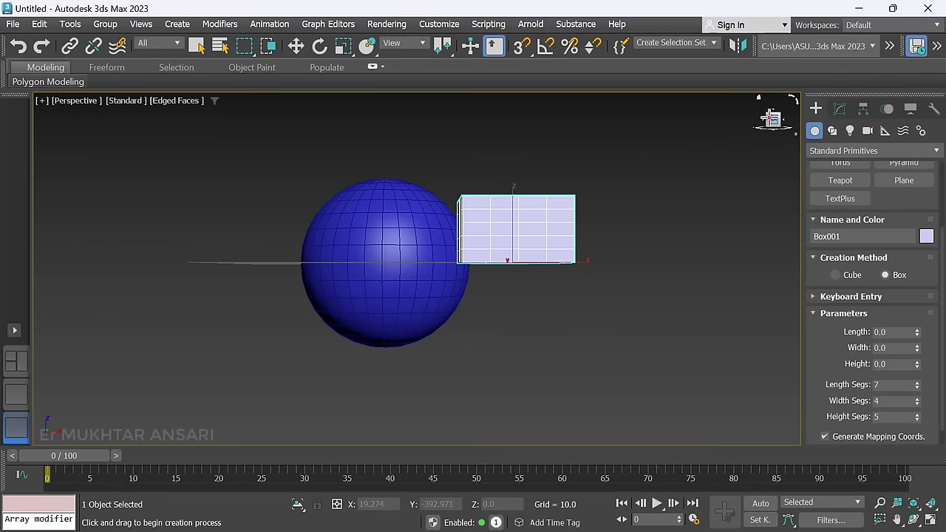
Step: Orbit to an angled view above the objects and exit Box creation
left_click_drag(771, 116, 754, 126)
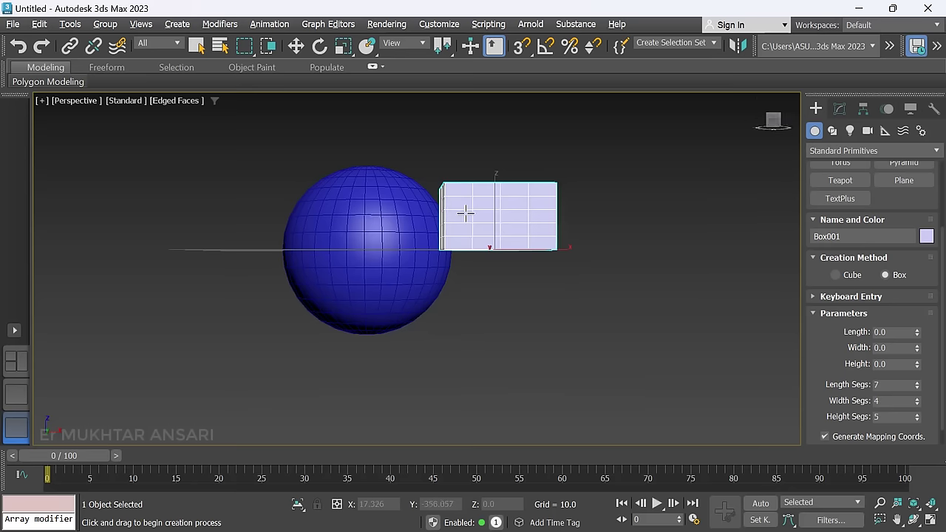
middle_click_drag(466, 213, 517, 239, "alt")
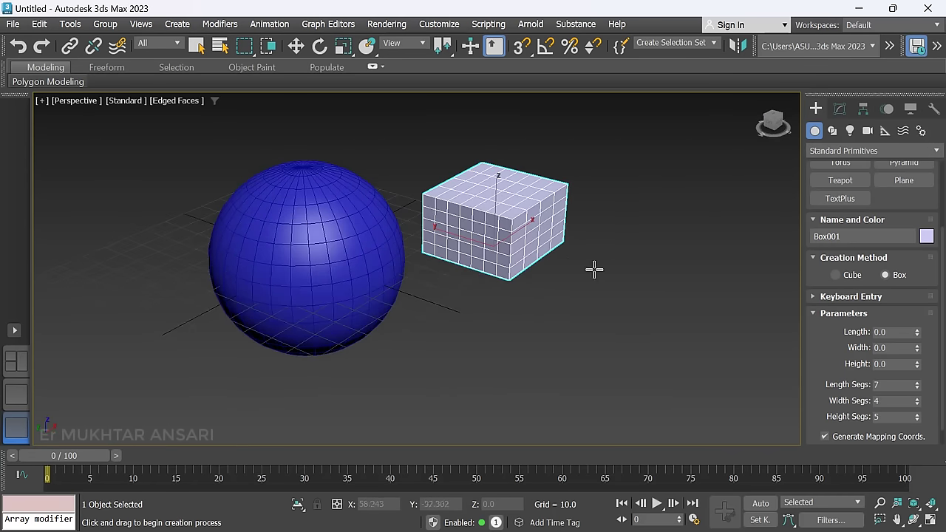
right_click(537, 309)
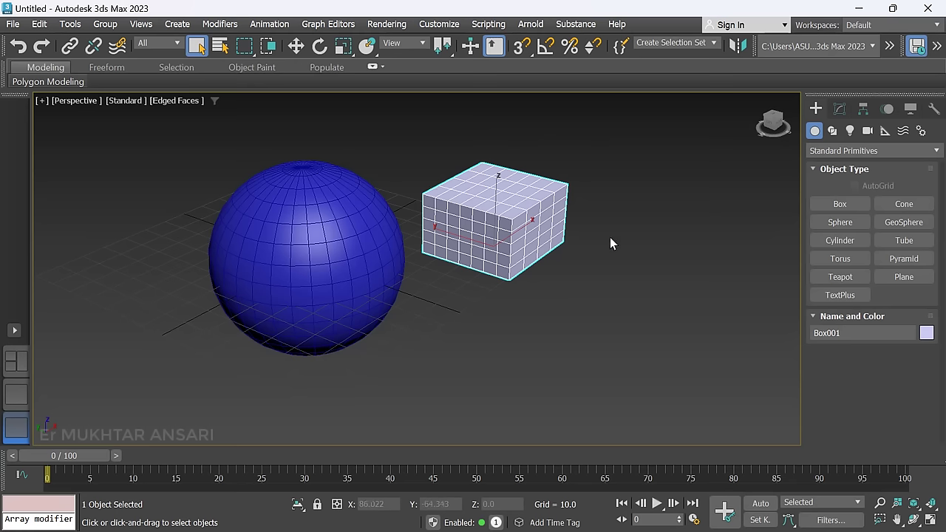
Step: Move the box to the right, away from the sphere
left_click(615, 298)
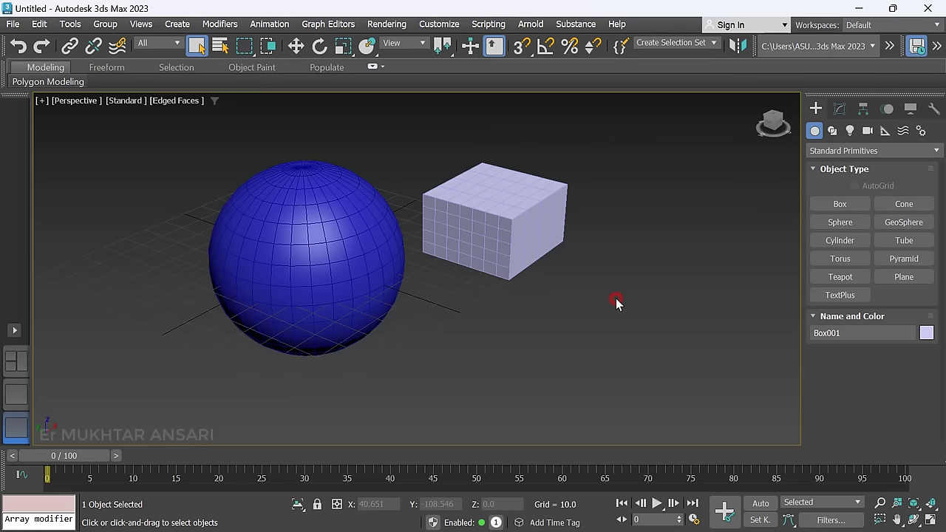
left_click(502, 211)
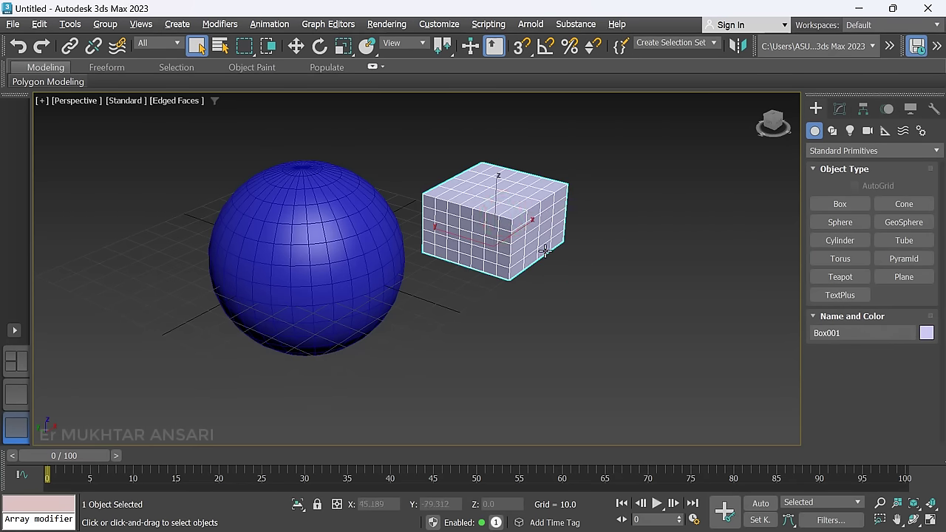
middle_click_drag(549, 274, 458, 237, "alt")
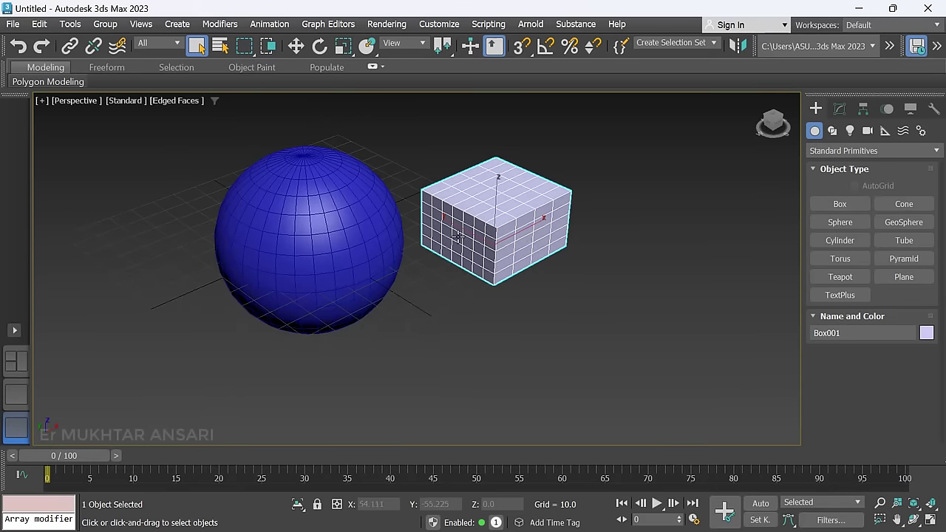
scroll(477, 233, "down", 3)
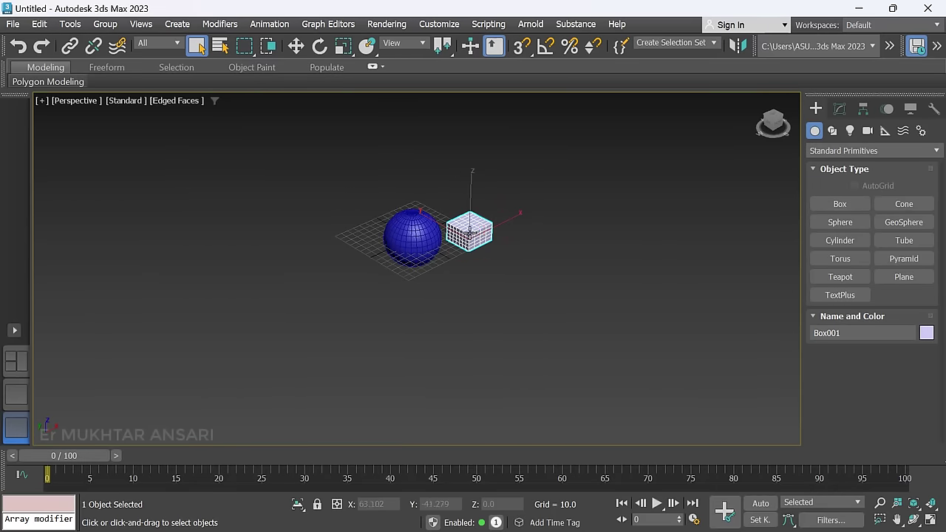
key("w")
left_click_drag(478, 226, 723, 219)
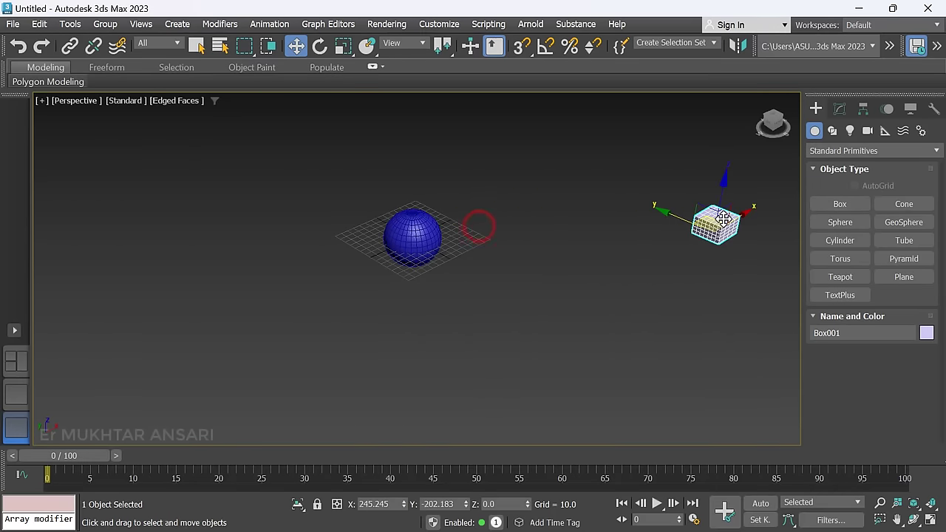
middle_click_drag(722, 218, 537, 373)
left_click(537, 373)
key("q")
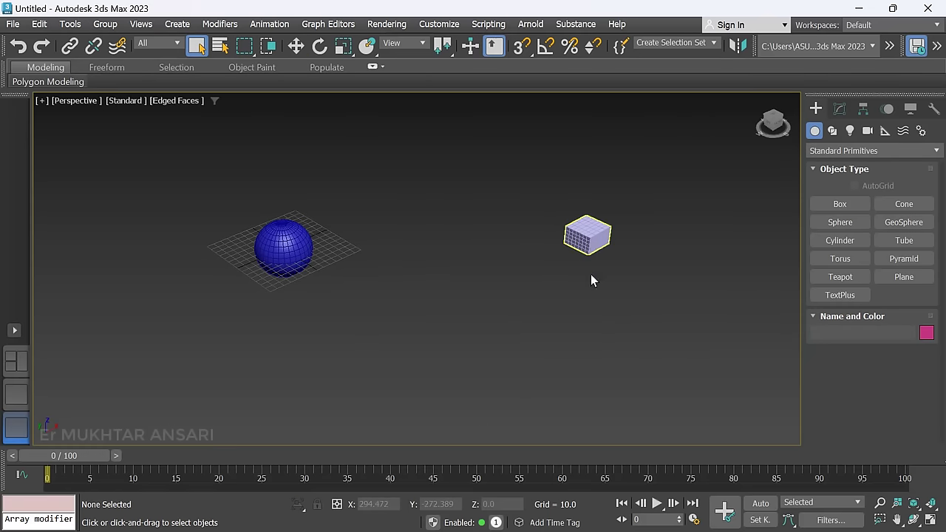
Step: Region-select the sphere and the box and delete them both
middle_click_drag(429, 327, 584, 246, "alt")
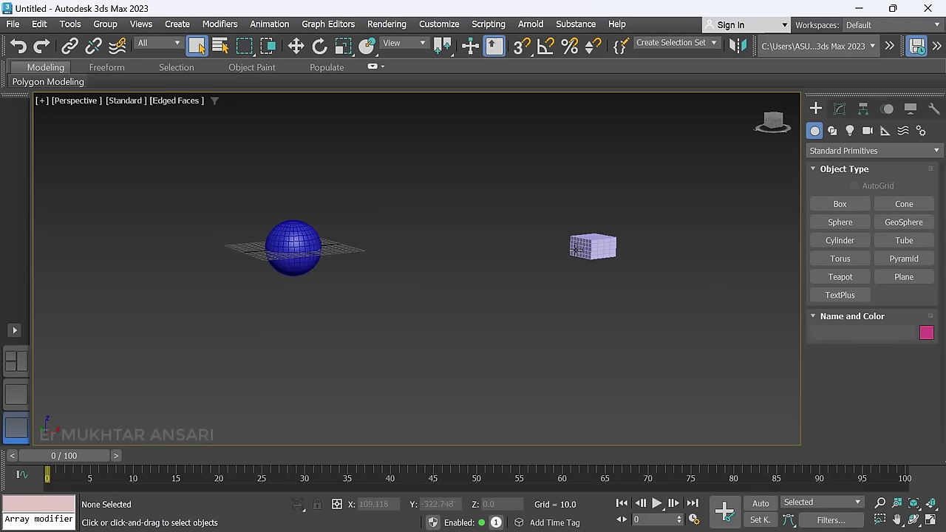
left_click(584, 246)
middle_click_drag(564, 317, 603, 334, "alt")
scroll(598, 255, "up", 5)
scroll(596, 263, "down", 1)
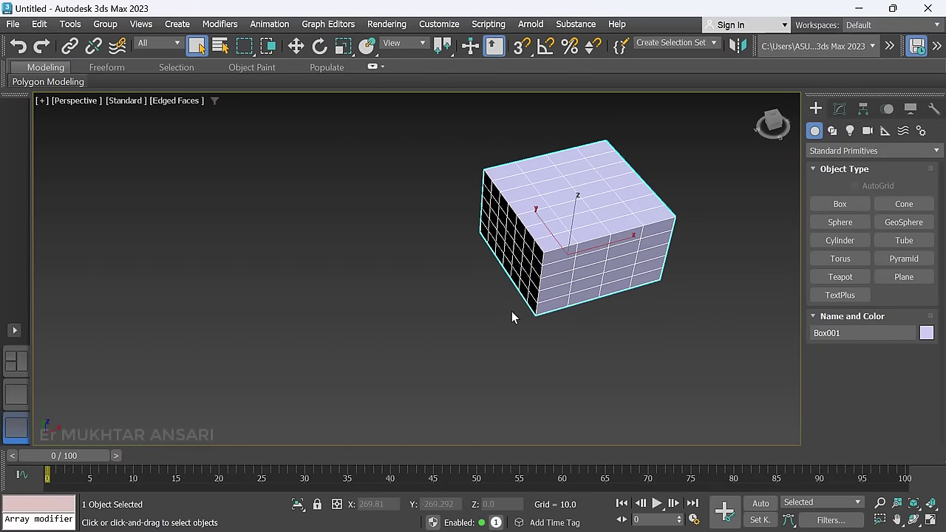
scroll(510, 311, "down", 5)
left_click(453, 323)
middle_click_drag(453, 323, 250, 212, "alt")
left_click_drag(621, 355, 619, 357)
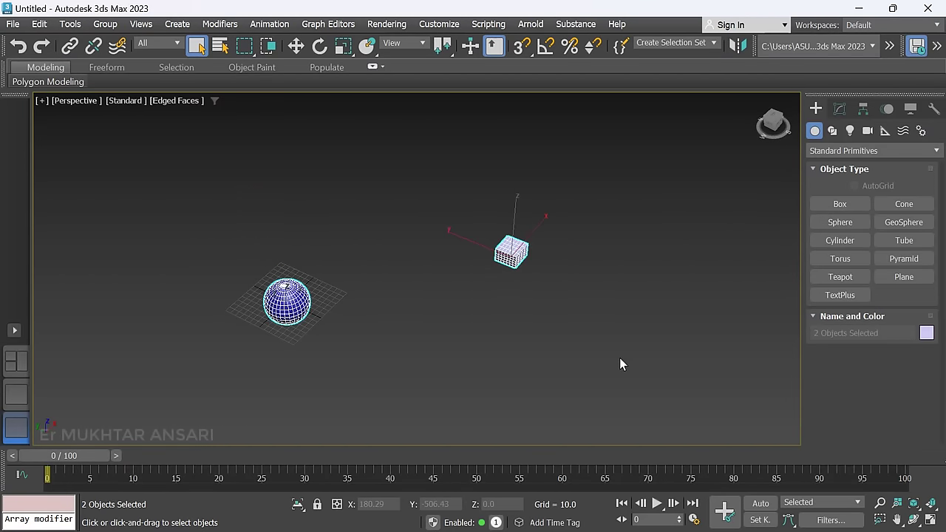
key("Delete")
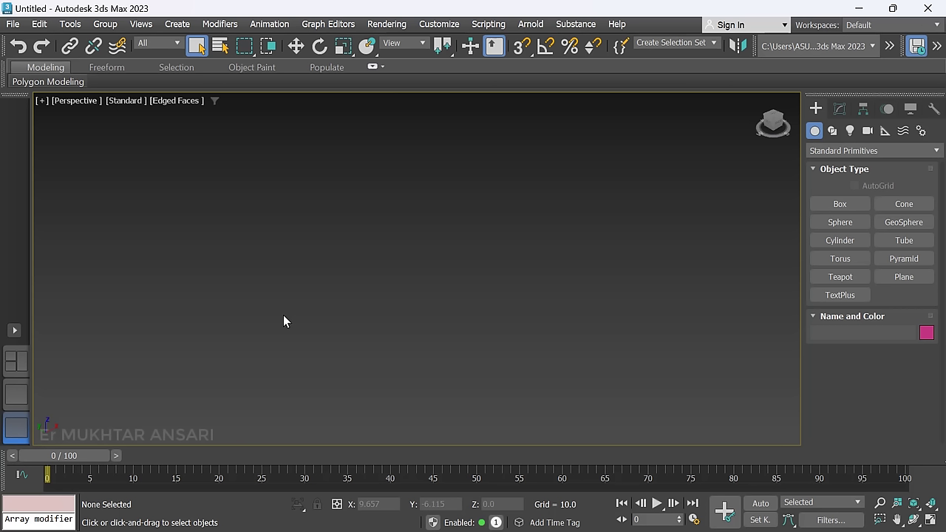
Step: Show the home grid and draw a cylinder at its centre, radius 27.081, height 44.894
key("z")
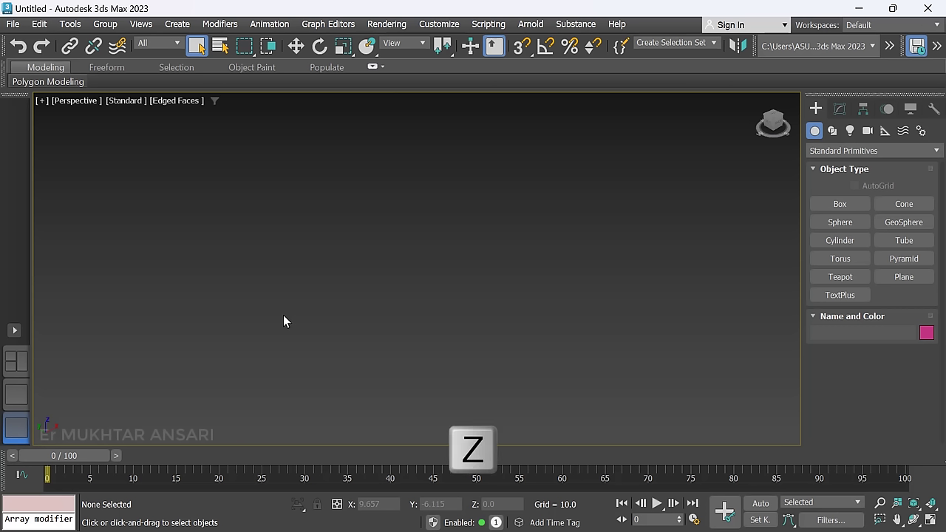
key("z")
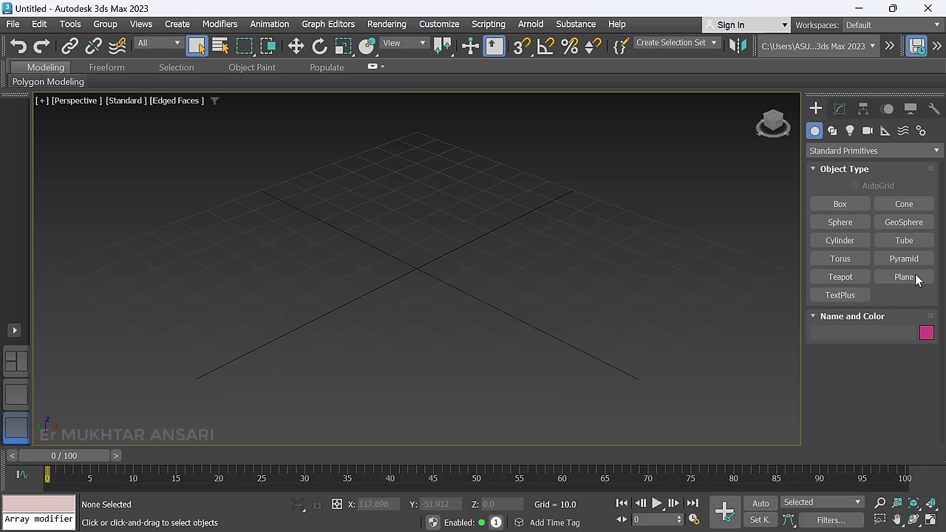
left_click(845, 244)
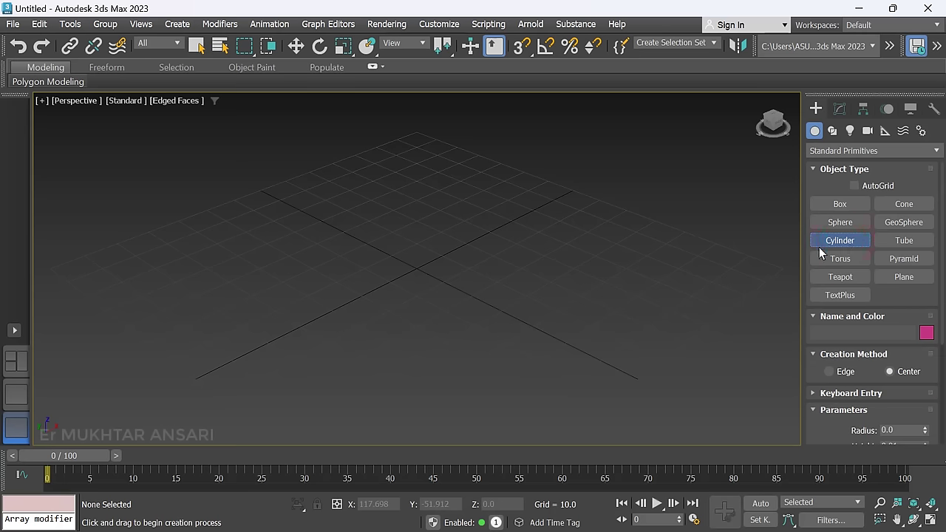
left_click_drag(420, 265, 491, 274)
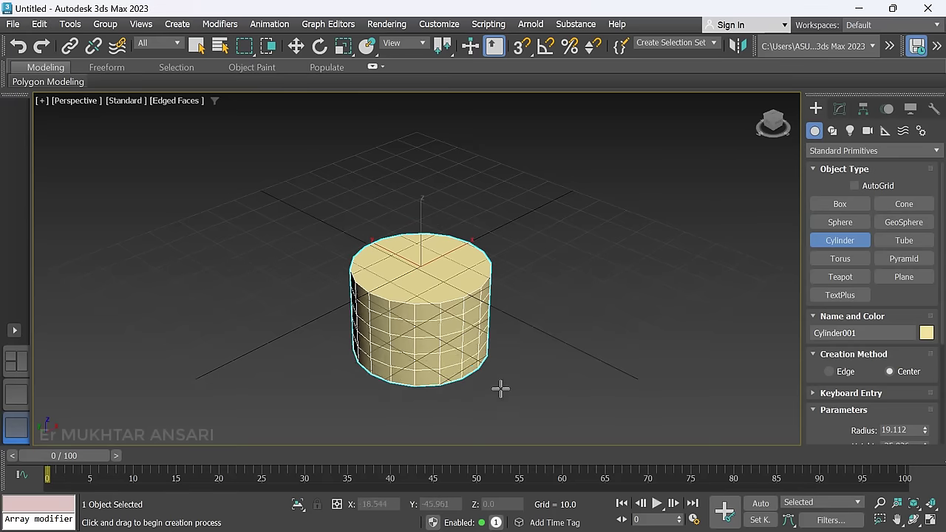
right_click(483, 262)
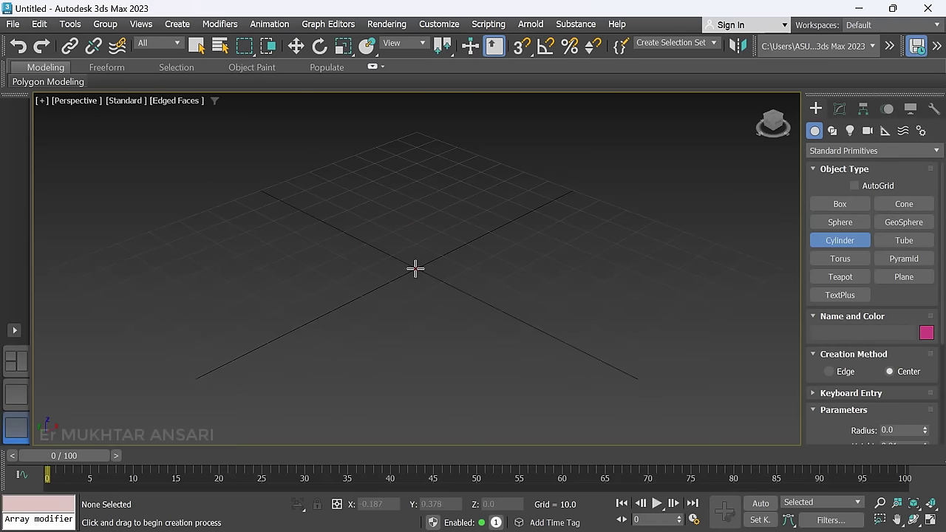
left_click_drag(415, 269, 515, 281)
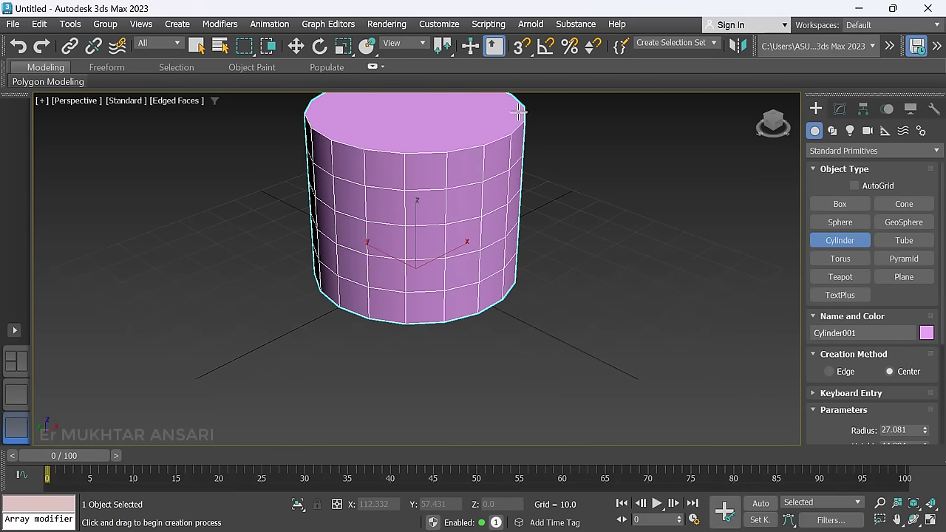
left_click(518, 111)
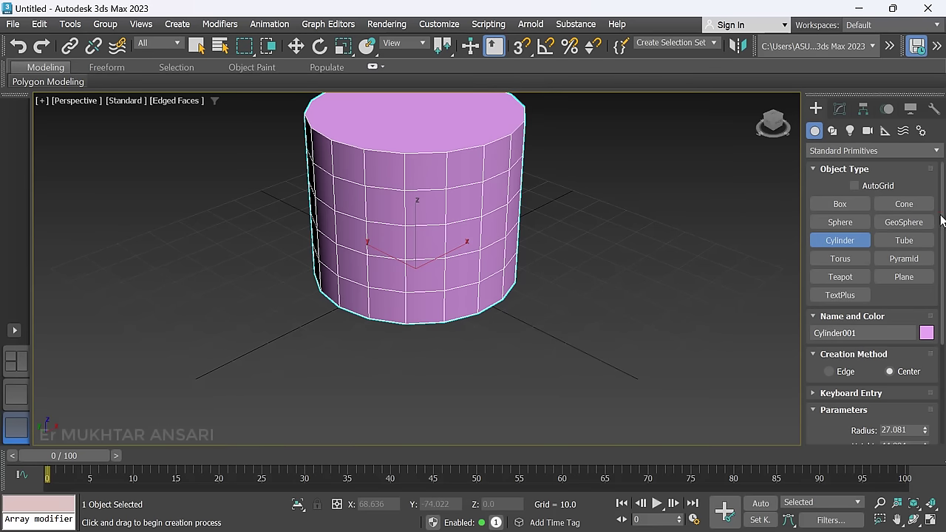
left_click_drag(938, 212, 941, 296)
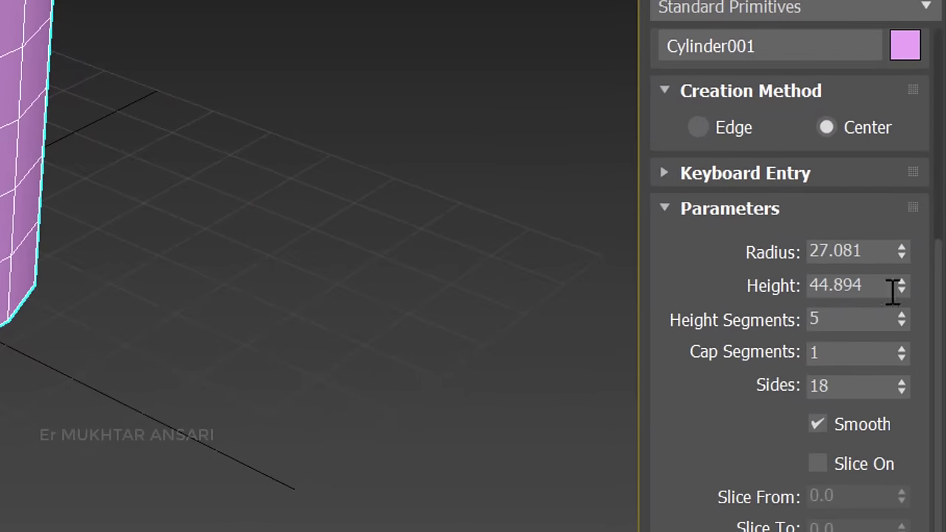
Step: Set the cylinder's Radius to 20 and Height to 30
left_click_drag(901, 250, 905, 204)
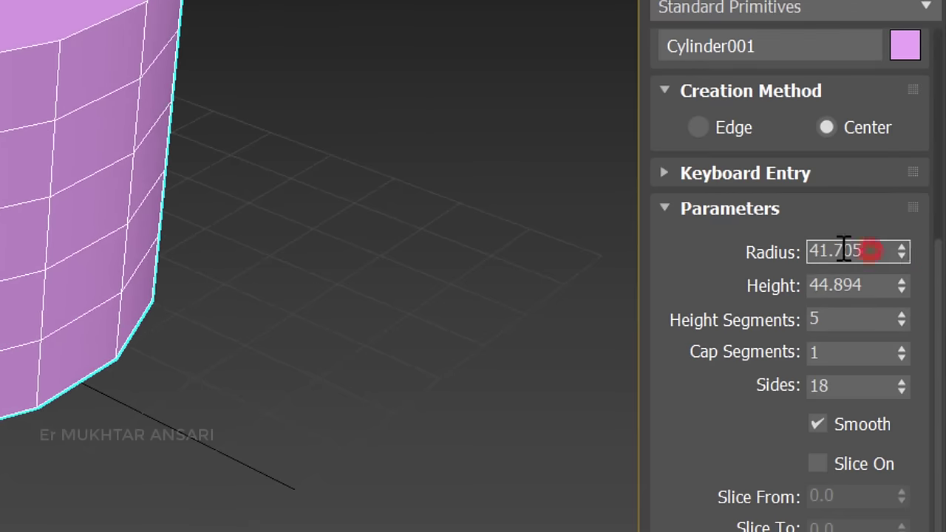
double_click(871, 249)
type("20")
key("Return")
double_click(857, 285)
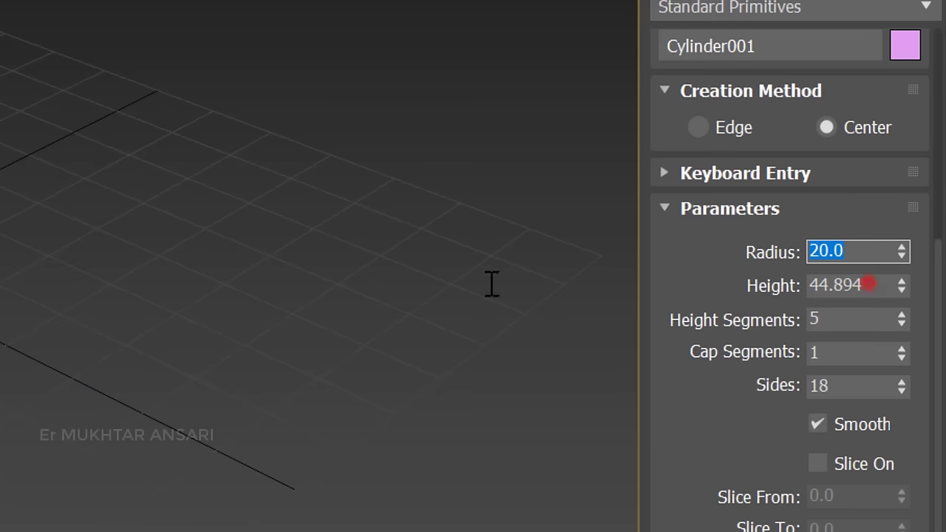
type("30")
key("Return")
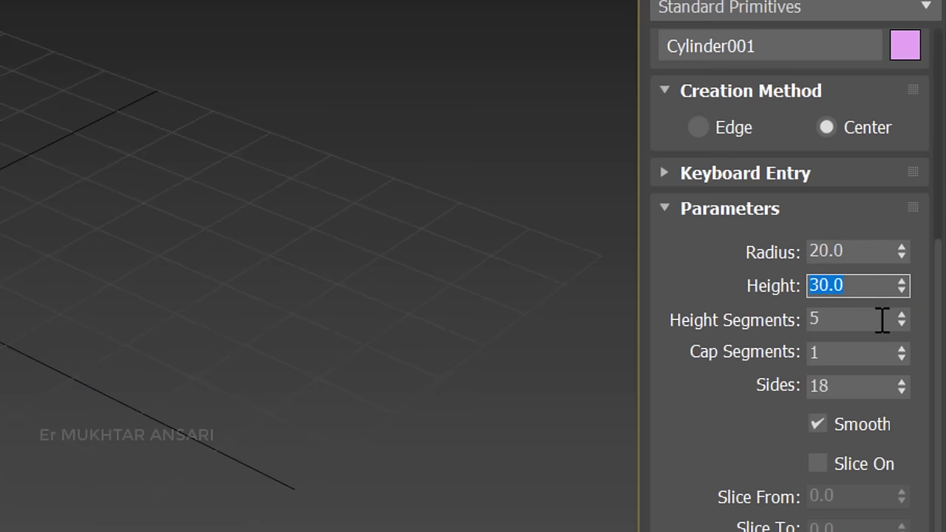
Step: Set Height Segments to 11 and exit cylinder creation
mouse_move(900, 319)
left_mouse_down()
mouse_move(899, 308)
mouse_move(891, 314)
left_mouse_up()
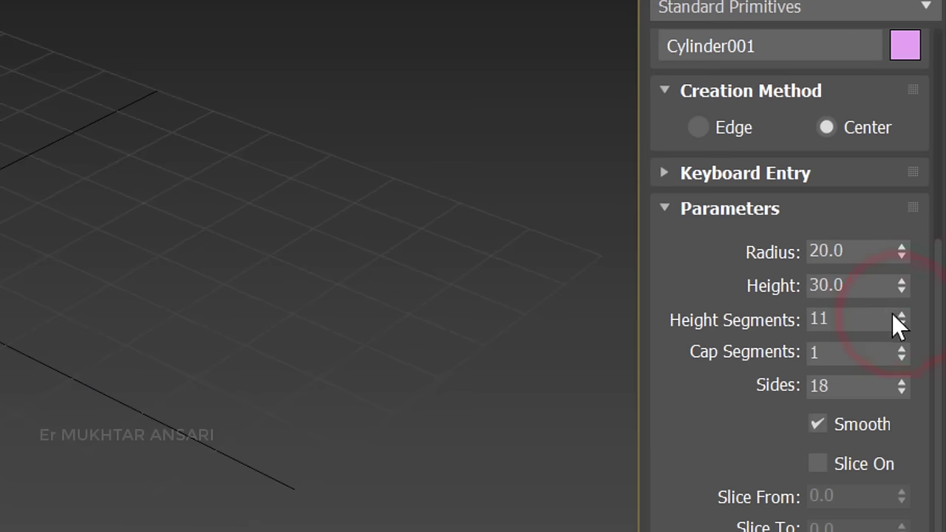
left_click(714, 269)
double_click(855, 249)
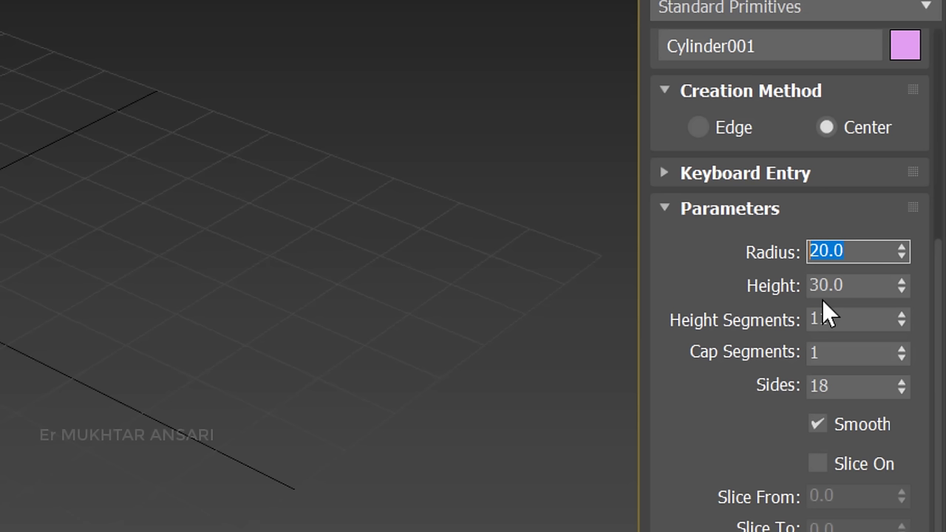
left_click(865, 247)
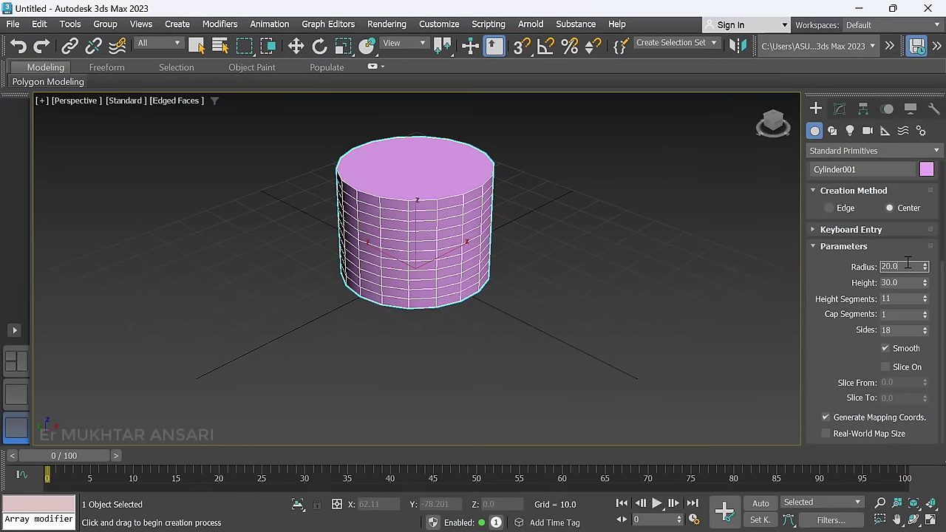
right_click(677, 207)
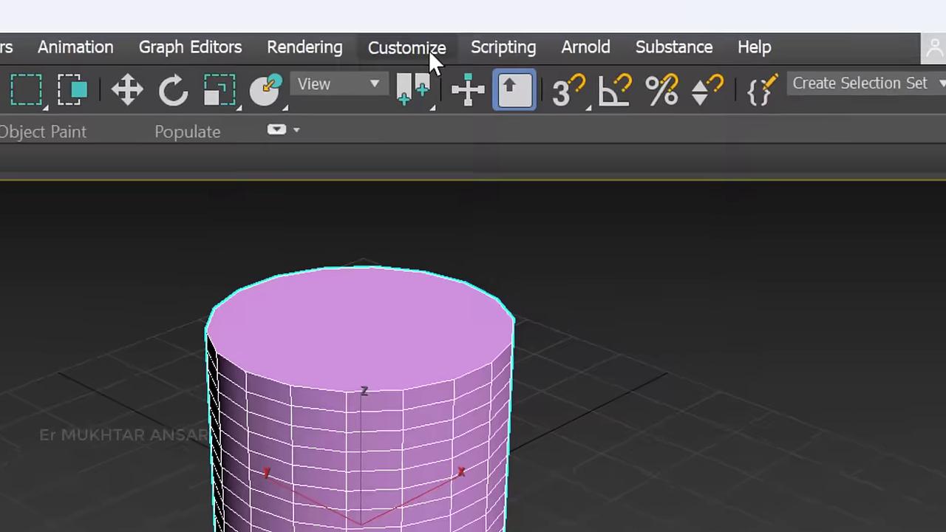
Step: In Units Setup choose US Standard, 1/32 fractional inches, with Feet as the default unit
left_click(428, 50)
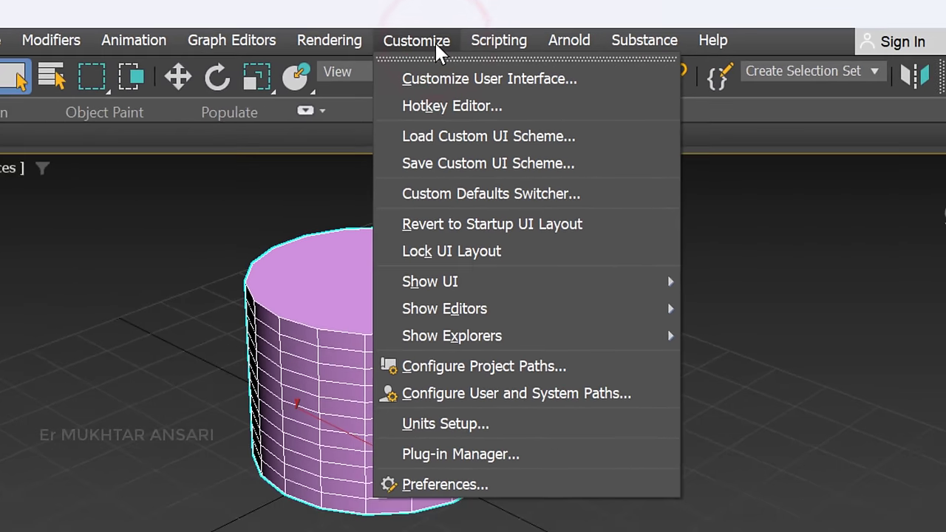
left_click(495, 423)
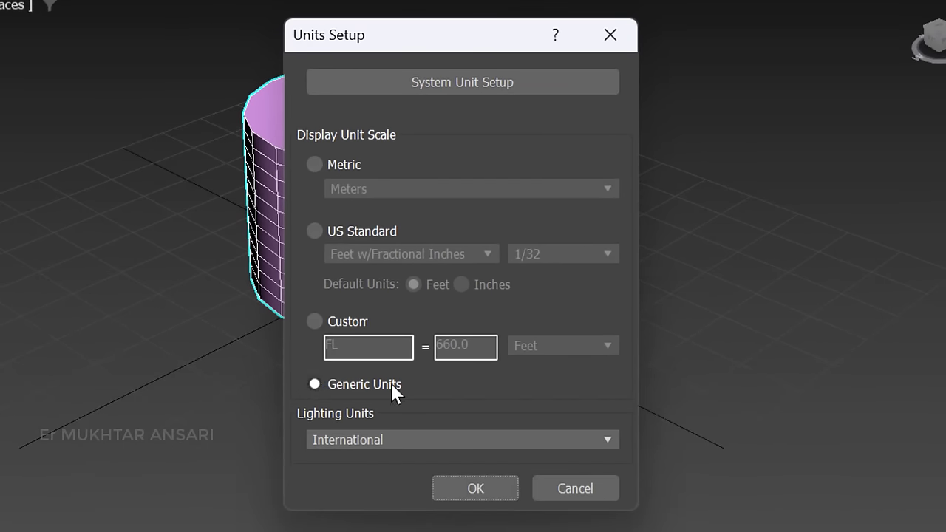
left_click(358, 241)
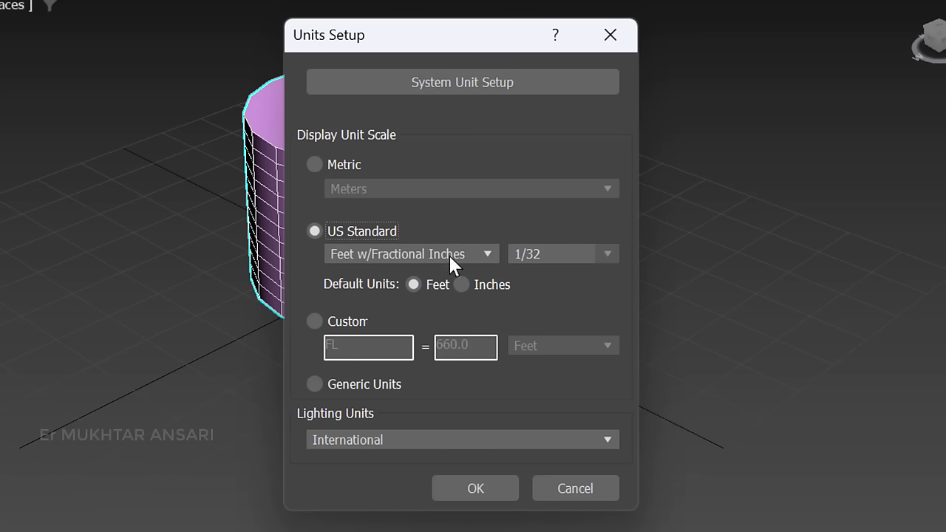
left_click(608, 256)
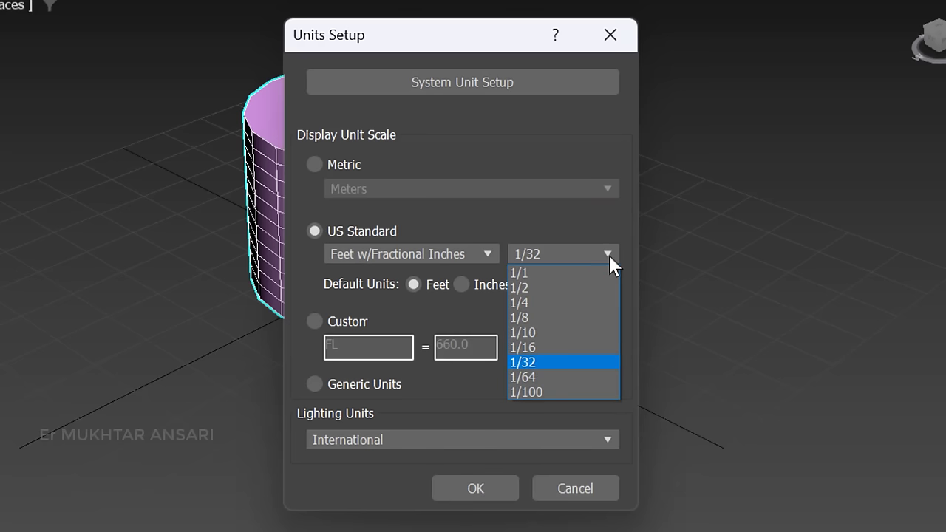
left_click(609, 255)
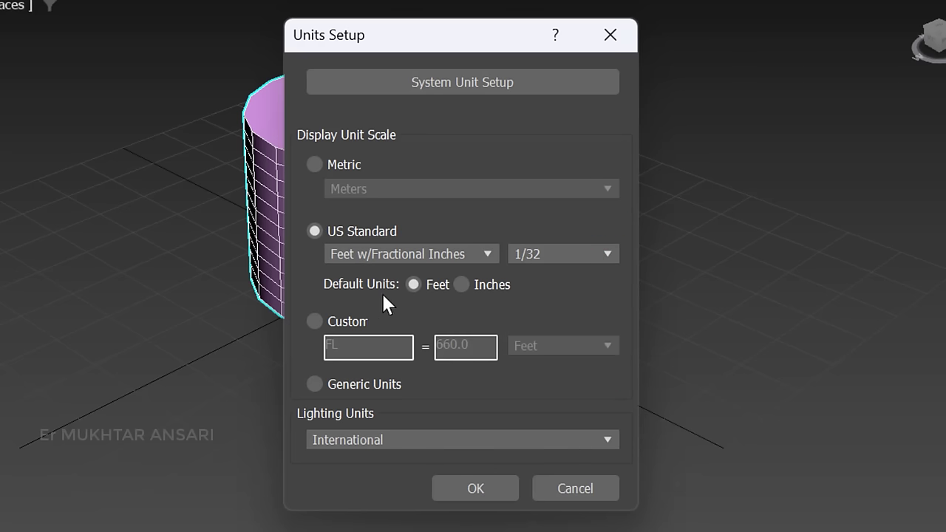
left_click(414, 286)
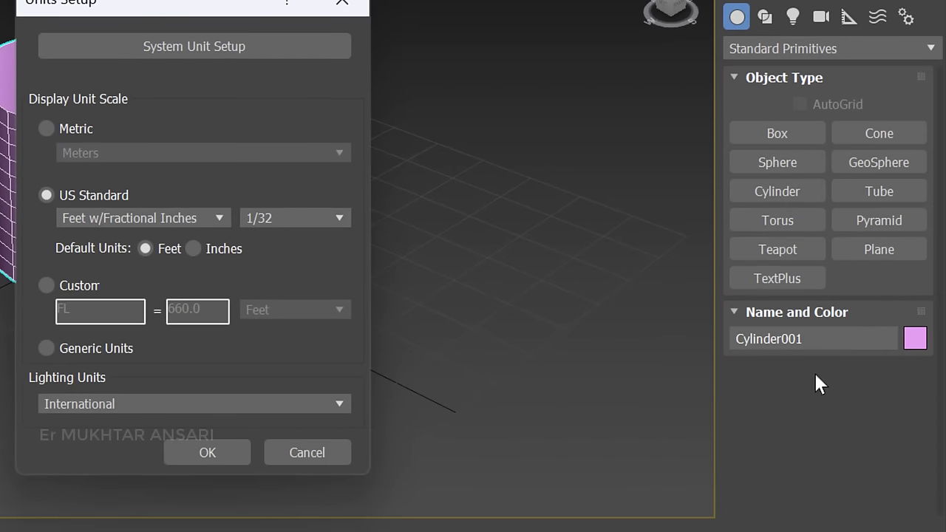
left_click(158, 247)
left_click(197, 250)
left_click(163, 251)
Step: Keep US Standard display, check System Unit Setup (1 unit = 1.0 Inches), and apply the units
left_click(78, 130)
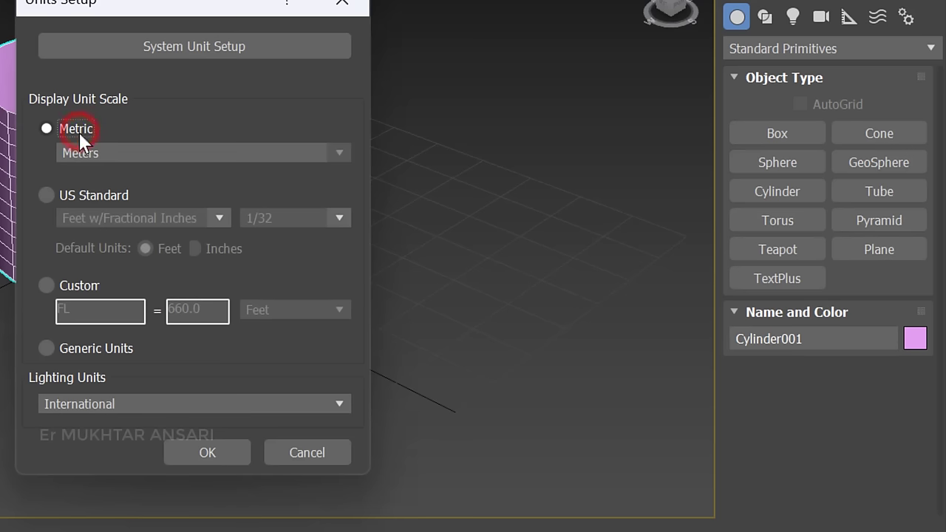
left_click(151, 159)
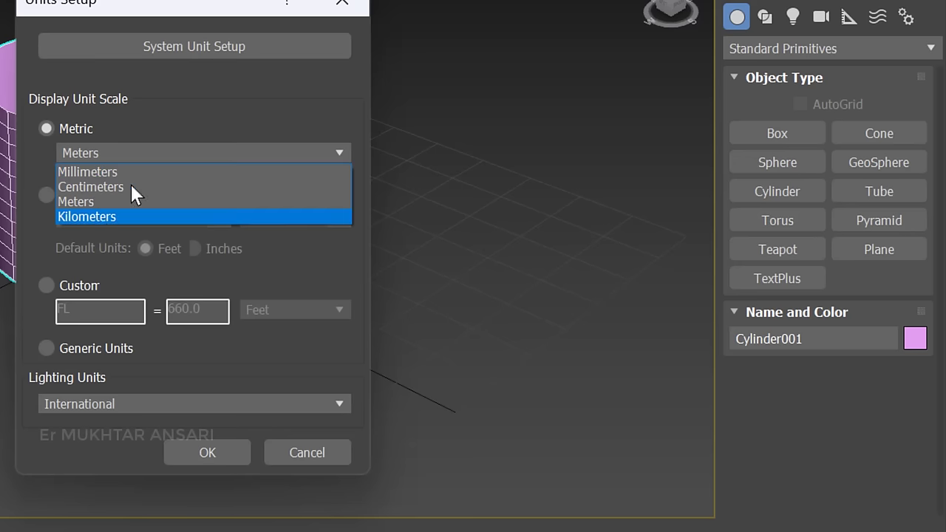
left_click(161, 117)
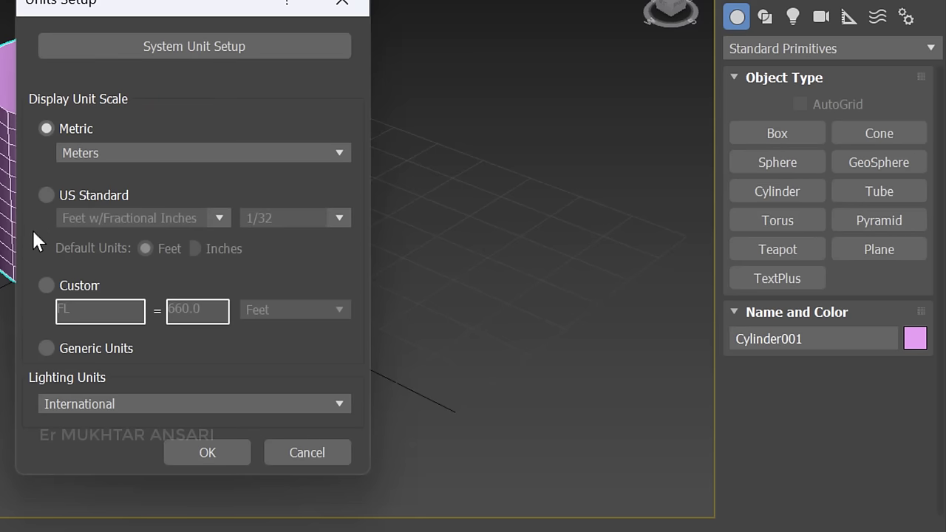
left_click(46, 195)
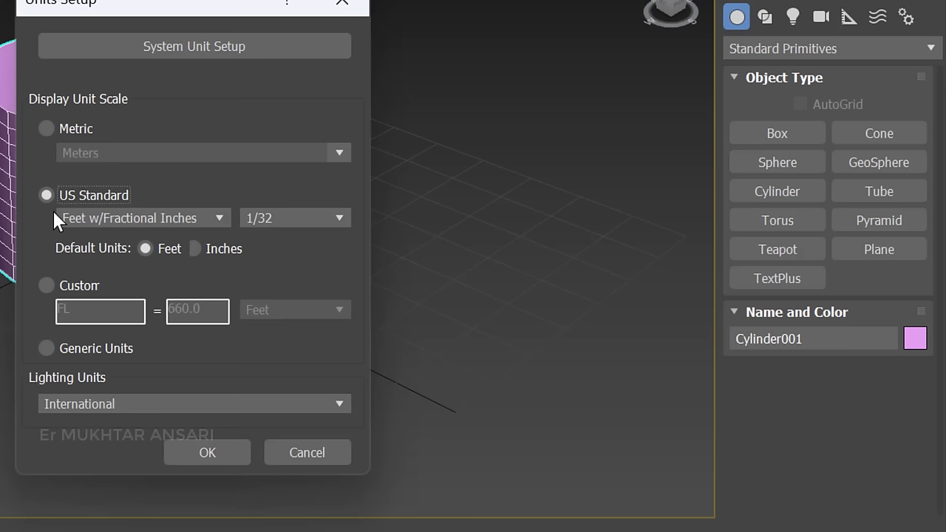
left_click(185, 41)
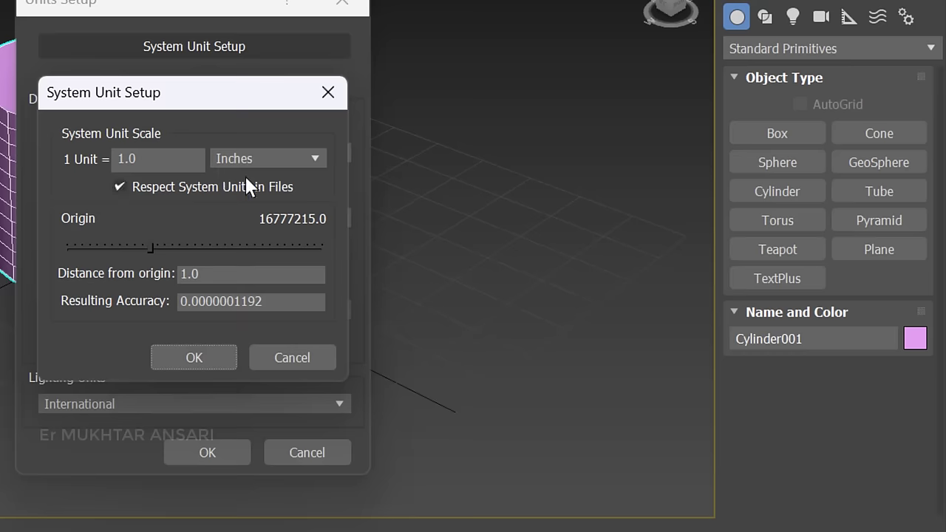
left_click(202, 354)
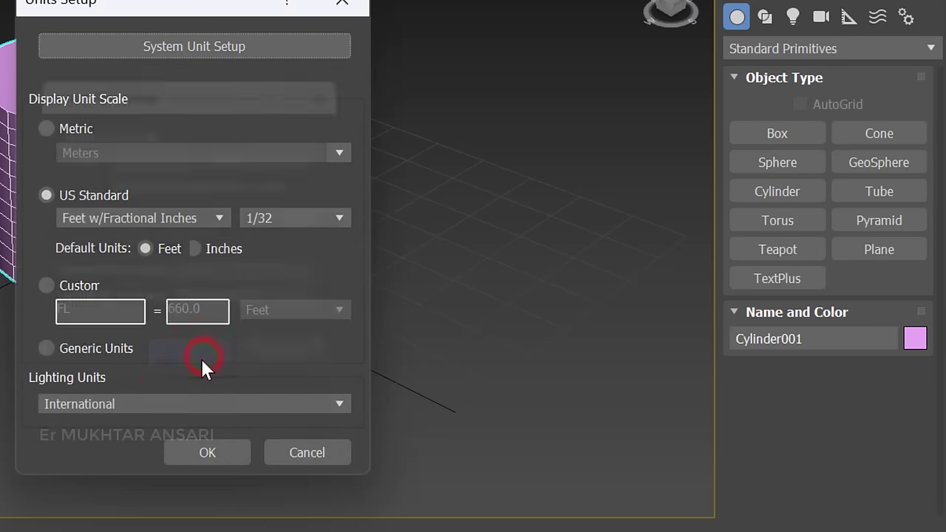
left_click(195, 455)
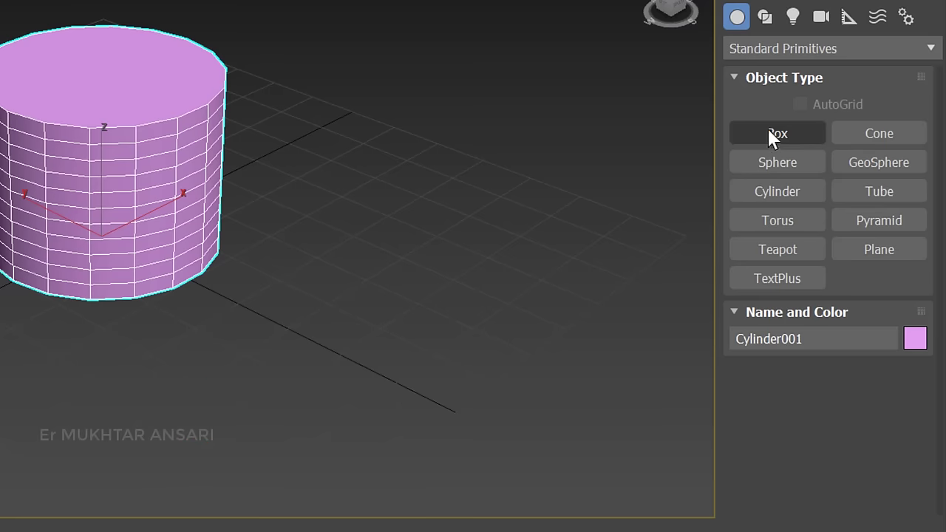
Step: Draw a 4×4-segment plane beside the cylinder, about 3'3" by 5'6"
left_click(882, 252)
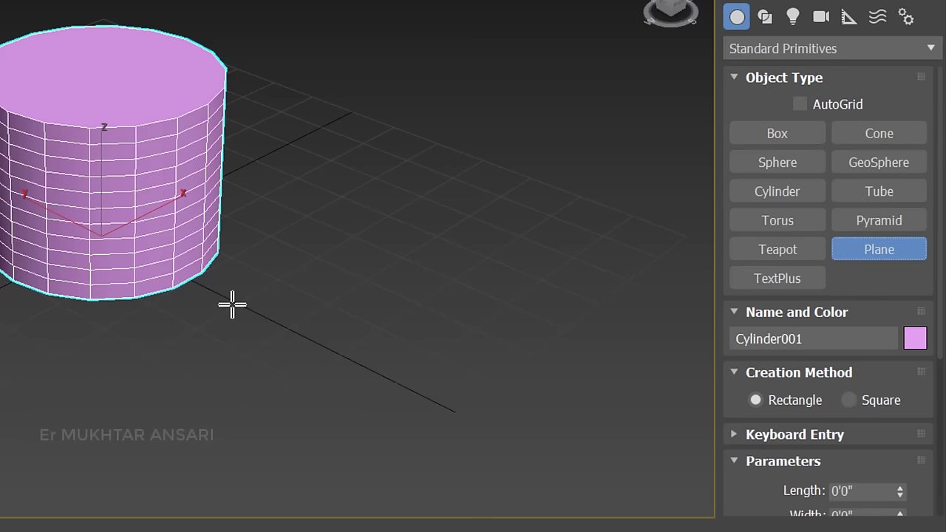
left_click_drag(232, 304, 670, 241)
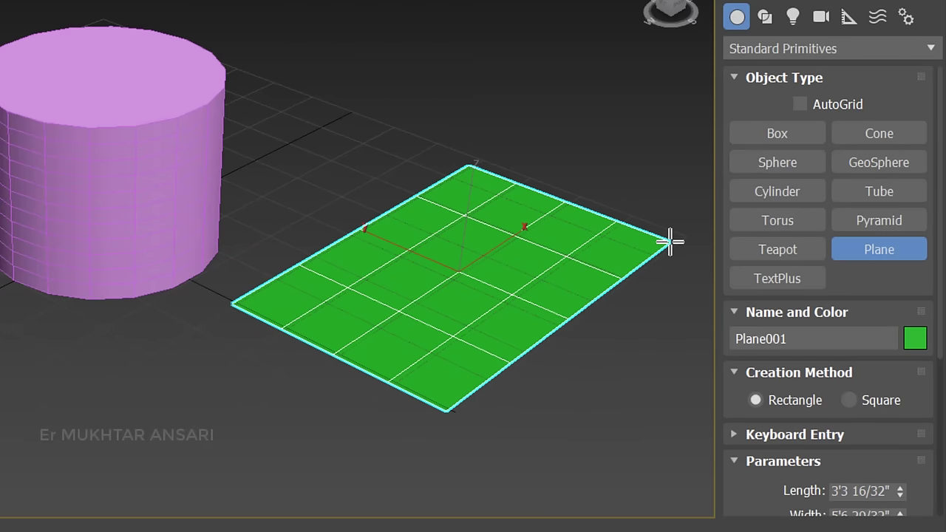
left_click_drag(939, 177, 941, 342)
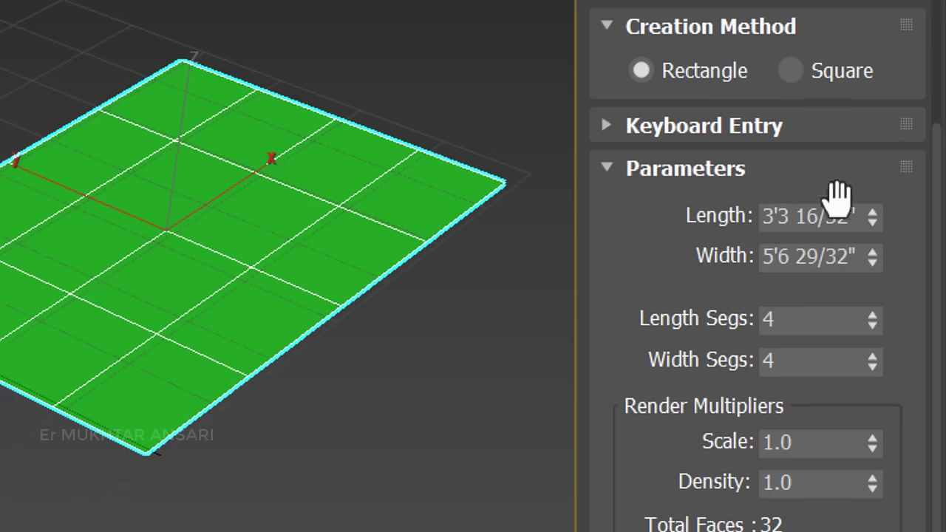
left_click(843, 229)
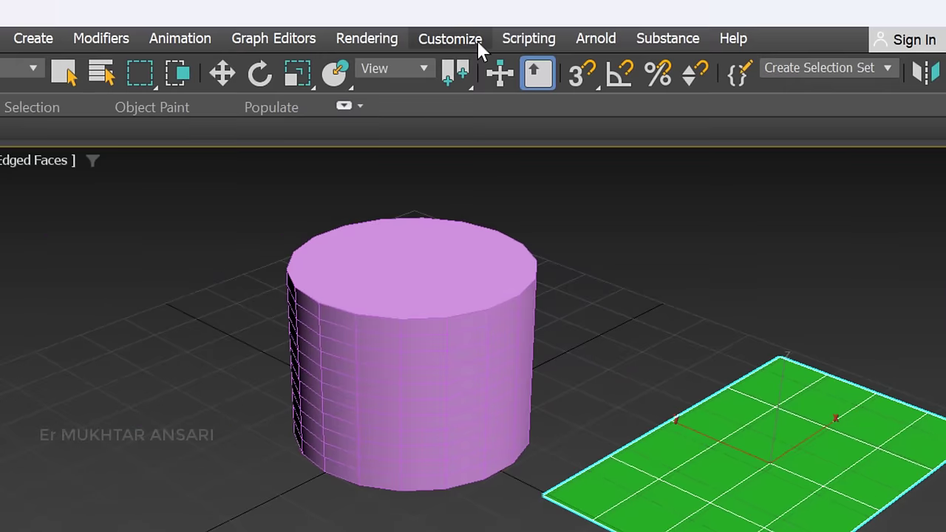
Step: In Units Setup, change the US Standard display format to Feet w/Decimal Inches
left_click(472, 40)
left_click(497, 400)
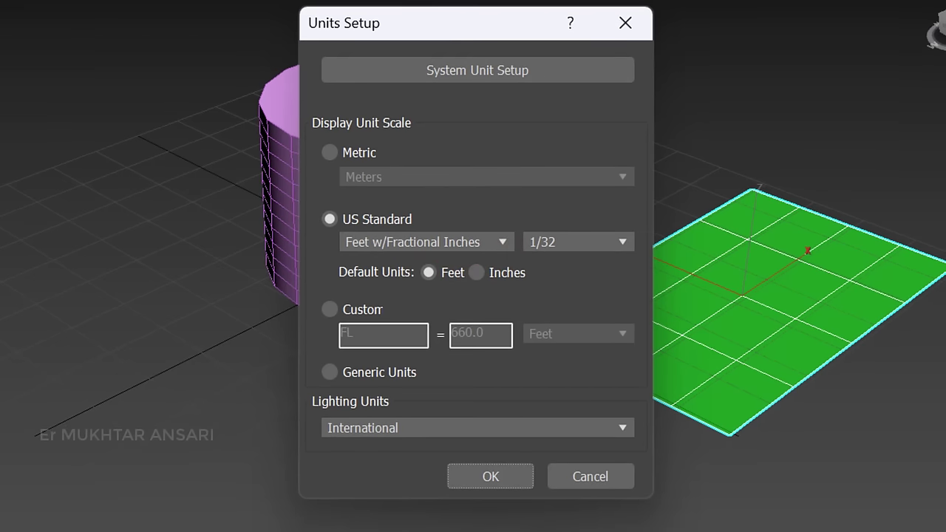
left_click(413, 241)
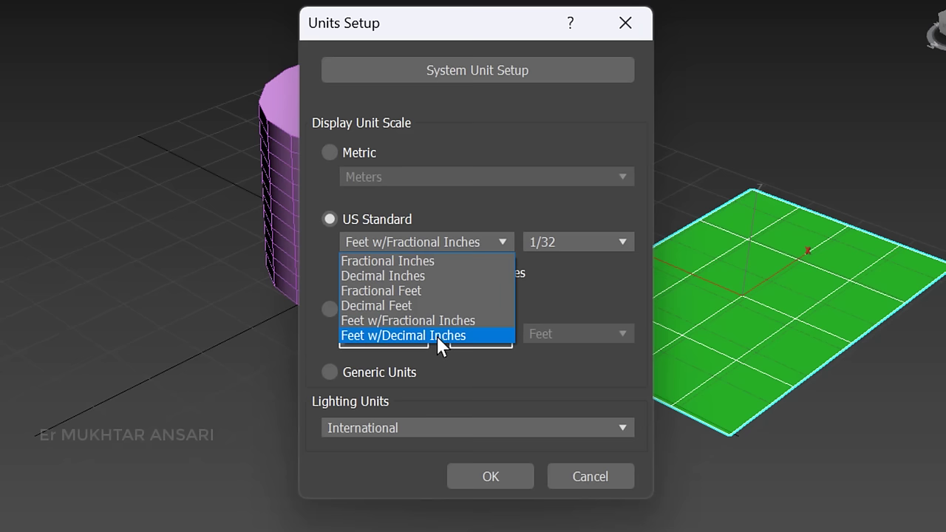
left_click(439, 336)
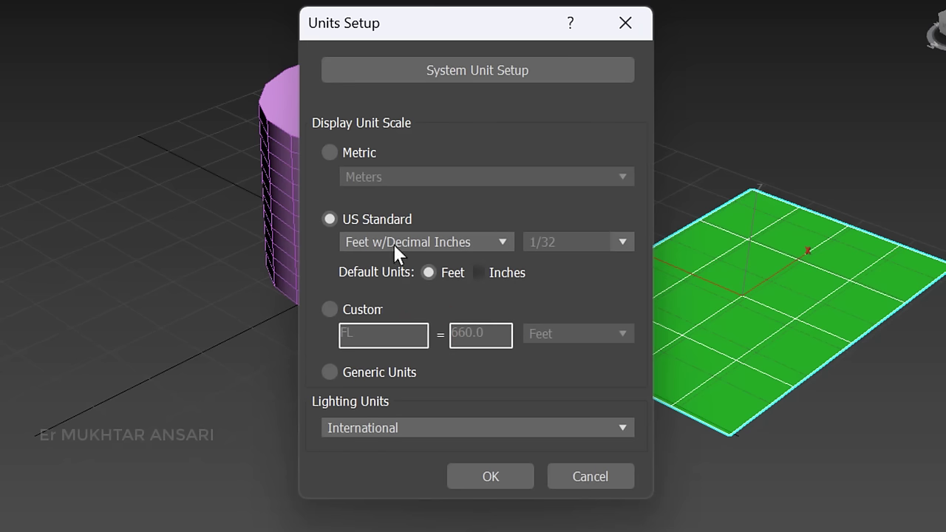
left_click(489, 476)
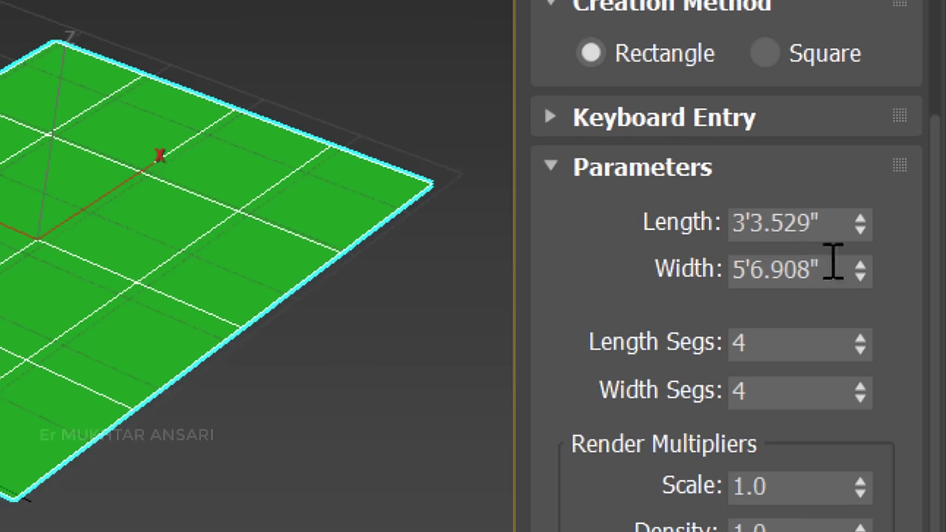
Step: Lengthen the plane to 4'11.689" and set its width to 8'6"
mouse_move(859, 272)
left_mouse_down()
mouse_move(838, 165)
mouse_move(850, 281)
mouse_move(857, 274)
left_mouse_up()
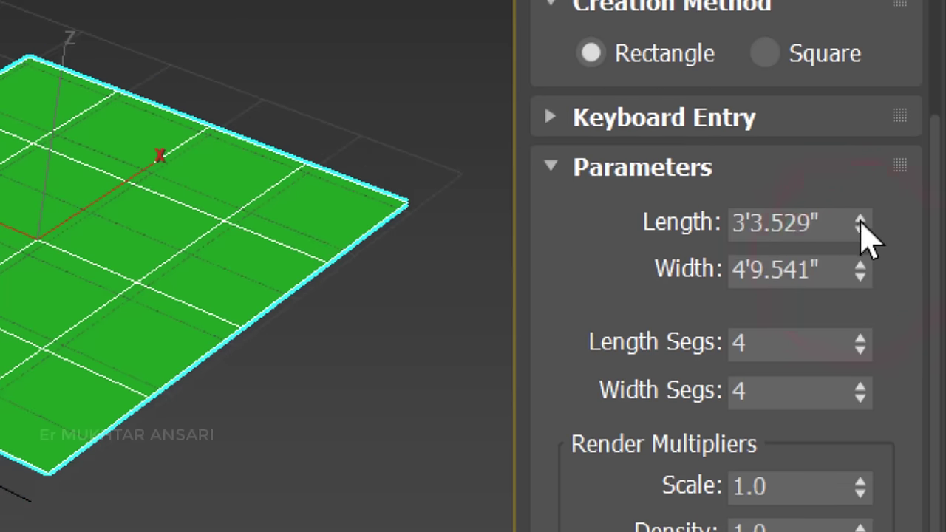
left_click_drag(860, 223, 865, 166)
left_click_drag(861, 272, 859, 202)
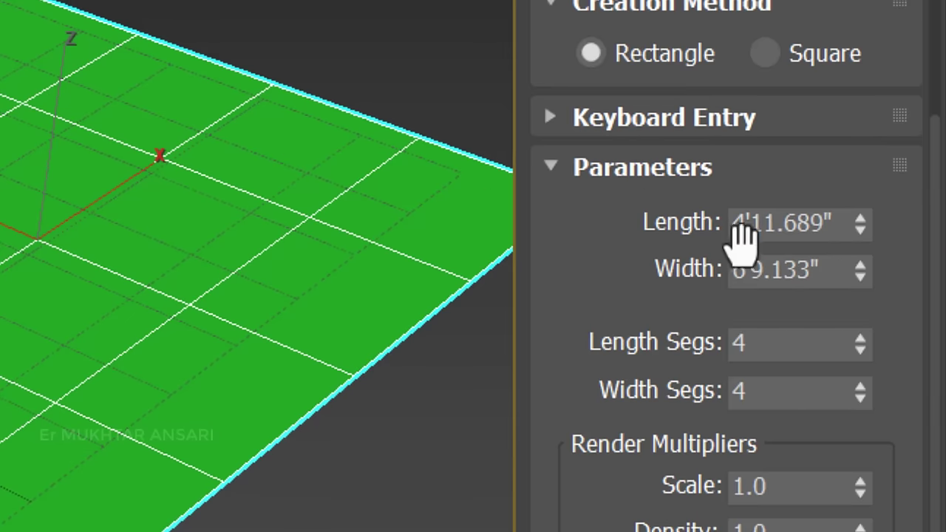
double_click(785, 271)
type("8")
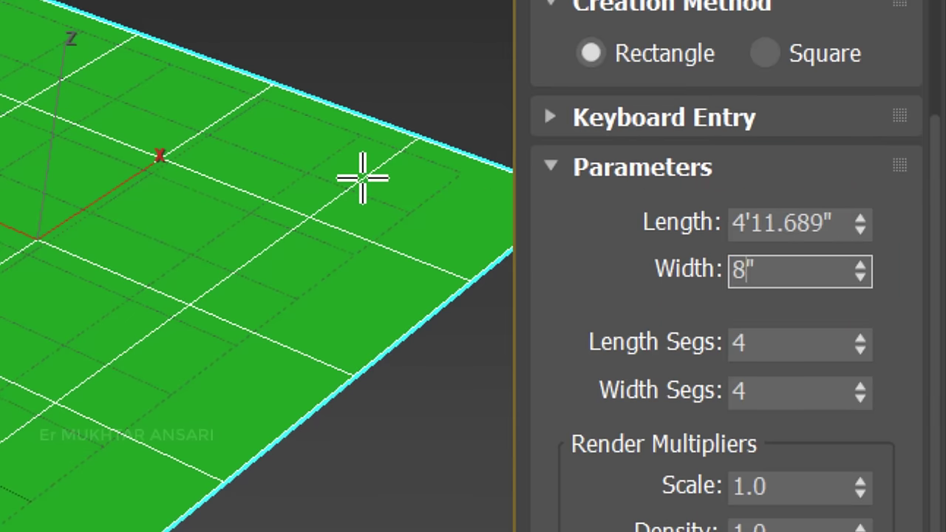
key("Return")
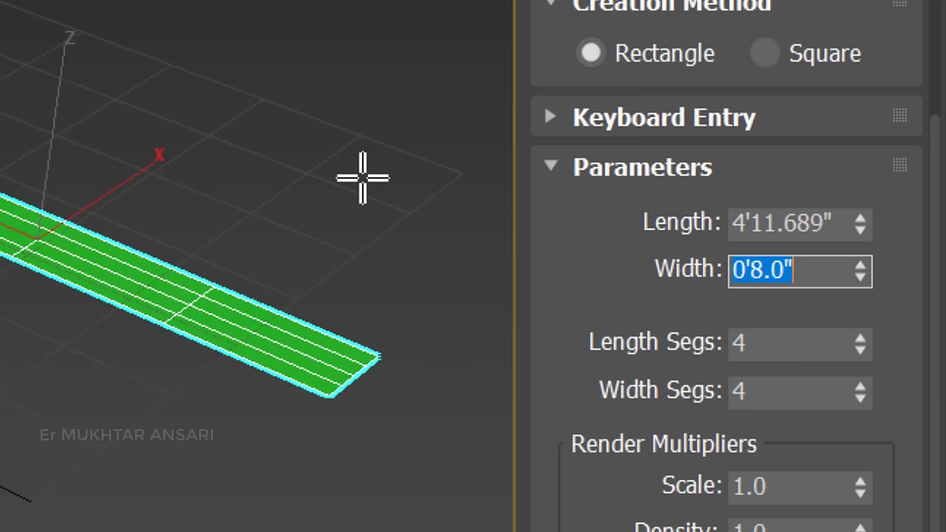
type("8")
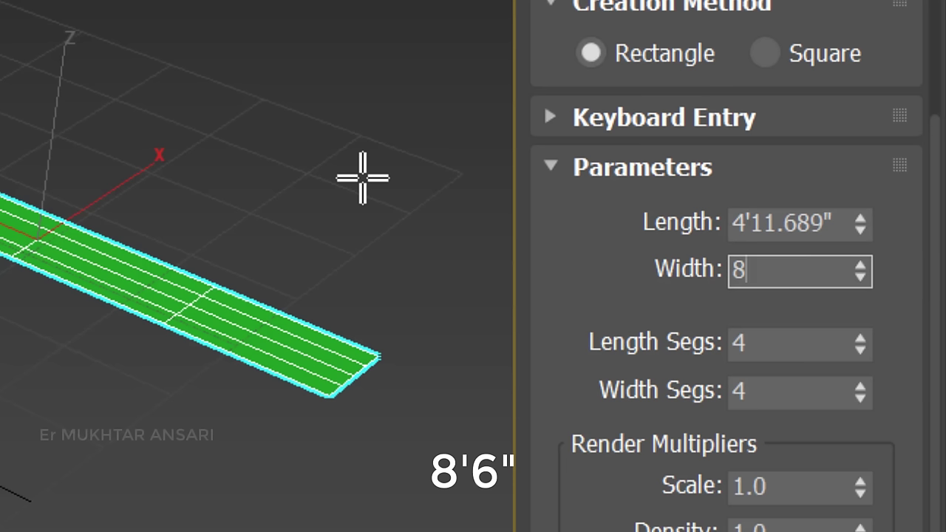
type("'6")
key("Return")
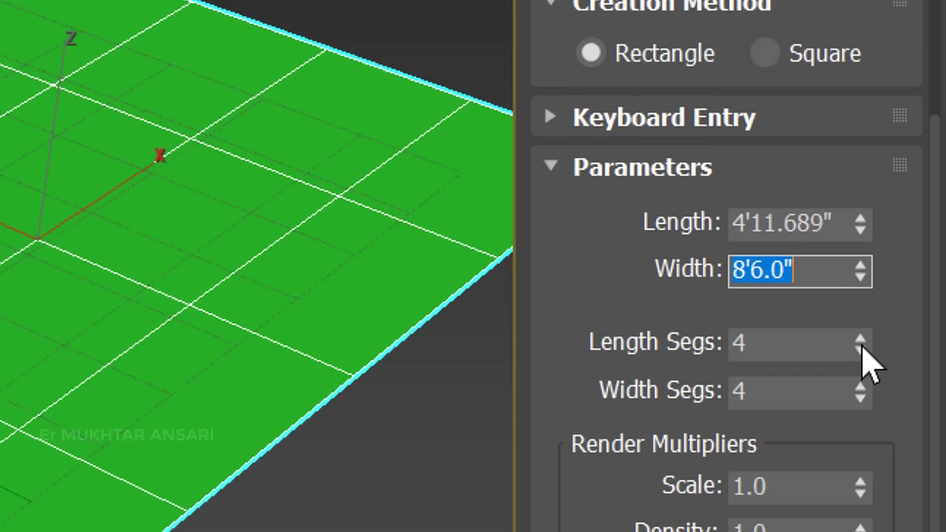
Step: Give the plane 15 length segments and 29 width segments
left_click(858, 342)
mouse_move(858, 342)
left_mouse_down()
mouse_move(865, 306)
mouse_move(861, 348)
left_mouse_up()
left_click_drag(859, 391, 861, 347)
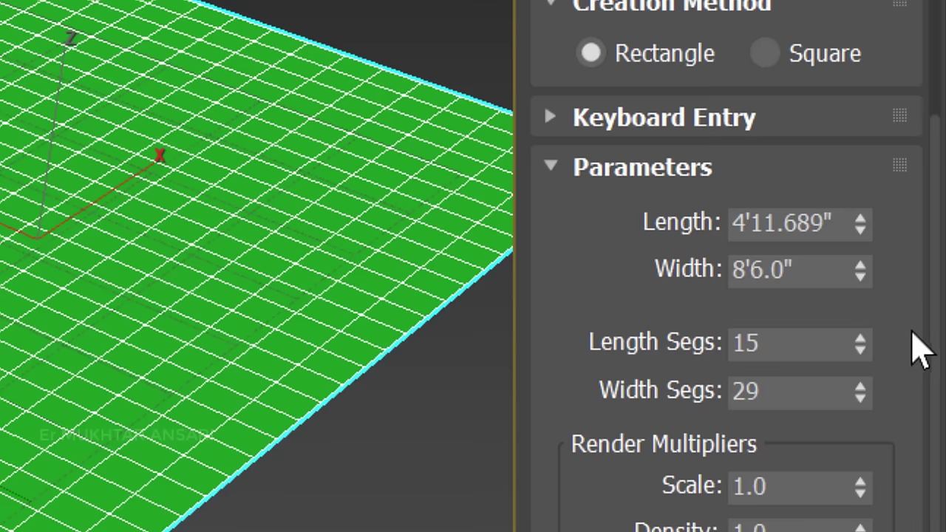
left_click_drag(939, 303, 939, 336)
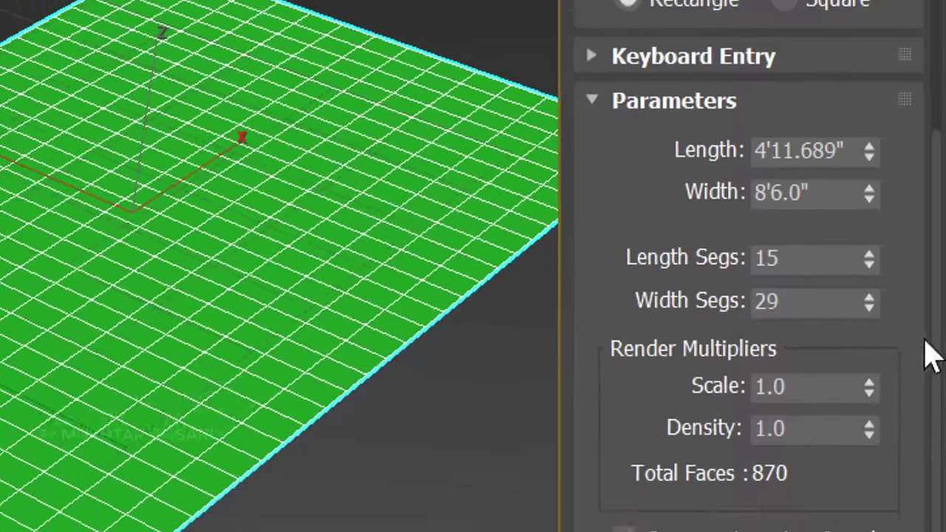
left_click_drag(933, 375, 938, 413)
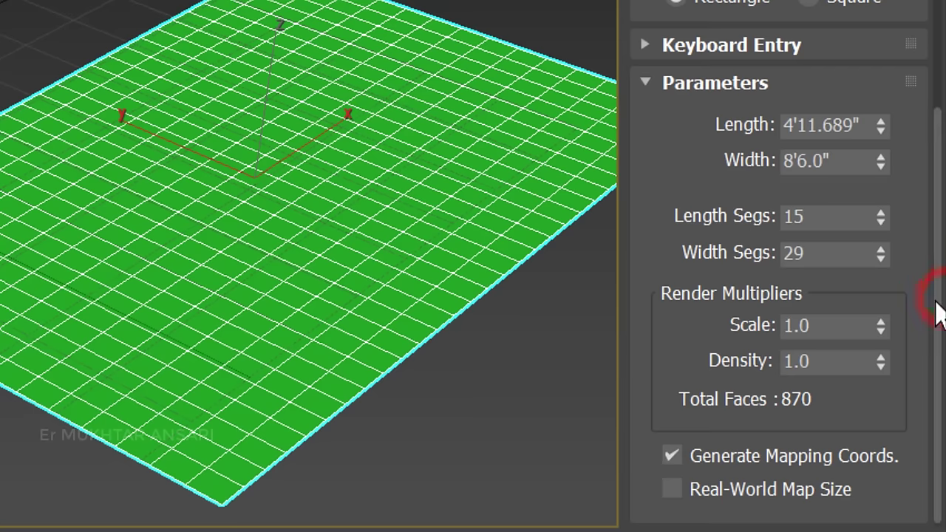
left_click_drag(935, 311, 936, 204)
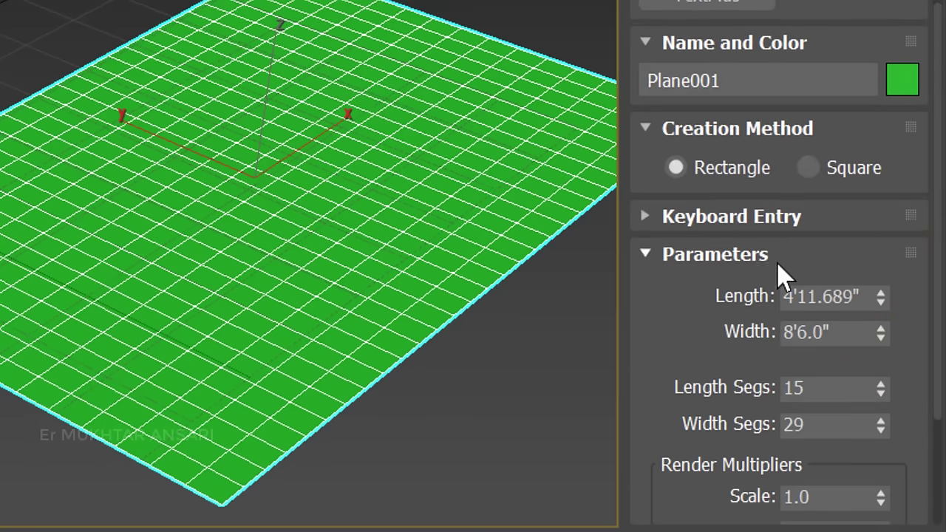
left_click(647, 255)
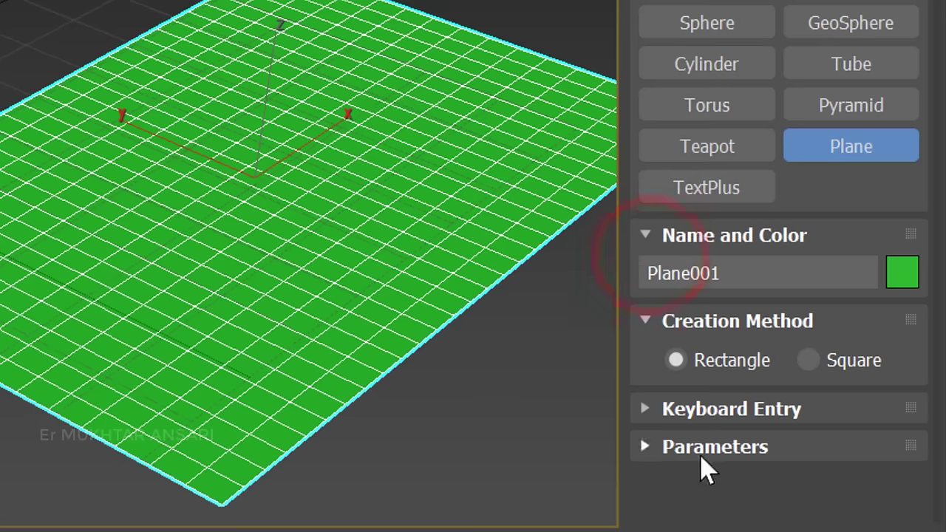
left_click(647, 321)
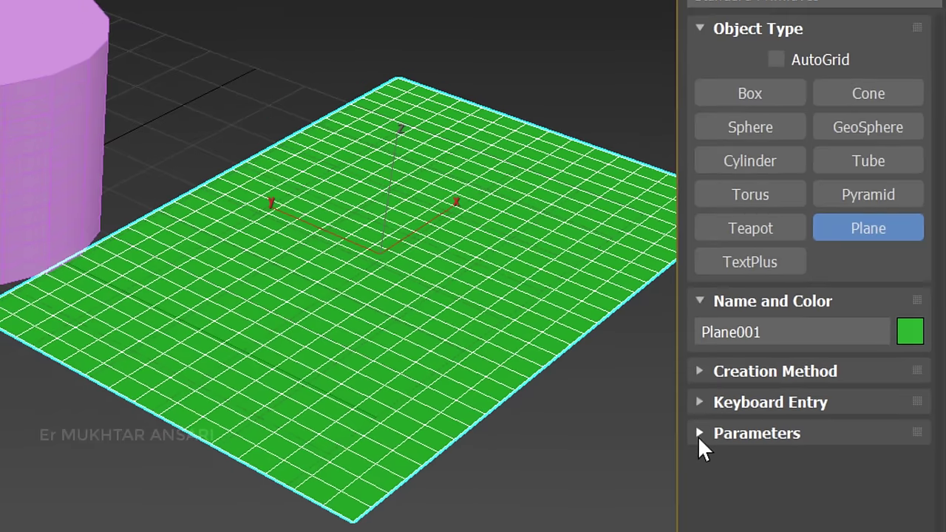
left_click(692, 429)
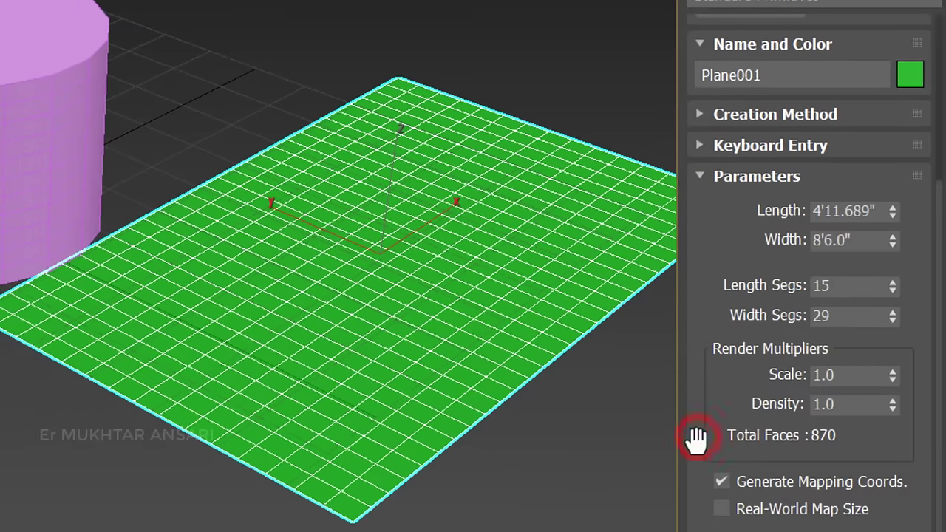
left_click(701, 143)
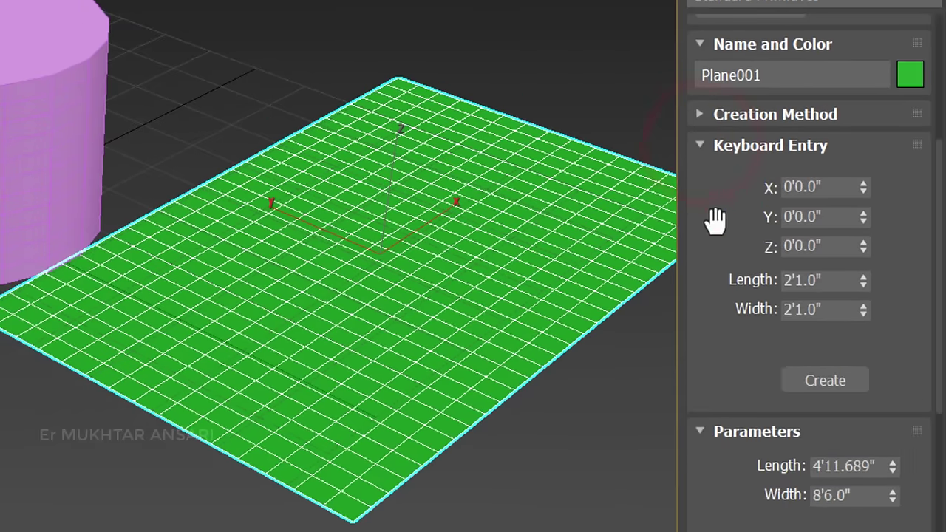
left_click(704, 144)
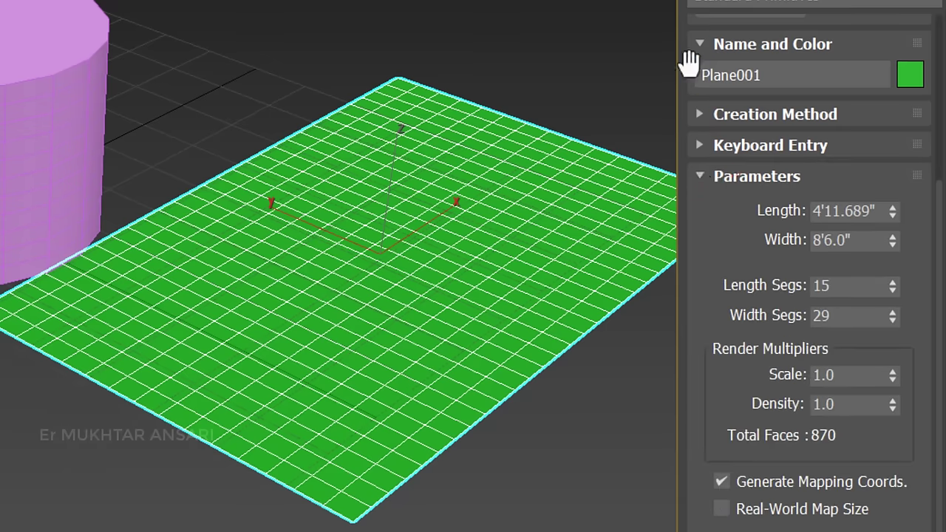
left_click(769, 75)
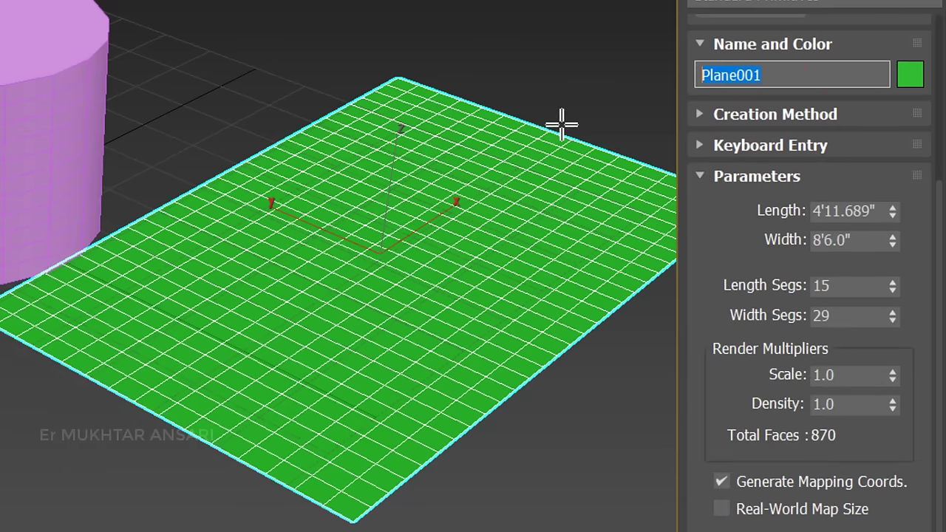
Step: Change Plane001's object colour to the teal swatch
left_click(910, 77)
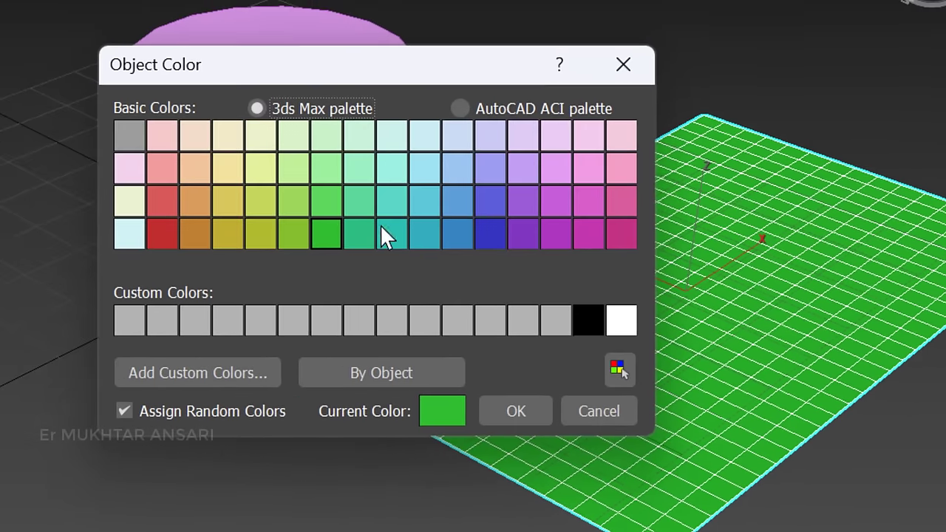
left_click(412, 234)
left_click(496, 403)
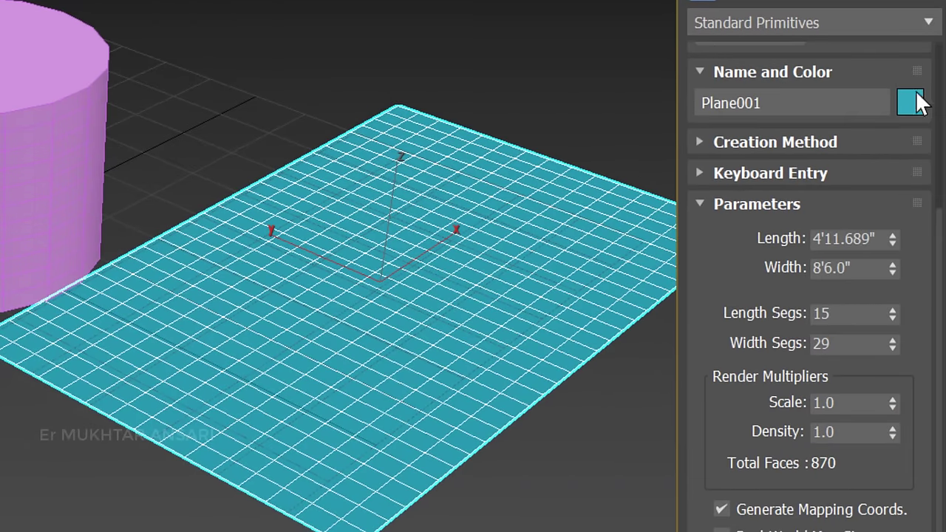
Step: Select the Plane001 name text, then exit plane creation
left_click(816, 104)
double_click(779, 103)
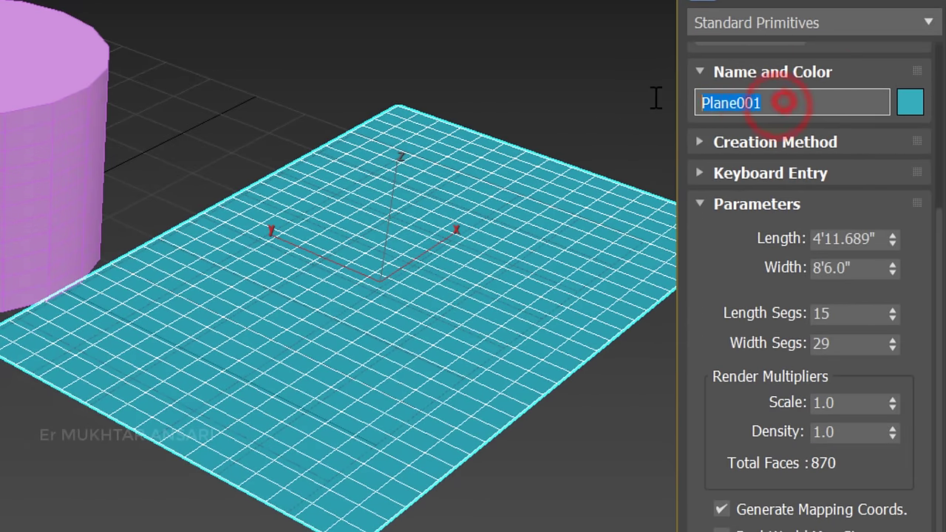
left_click(811, 98)
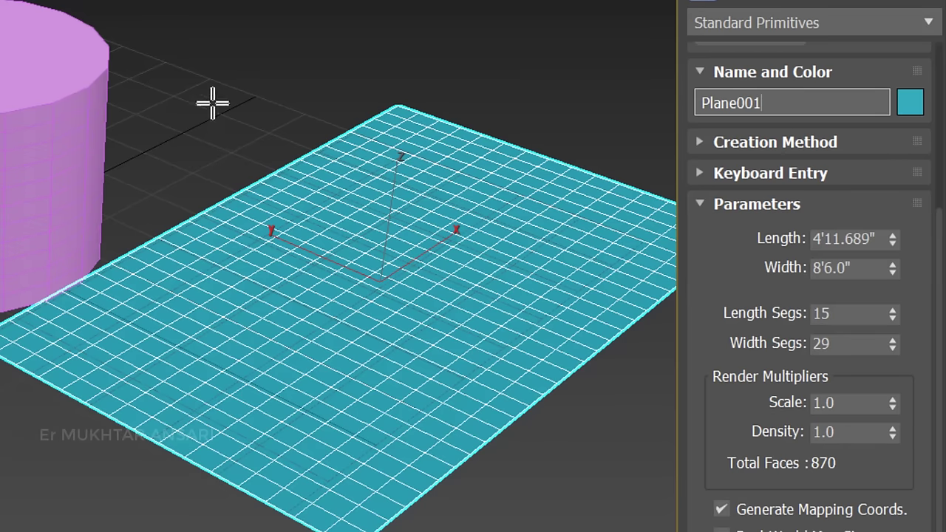
right_click(233, 67)
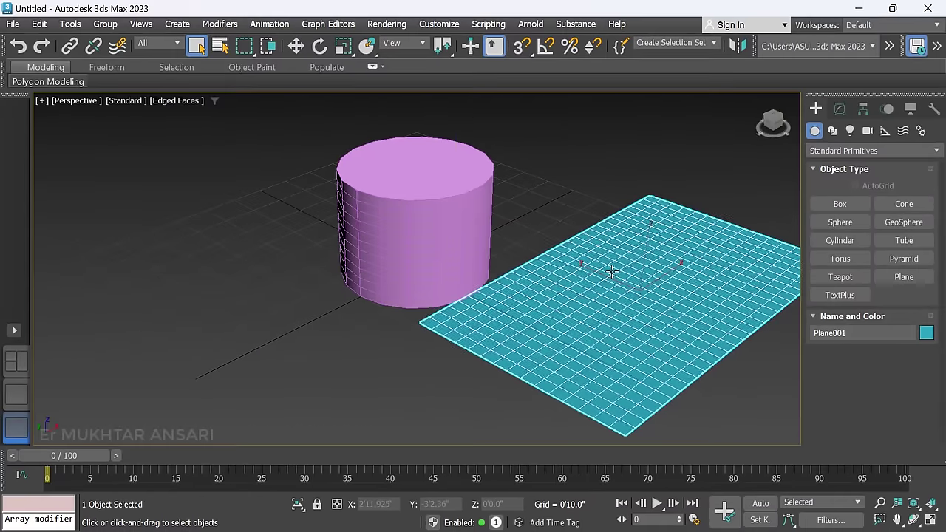
Step: Delete the teal Plane001, then select and delete the pink cylinder
key("Delete")
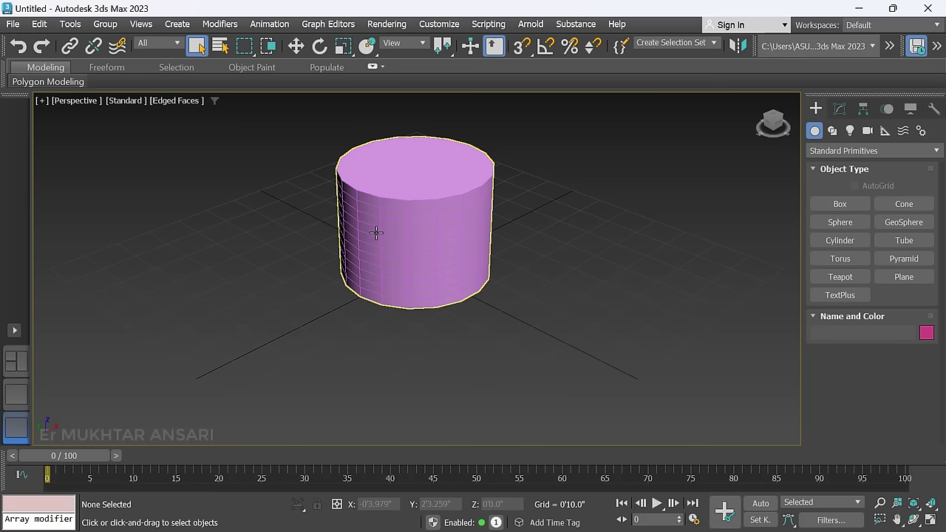
left_click(414, 214)
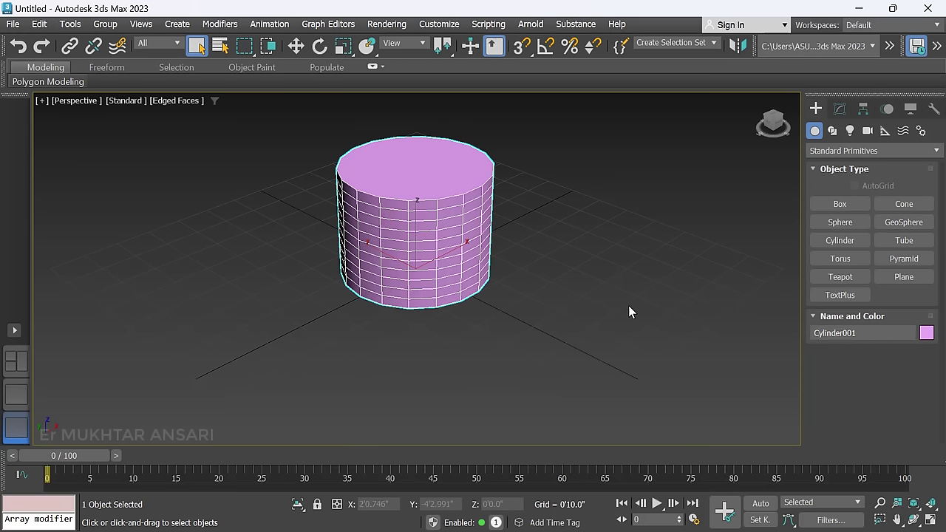
left_click(667, 340)
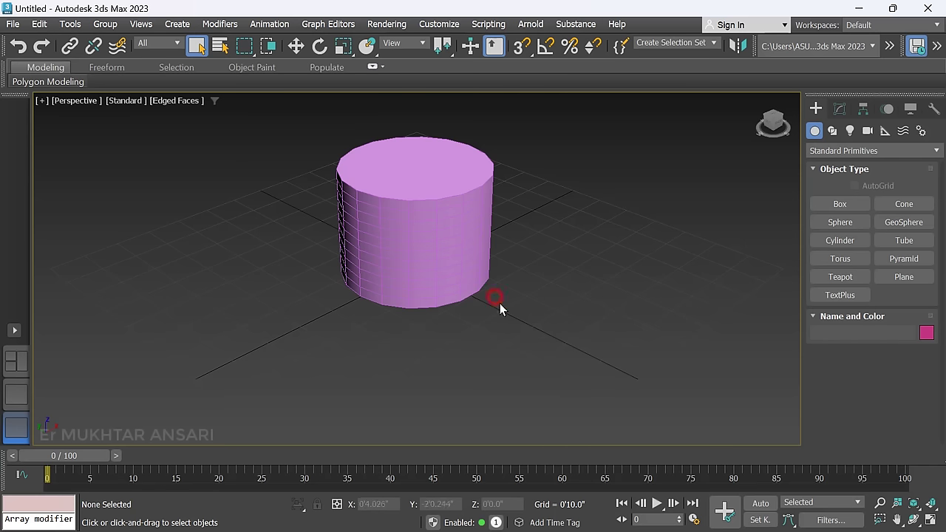
left_click(430, 237)
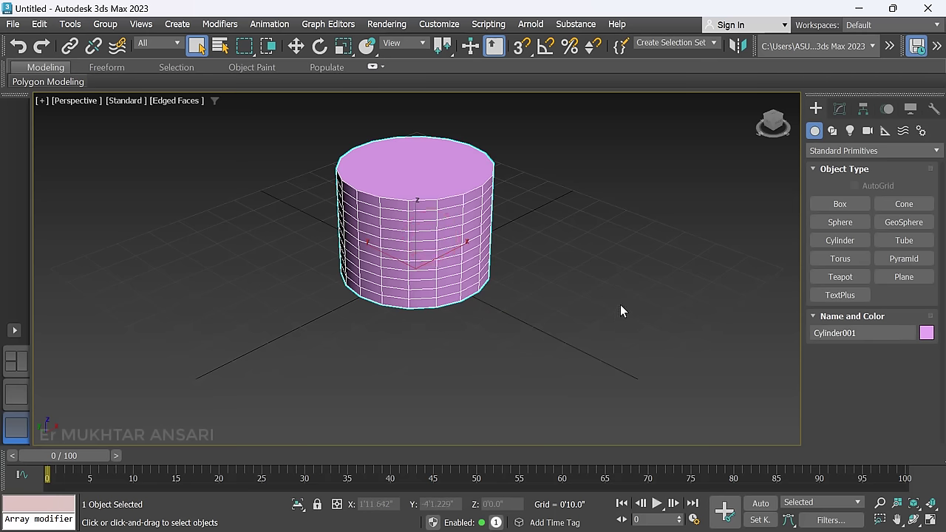
key("Delete")
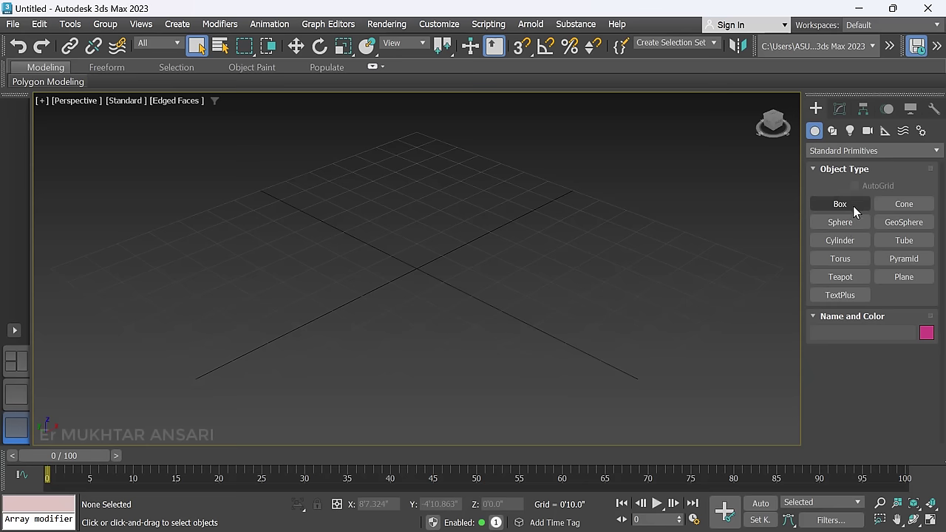
Step: Draw a cone at the grid centre in Perspective, tapering its top to a point
left_click(902, 203)
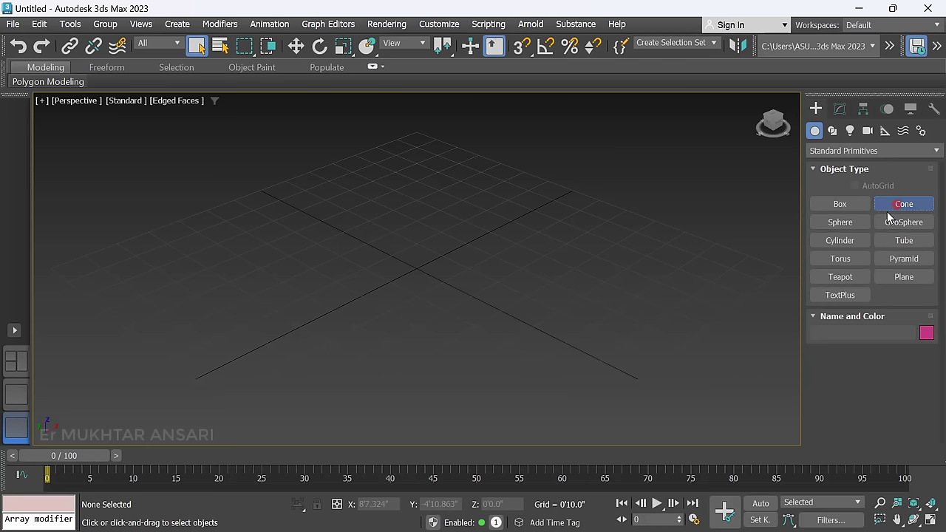
left_click_drag(419, 268, 496, 249)
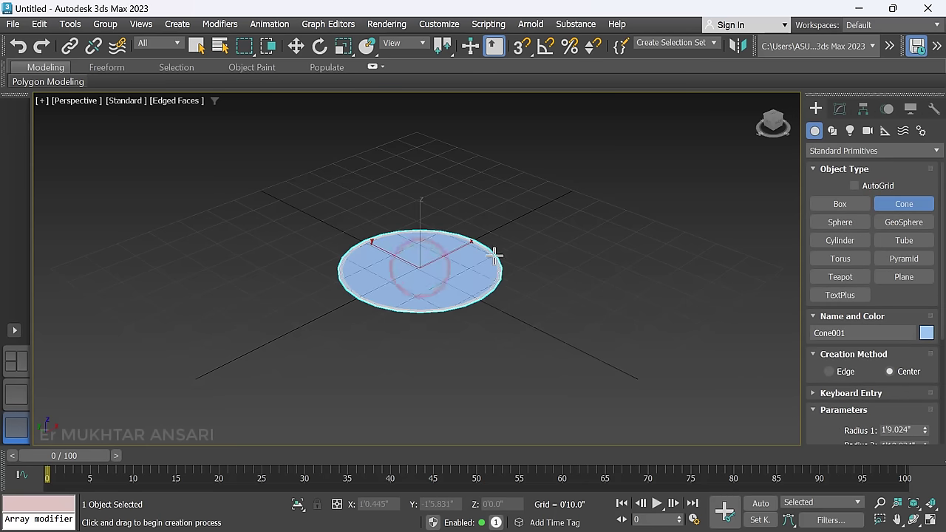
left_click(508, 137)
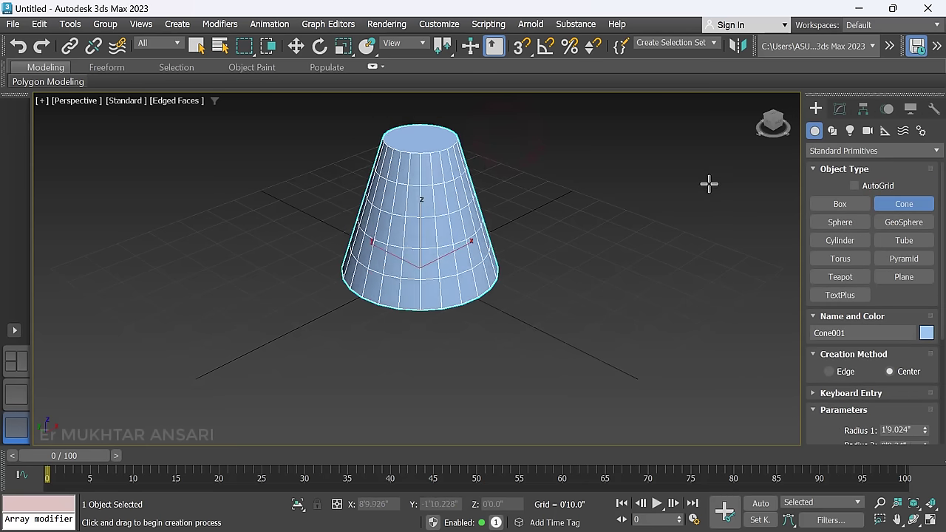
left_click(822, 213)
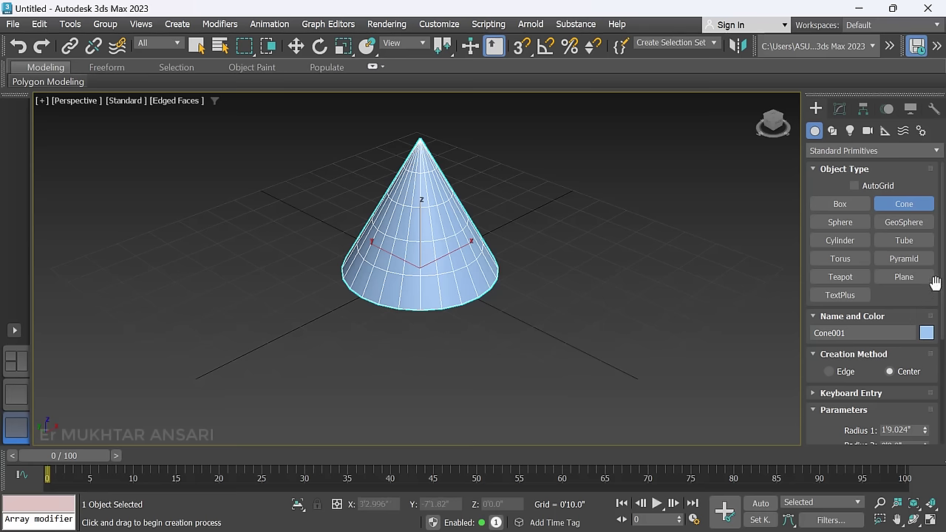
Step: Widen the cone's base to 2'6.485" with a small flat top, then finish cone creation
scroll(935, 283, "down", 5)
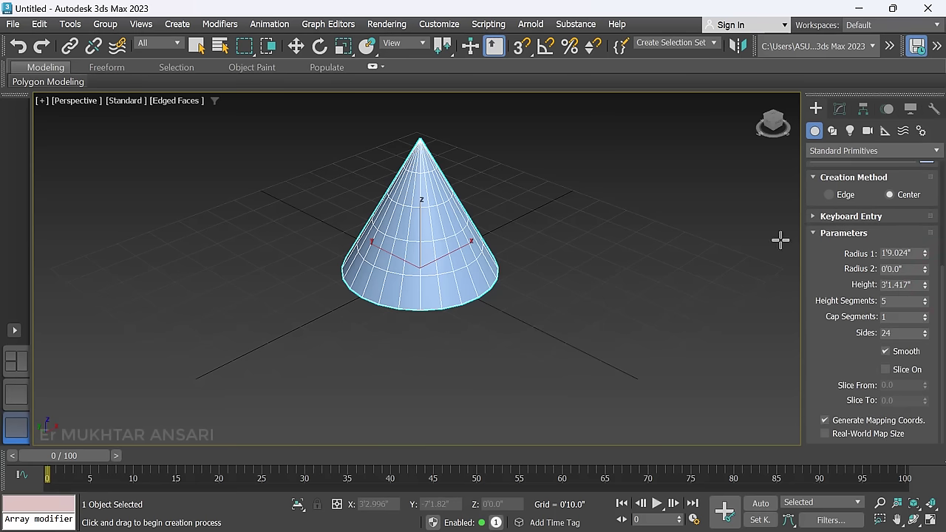
left_click_drag(924, 253, 928, 312)
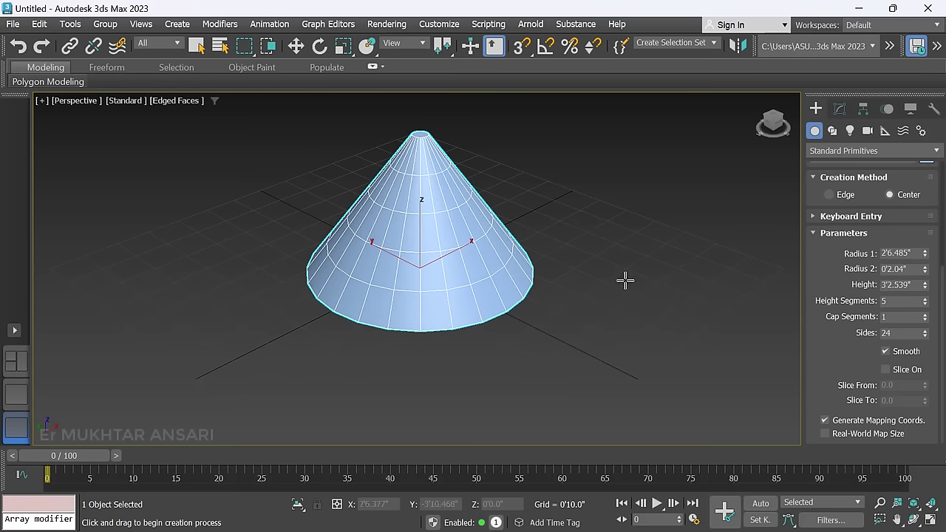
right_click(625, 219)
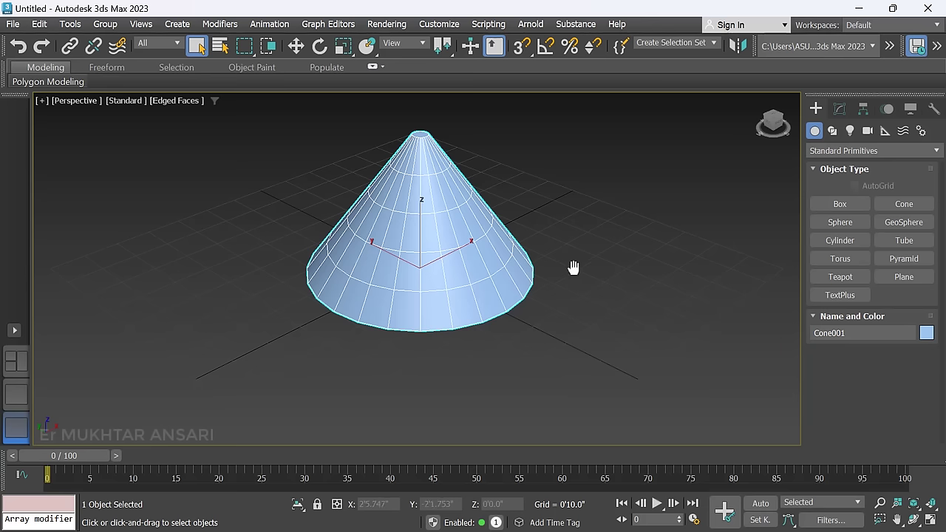
middle_click_drag(574, 267, 577, 282)
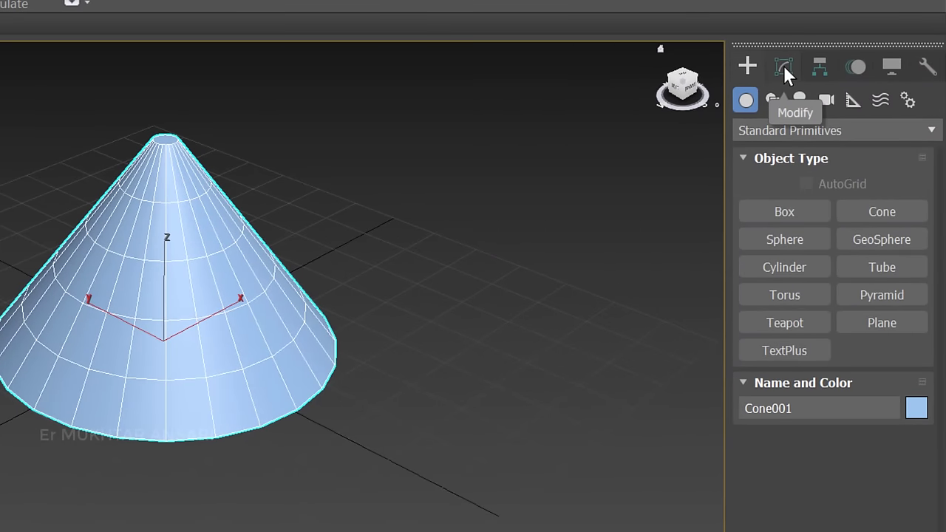
Step: Change Cone001's object colour to magenta in the Modify panel and adjust its base radius
left_click(783, 65)
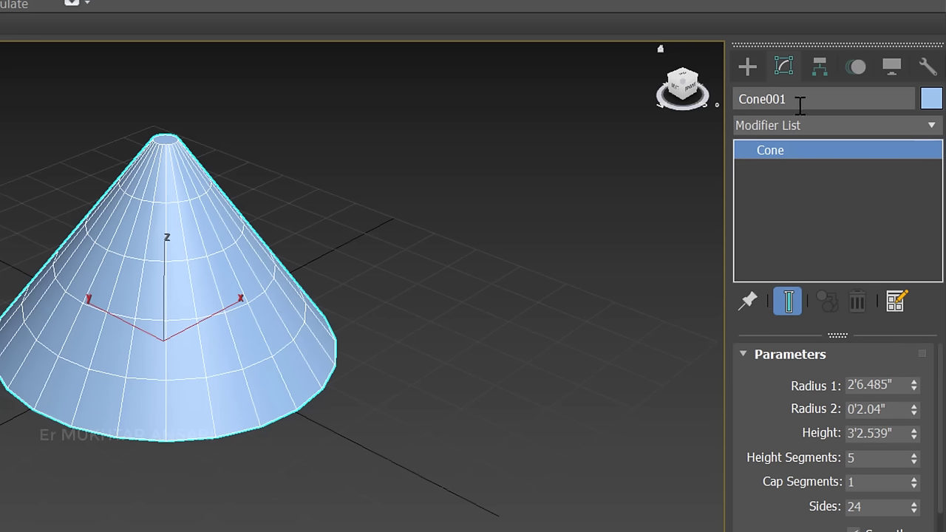
left_click(929, 102)
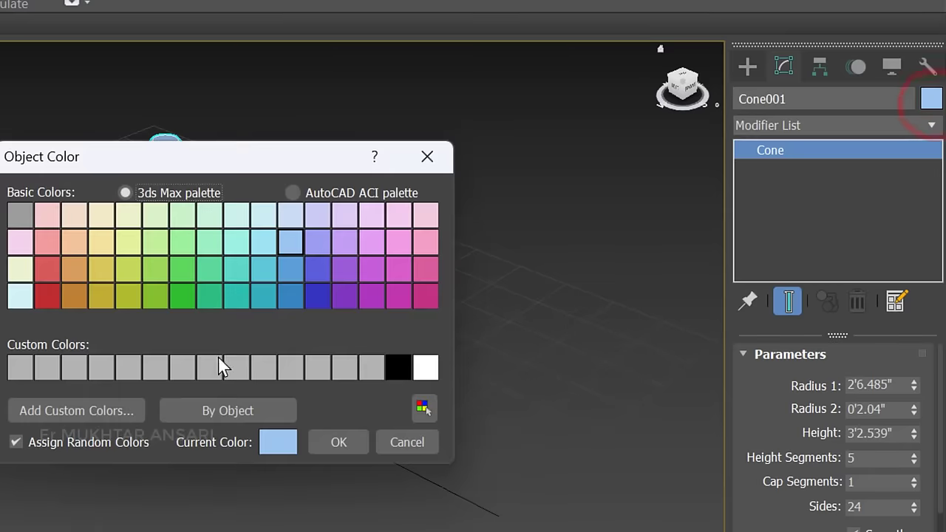
left_click(399, 303)
left_click(320, 443)
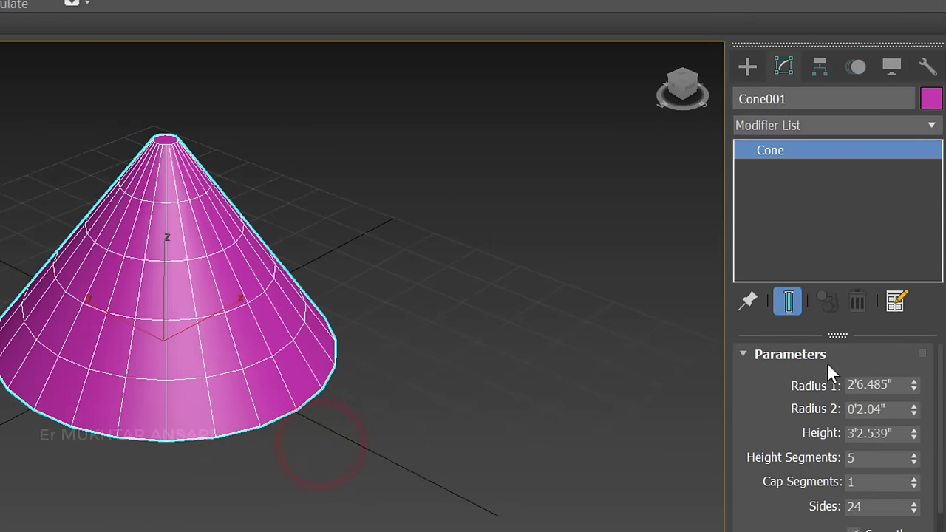
left_click_drag(914, 385, 916, 369)
Step: Narrow the cone's base and widen its top, toggling Smooth off to reveal the facets
mouse_move(916, 277)
left_mouse_down()
mouse_move(914, 318)
mouse_move(920, 173)
mouse_move(922, 317)
mouse_move(911, 292)
left_mouse_up()
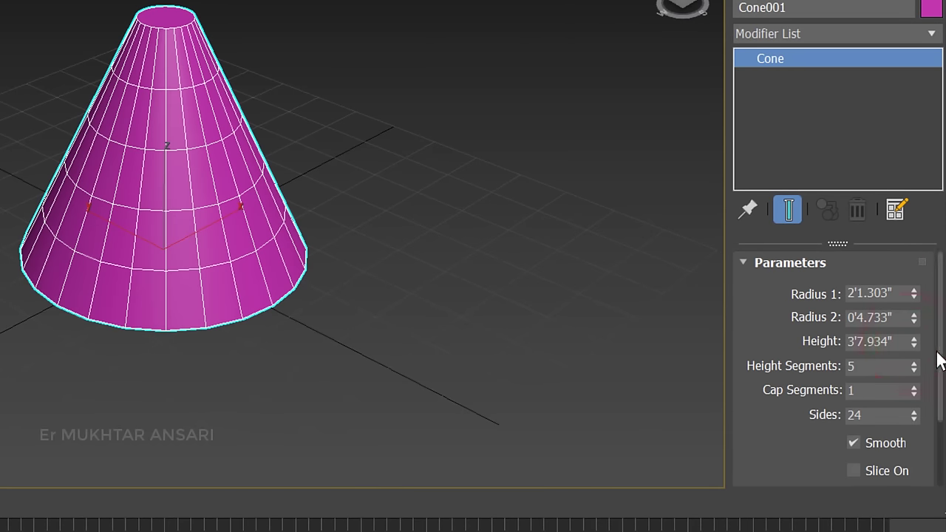
left_click_drag(938, 345, 938, 410)
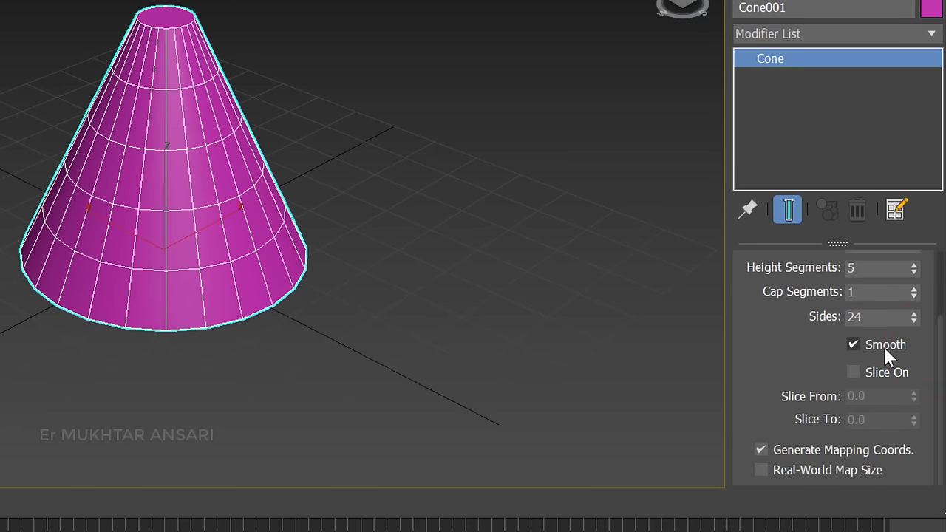
left_click(883, 347)
left_click(883, 347)
left_click(883, 347)
left_click(883, 347)
scroll(182, 118, "up", 3)
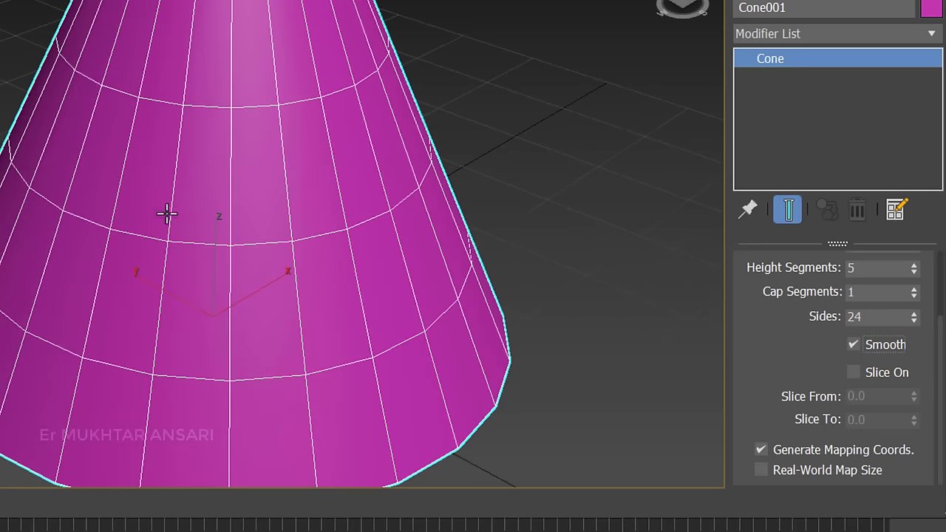
scroll(309, 174, "down", 2)
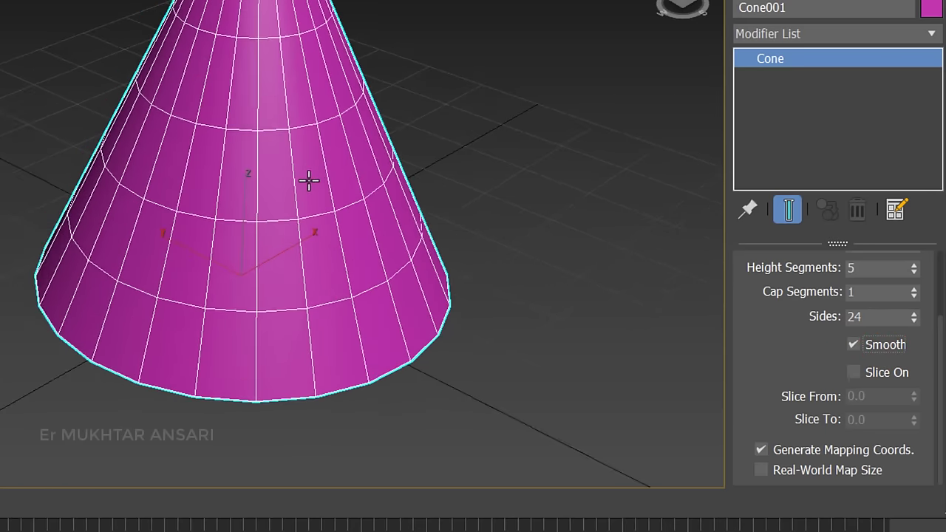
left_click(877, 341)
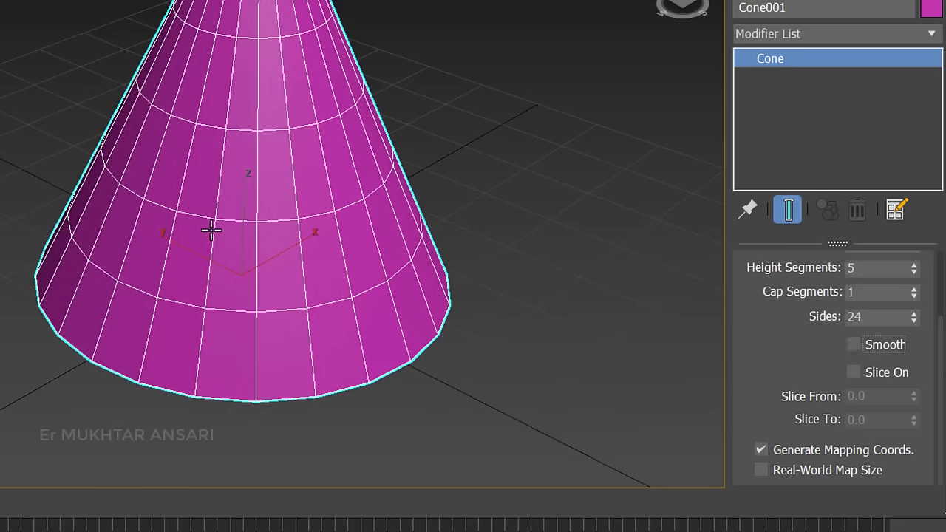
scroll(222, 229, "up", 2)
middle_click_drag(247, 232, 232, 227)
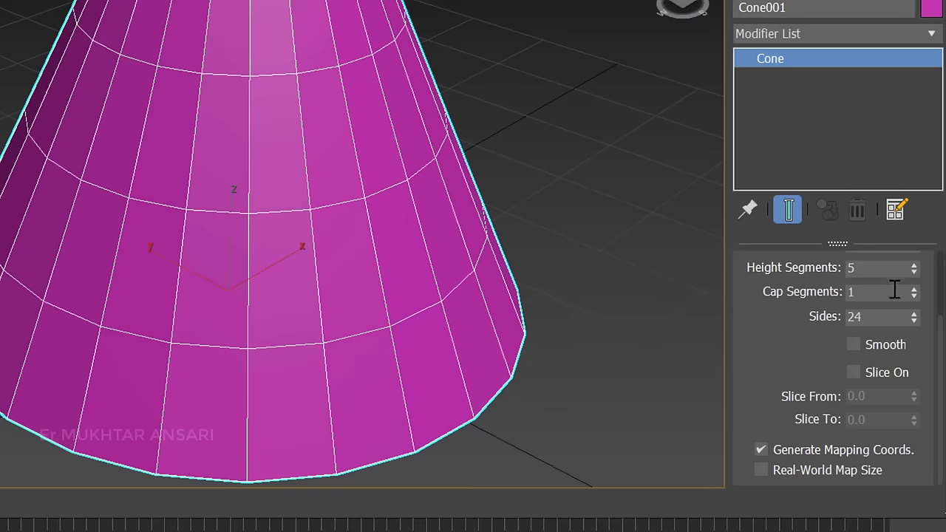
Step: Reduce the cone from 24 to 12 sides
left_click(913, 321)
left_click(914, 321)
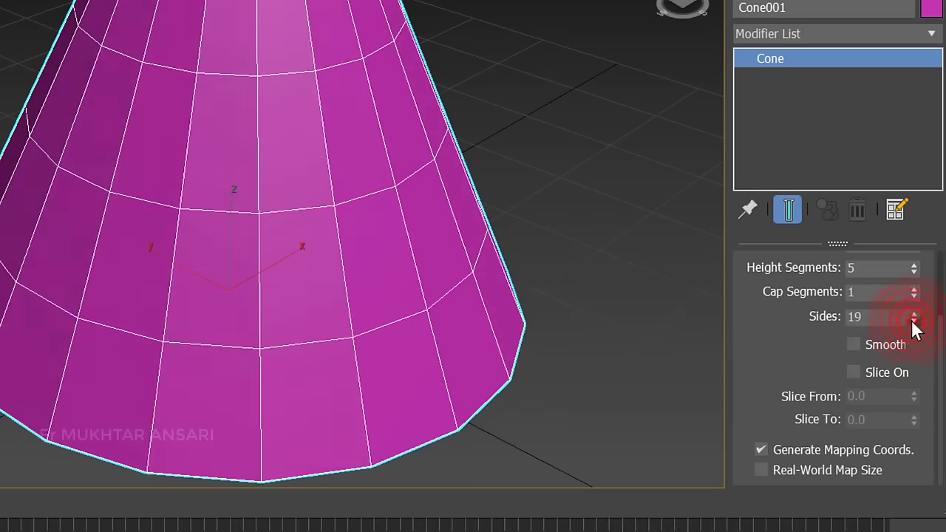
left_click(913, 320)
left_click(913, 320)
left_click(914, 320)
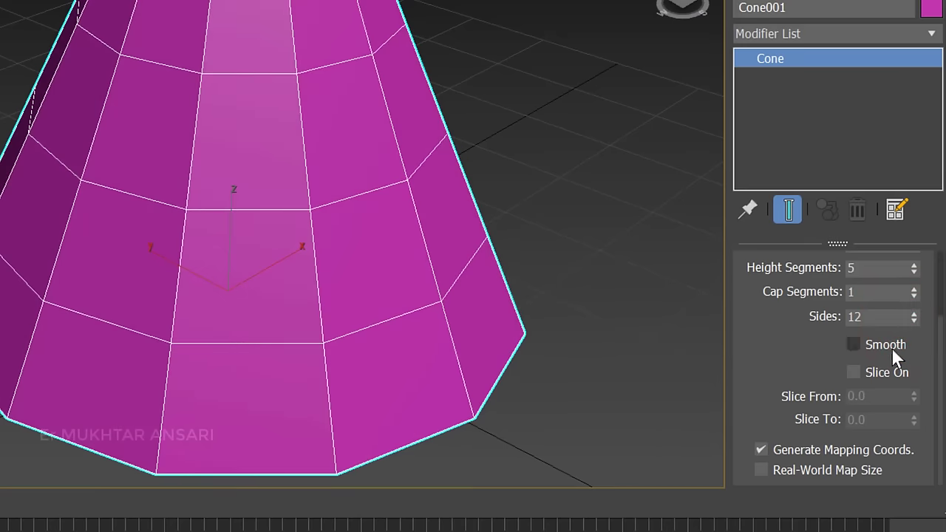
Step: Toggle Smooth to compare faceted and smooth shading on the 12-sided cone, leaving it on
left_click(890, 347)
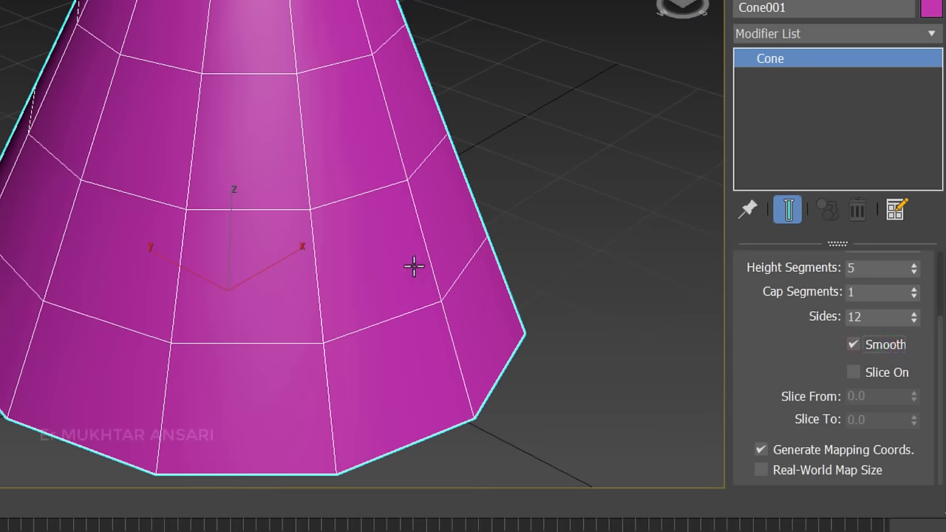
left_click(894, 345)
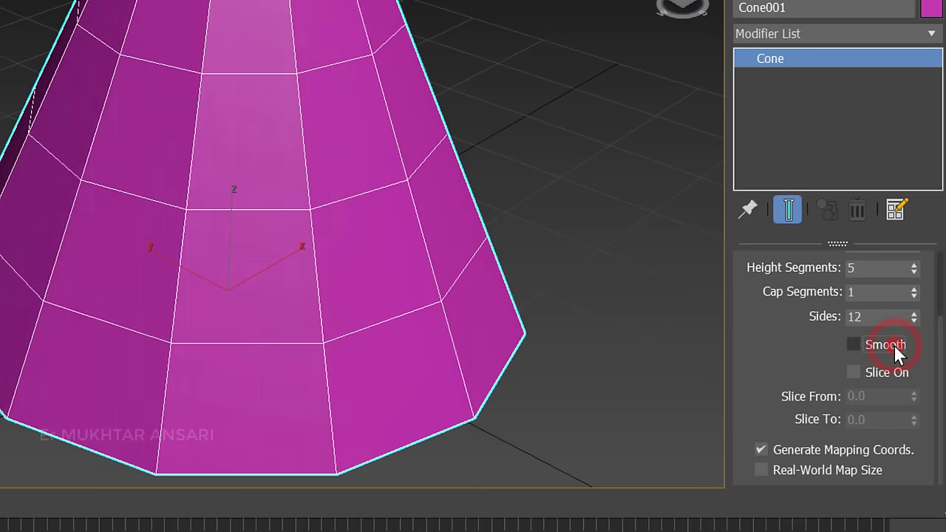
left_click(893, 345)
left_click(893, 344)
left_click(893, 345)
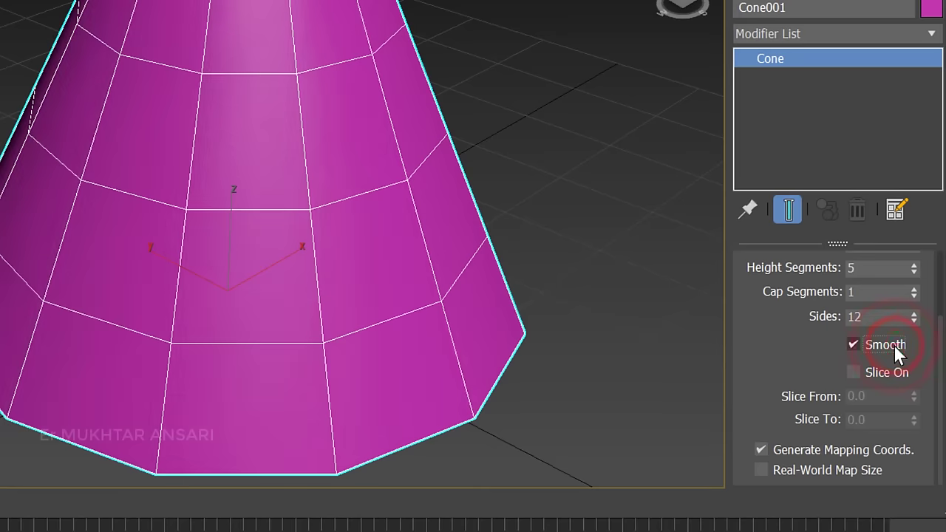
left_click(893, 345)
left_click(893, 344)
left_click(892, 346)
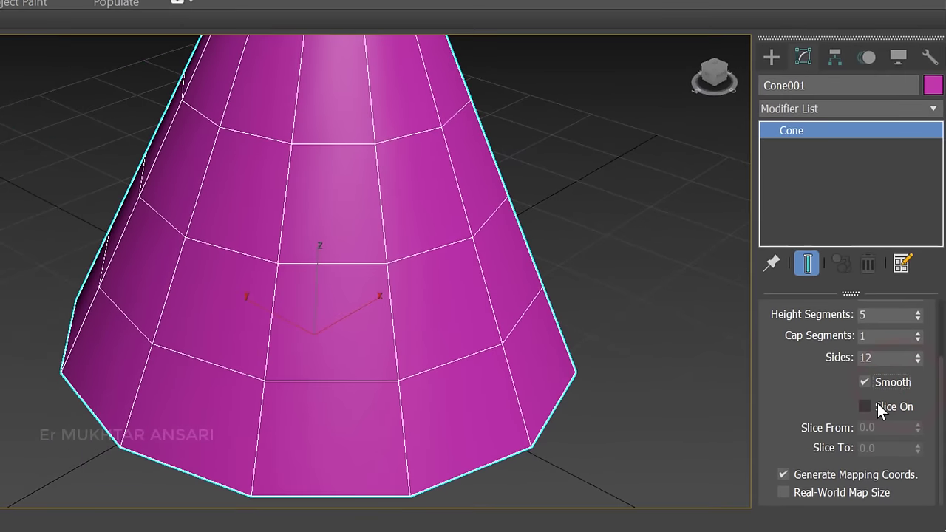
left_click(866, 392)
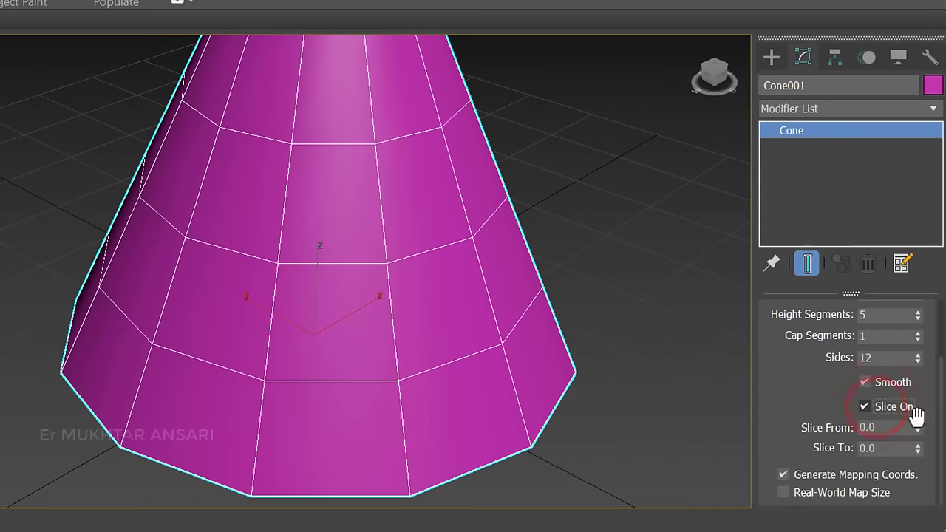
left_click_drag(917, 427, 865, 152)
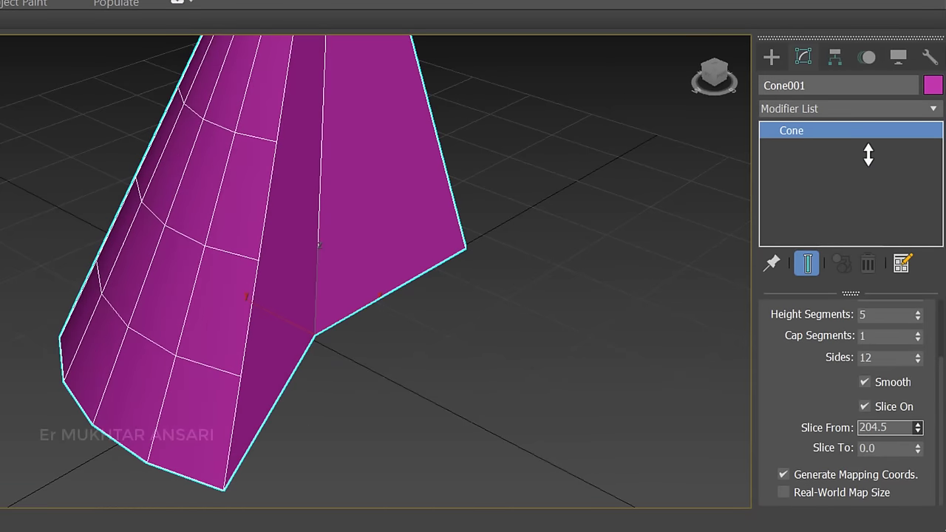
left_click_drag(917, 447, 910, 419)
left_click(903, 408)
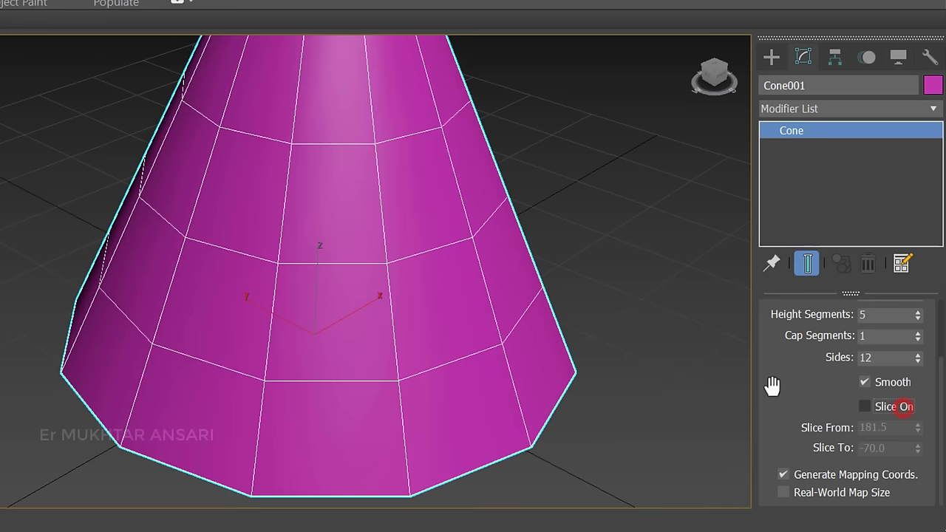
scroll(561, 296, "down", 5)
right_click(524, 127)
left_click(524, 127)
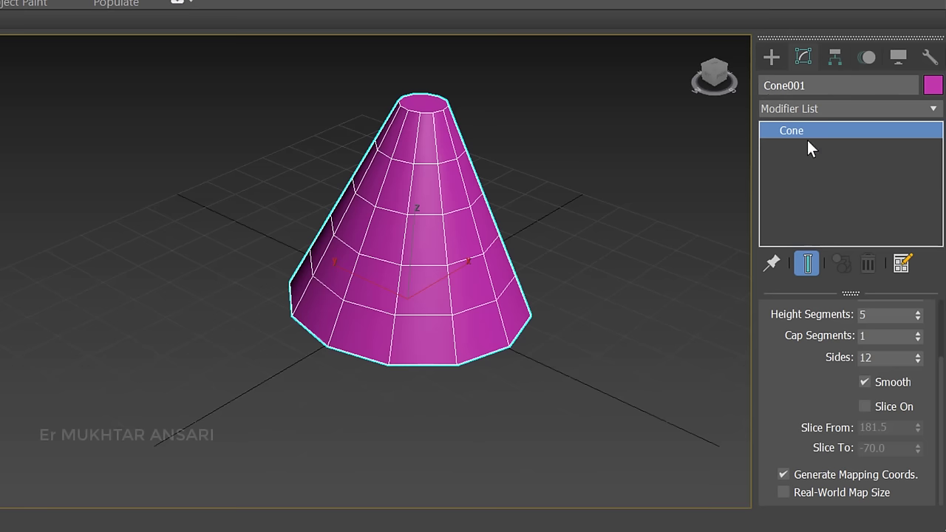
Step: Frame the magenta cone with zoom extents (Z), then delete Cone001
left_click(773, 61)
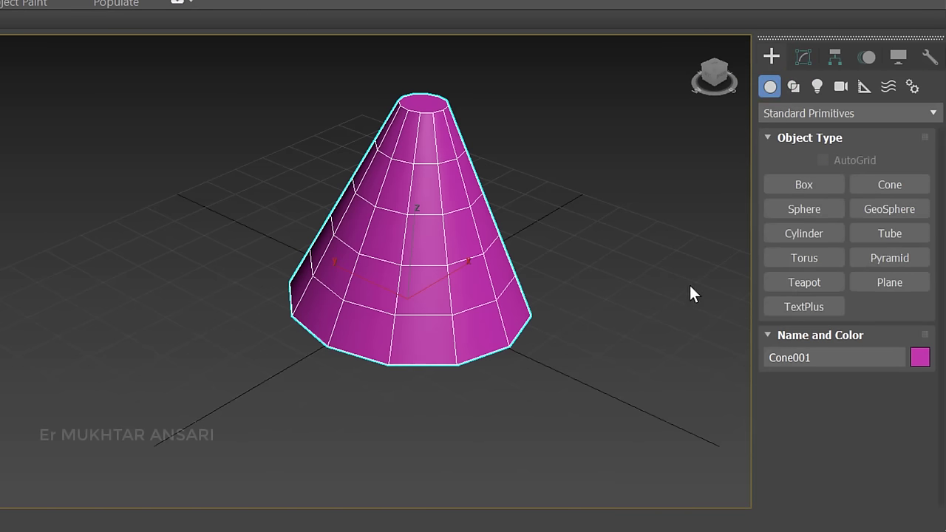
middle_click_drag(653, 353, 642, 334)
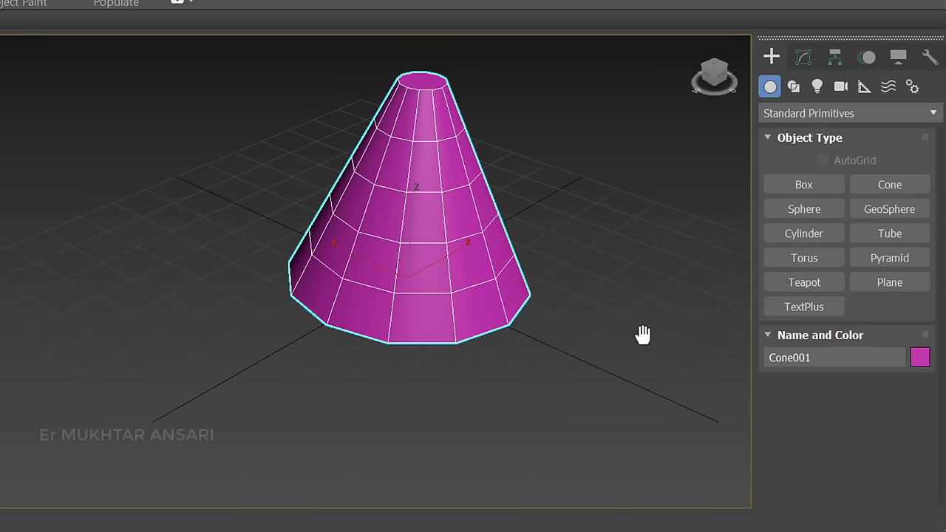
middle_click_drag(508, 356, 482, 313)
scroll(345, 291, "down", 5)
middle_click_drag(279, 359, 326, 289)
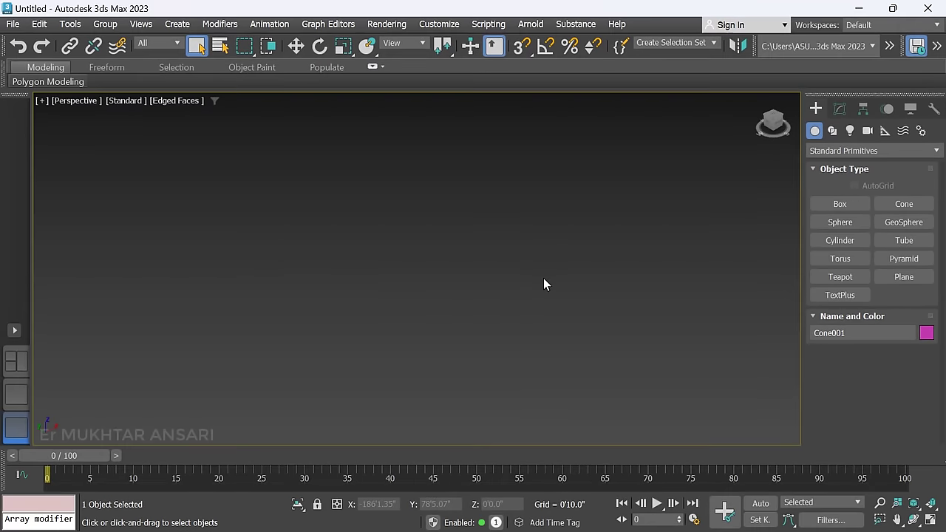
key("z")
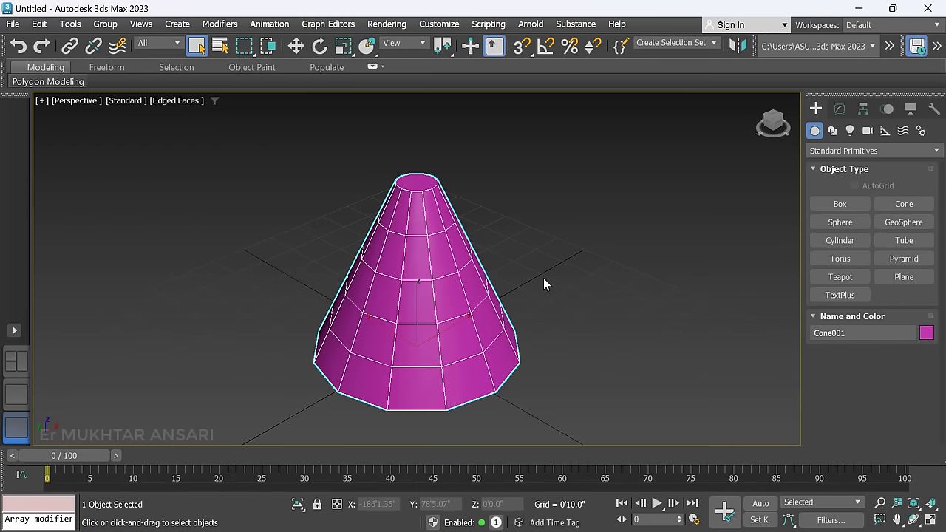
scroll(547, 222, "down", 5)
middle_click_drag(549, 213, 715, 246)
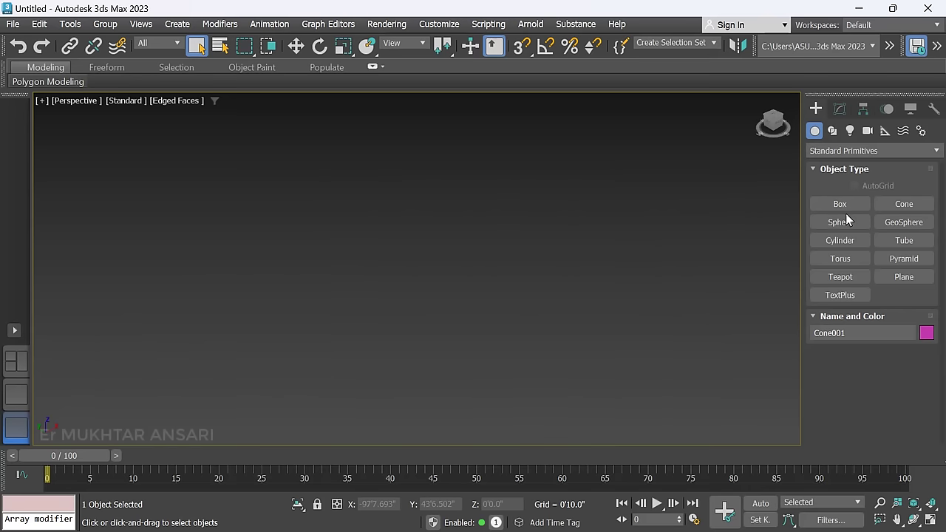
key("z")
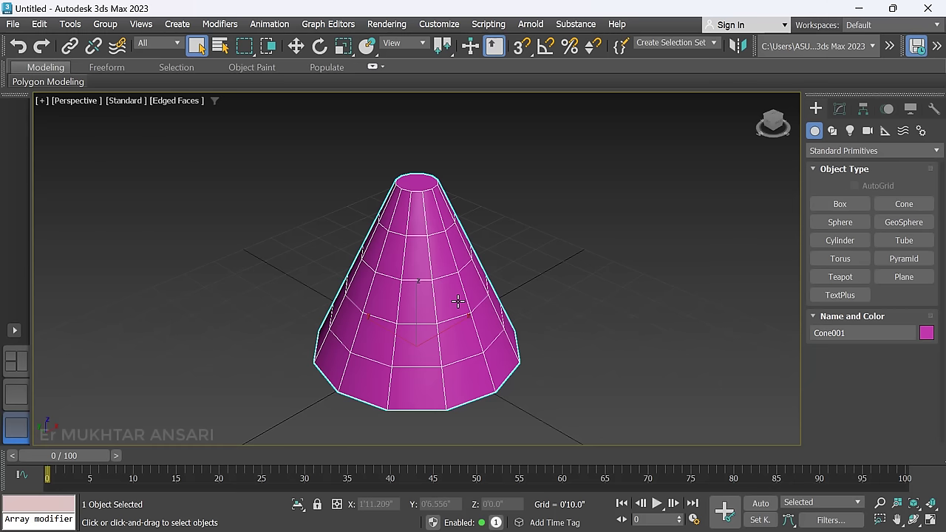
key("Delete")
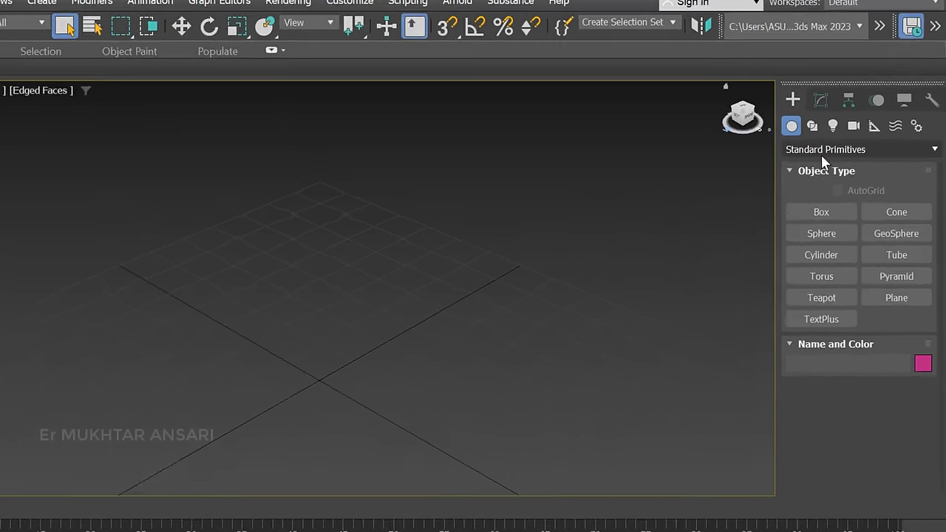
Step: Switch to Extended Primitives and try its object types: OilTank, Capsule, C-Ext, ChamferCyl, Gengon, Spindle
left_click(809, 151)
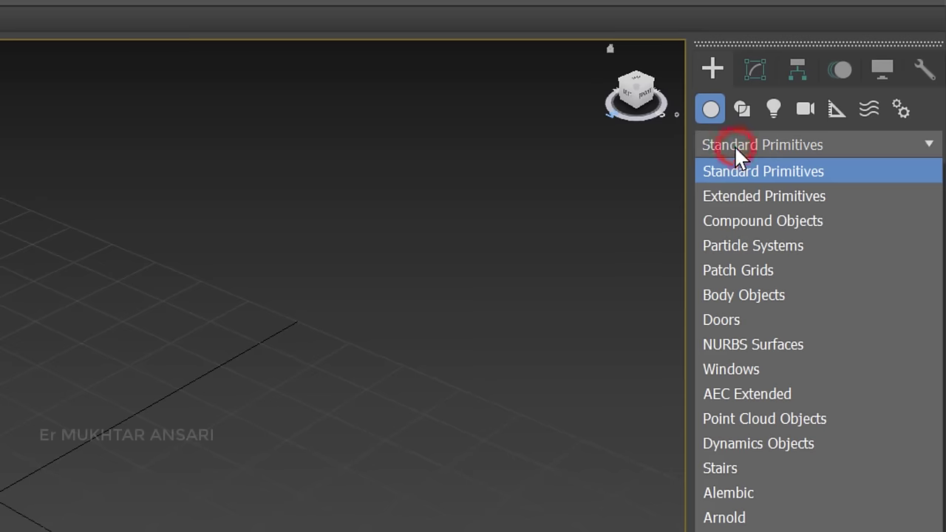
left_click(792, 194)
left_click(785, 296)
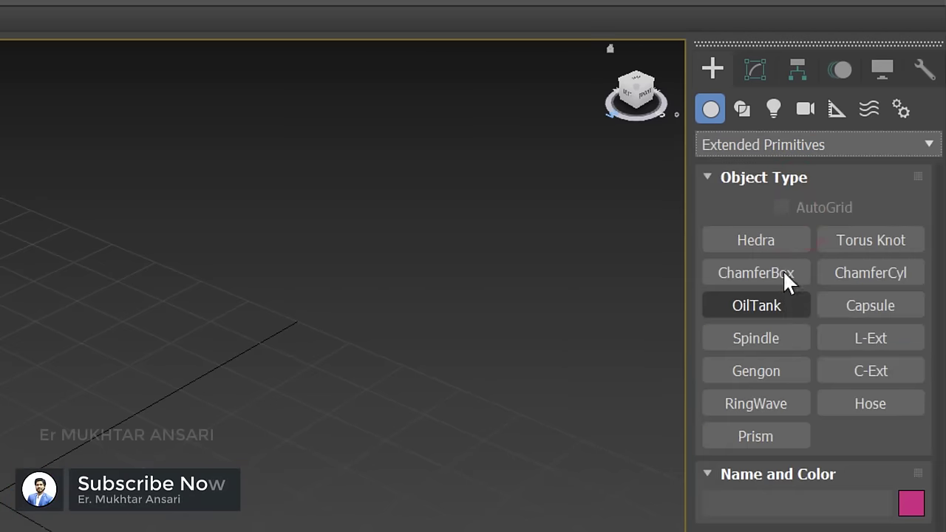
left_click(864, 305)
left_click(854, 369)
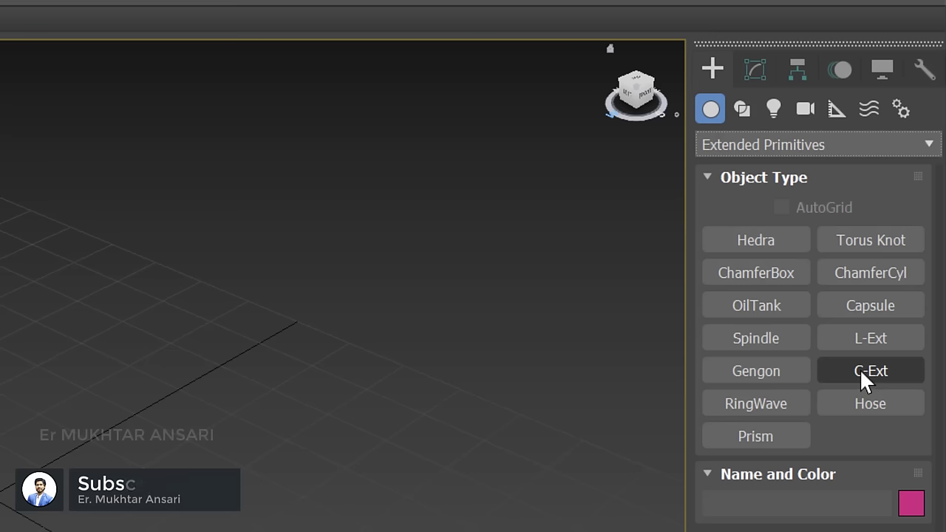
left_click(871, 273)
left_click(756, 305)
left_click(755, 371)
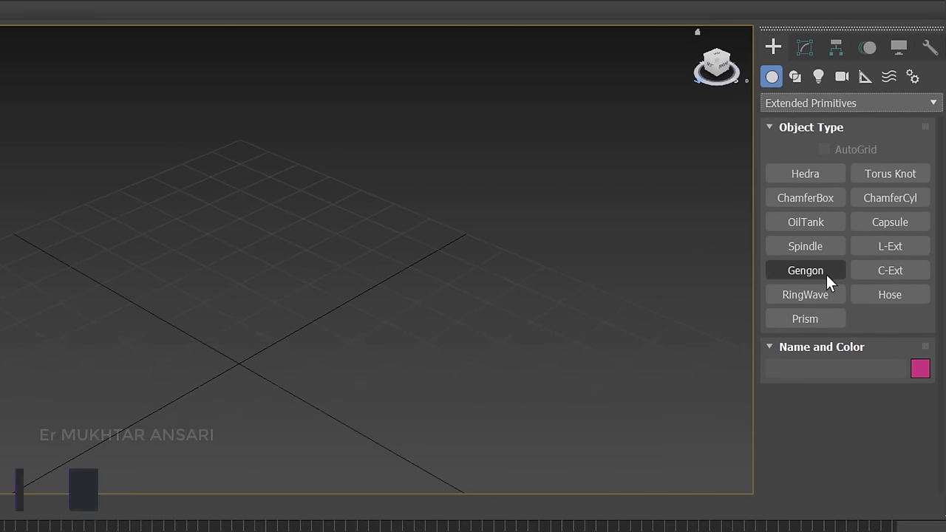
left_click(864, 222)
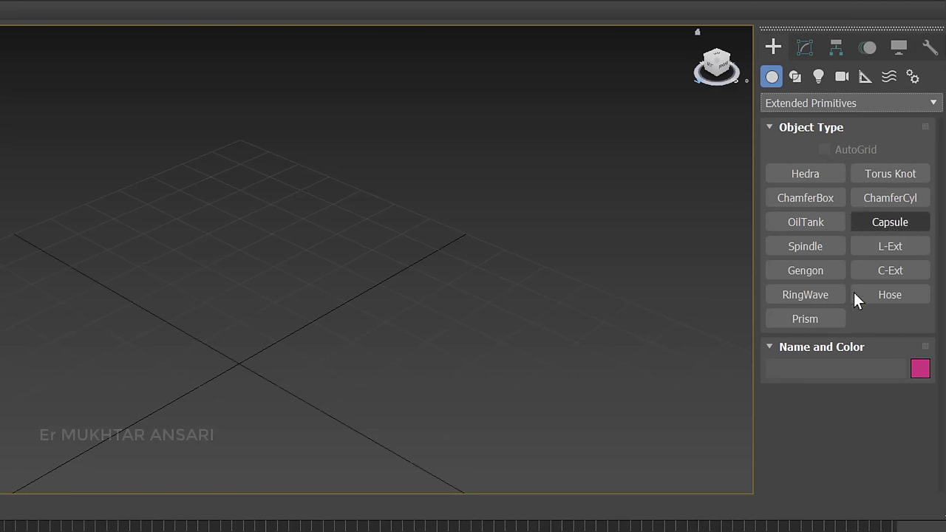
left_click(811, 245)
Step: Create a purple Tetra-family Hedra001 on the grid
left_click(808, 176)
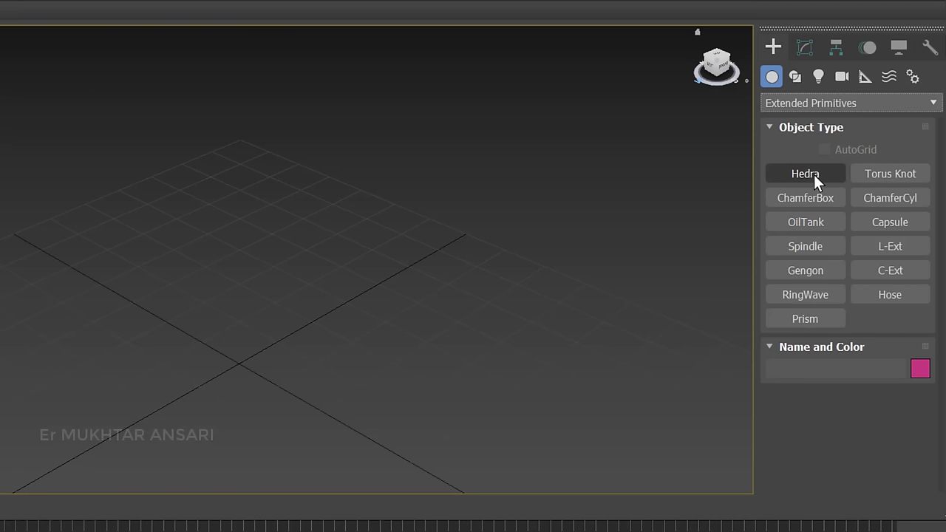
left_click_drag(239, 359, 347, 372)
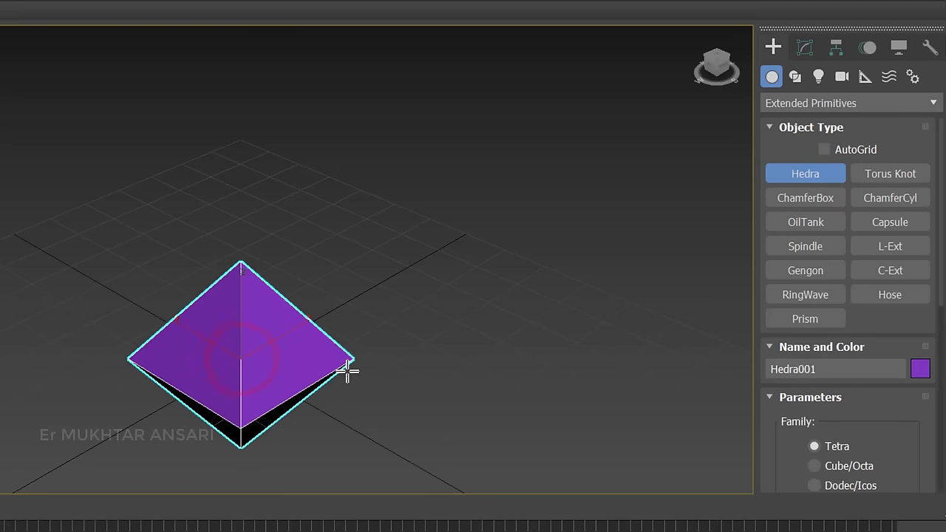
middle_click_drag(348, 372, 334, 251)
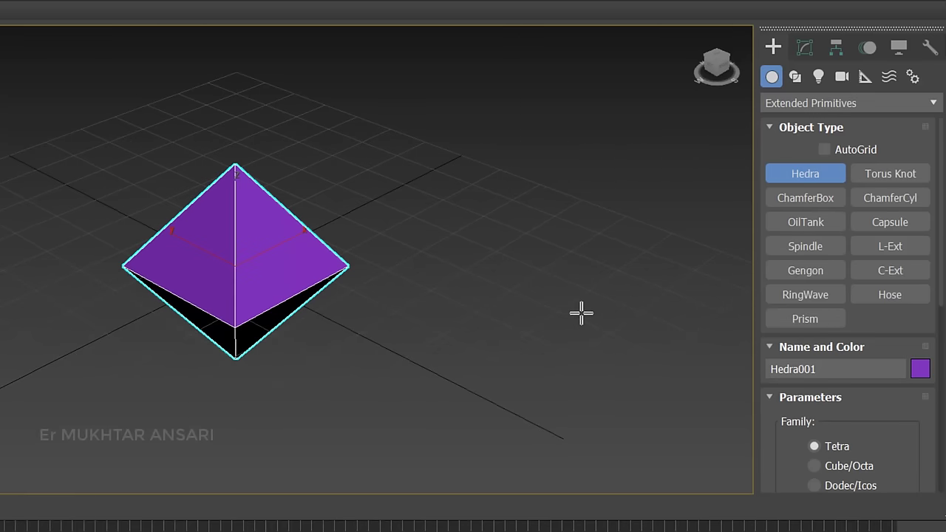
Step: Create a blue ChamferBox001 with rounded edges beside the tetrahedron
left_click(788, 200)
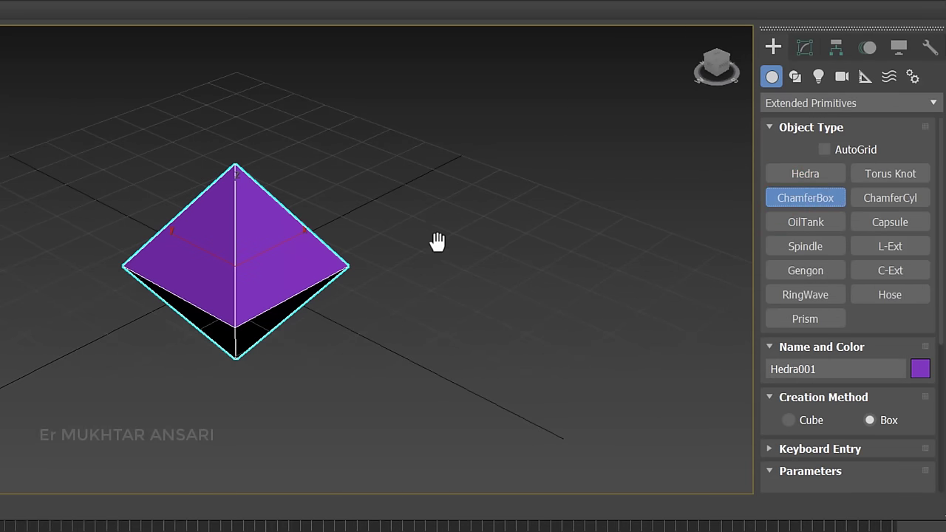
middle_click_drag(437, 242, 382, 264)
left_click_drag(406, 232, 661, 229)
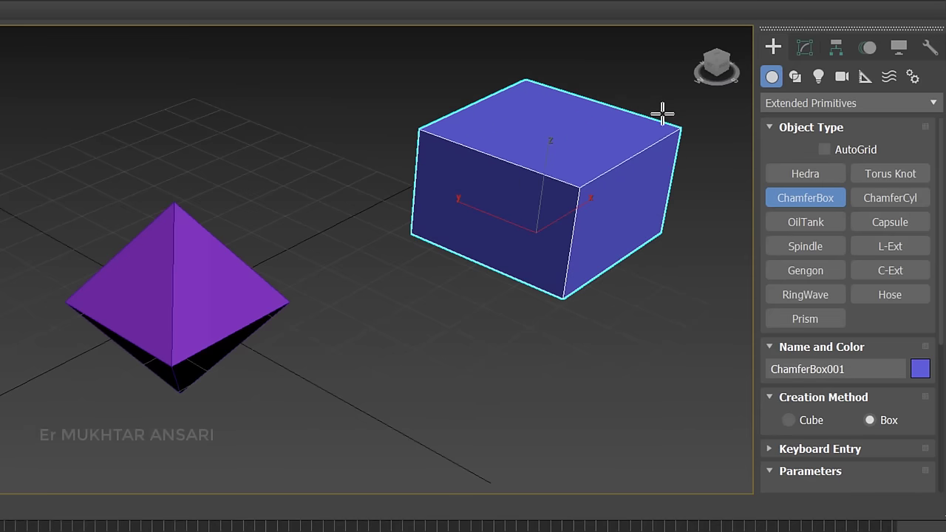
left_click(662, 111)
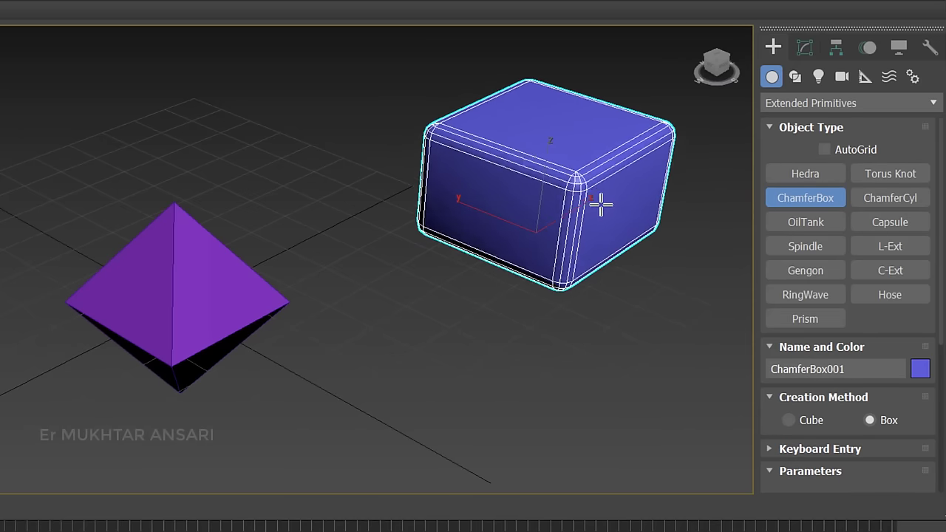
left_click(597, 195)
Step: Inspect the rounded corner, then create a second, green ChamferBox002 with filleted edges
scroll(605, 201, "up", 5)
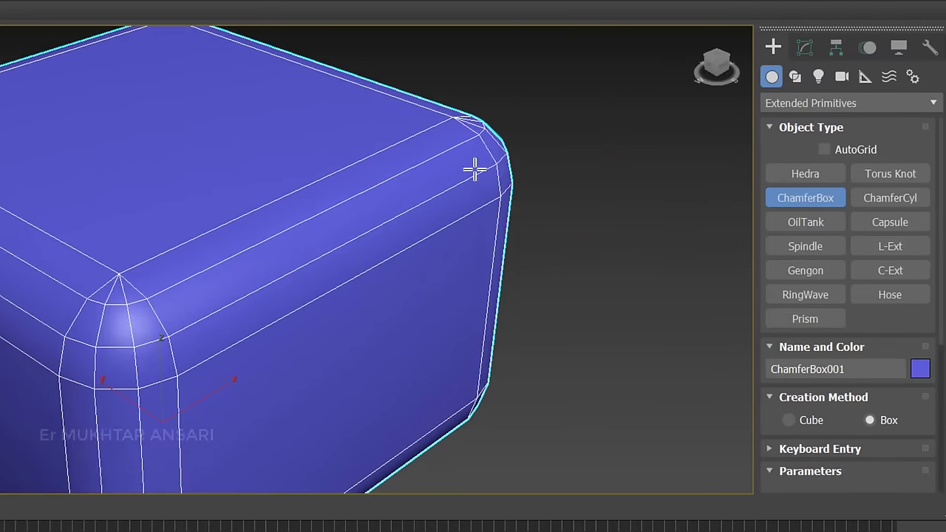
scroll(475, 169, "down", 4)
middle_click_drag(475, 169, 190, 169)
left_click_drag(349, 174, 625, 186)
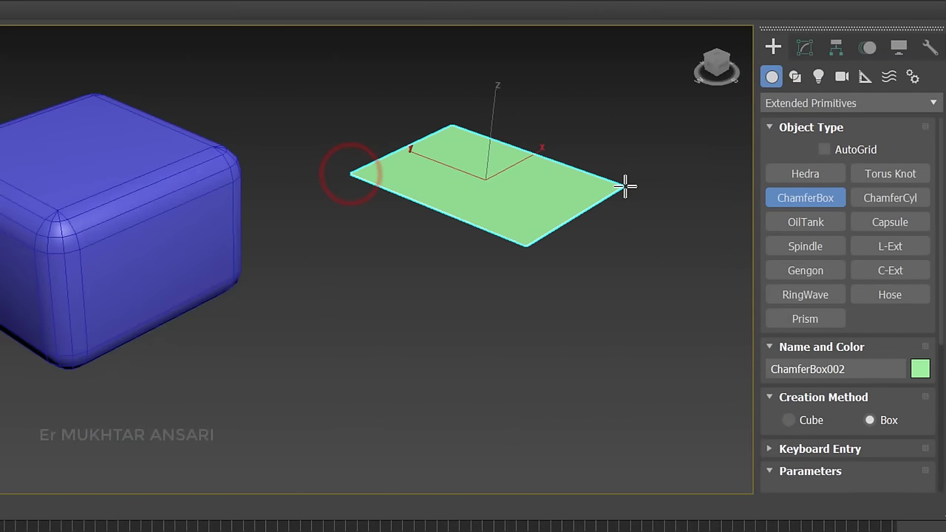
left_click(618, 84)
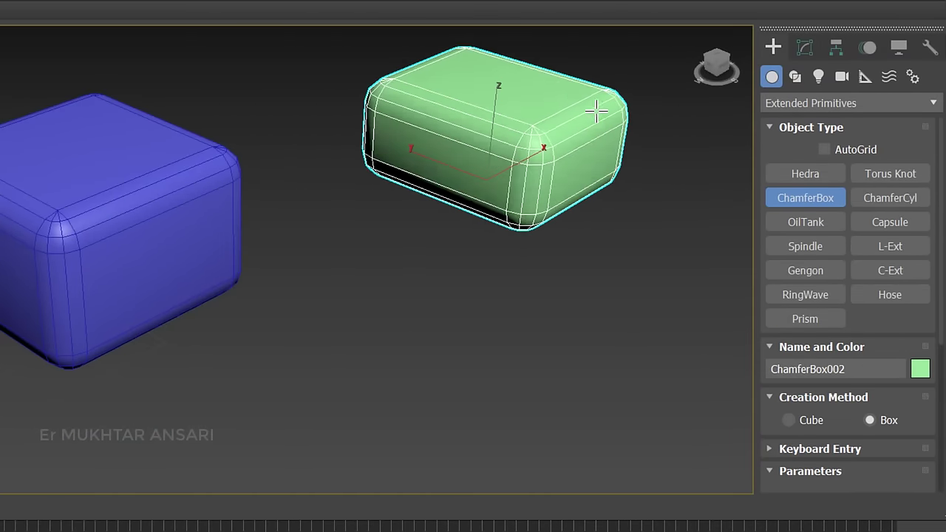
left_click(585, 111)
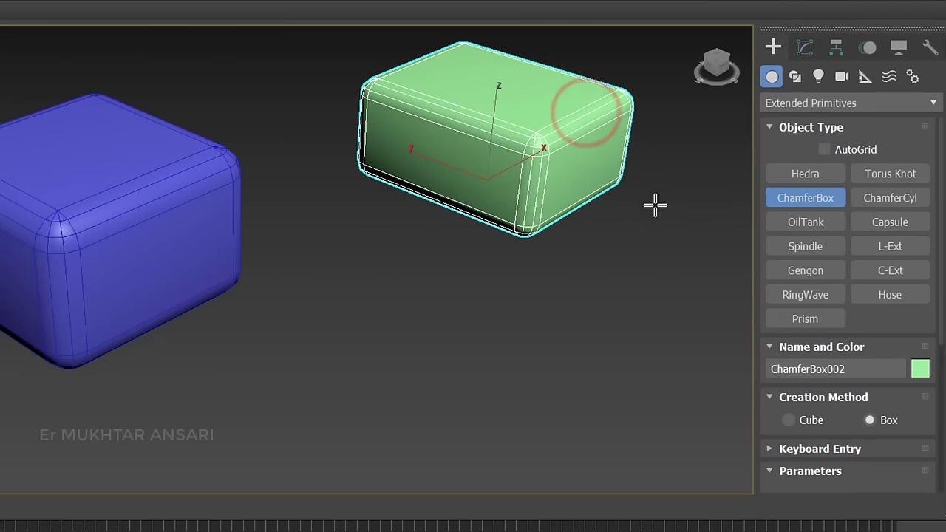
left_click(804, 222)
Step: Create a pale pink OilTank001 with raised domed caps, then clear the scene
scroll(549, 279, "down", 3)
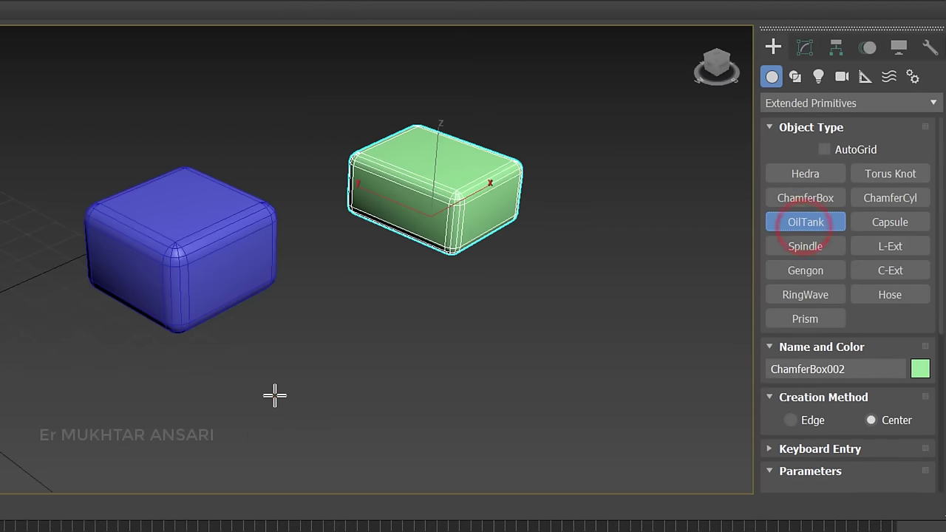
left_click_drag(274, 392, 348, 403)
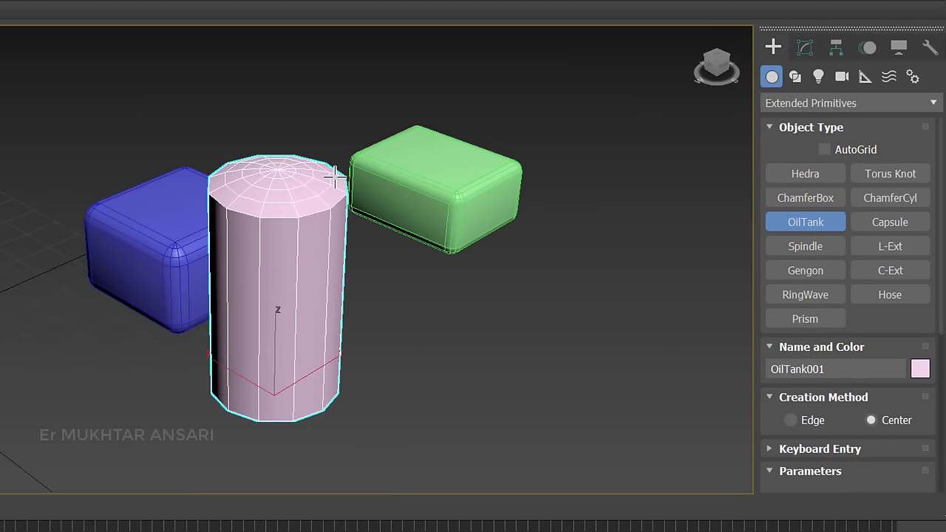
left_click(331, 169)
left_click(485, 221)
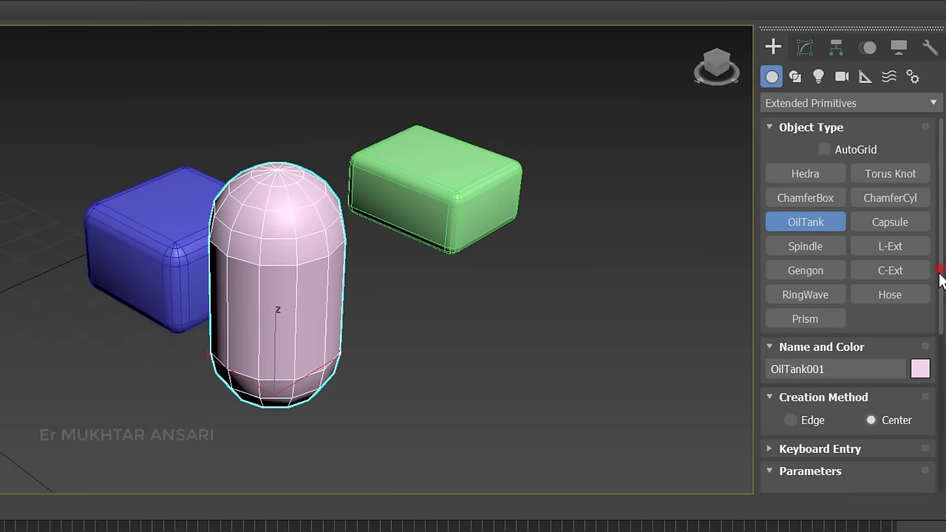
left_click_drag(939, 271, 943, 437)
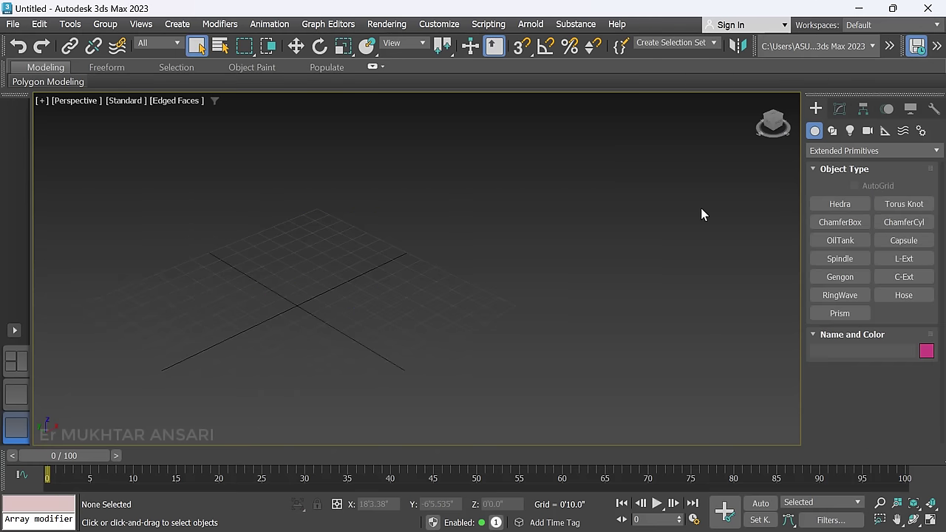
Step: Create a large blue Box001 with many length, width and height segments from Standard Primitives
left_click(834, 150)
left_click(834, 161)
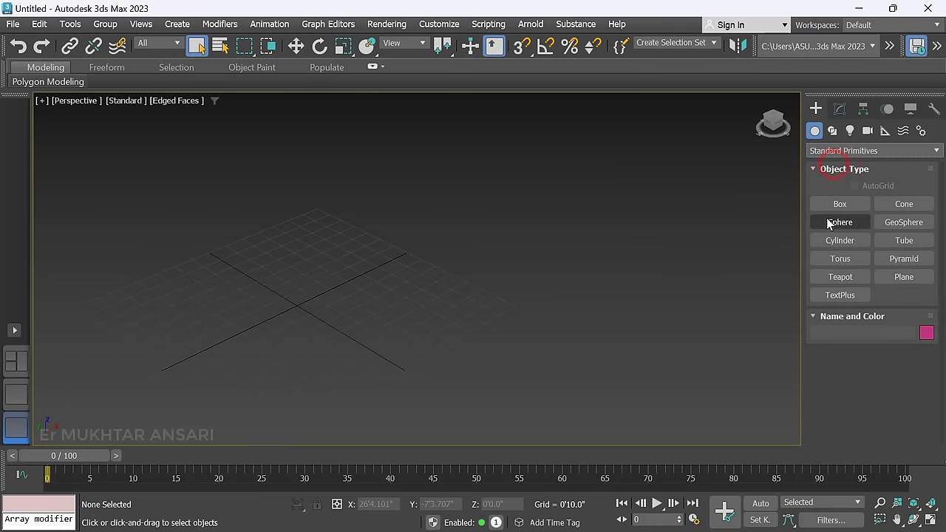
left_click(839, 204)
left_click_drag(338, 275, 507, 281)
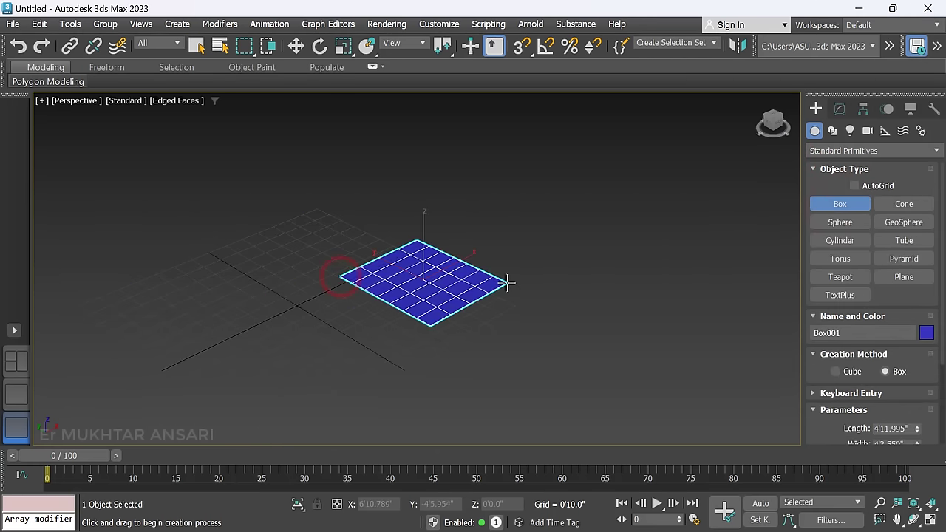
left_click(524, 198)
scroll(510, 257, "up", 3)
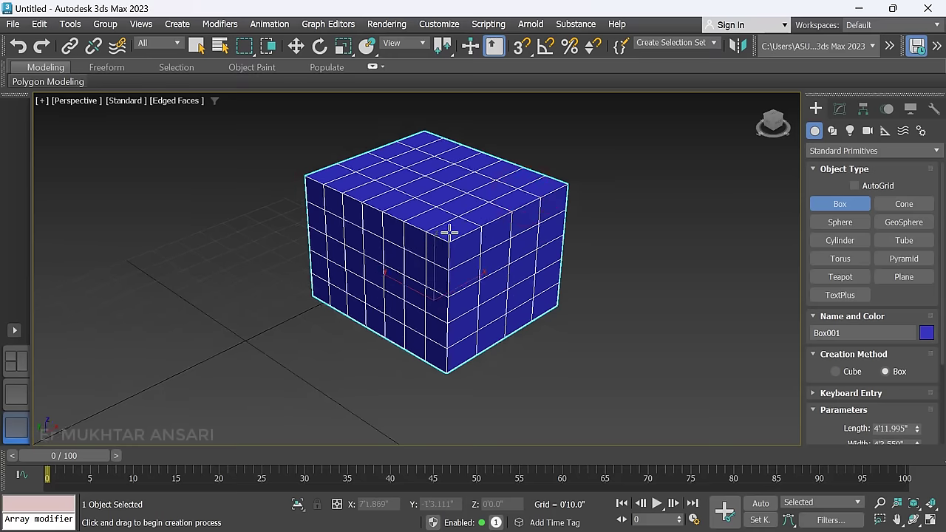
scroll(471, 272, "up", 3)
Step: Cycle the display through shaded, wireframe and back to Edged Faces with F4 and F3
key("F4")
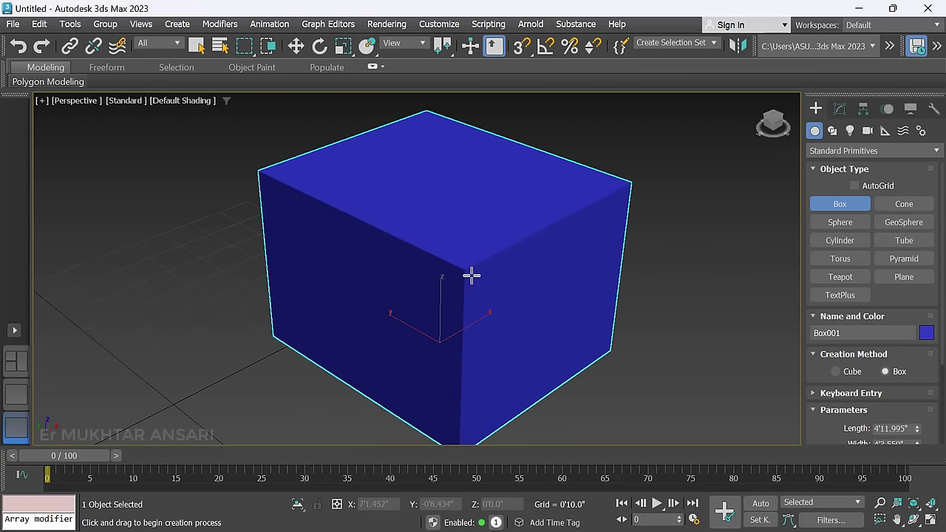
key("F4")
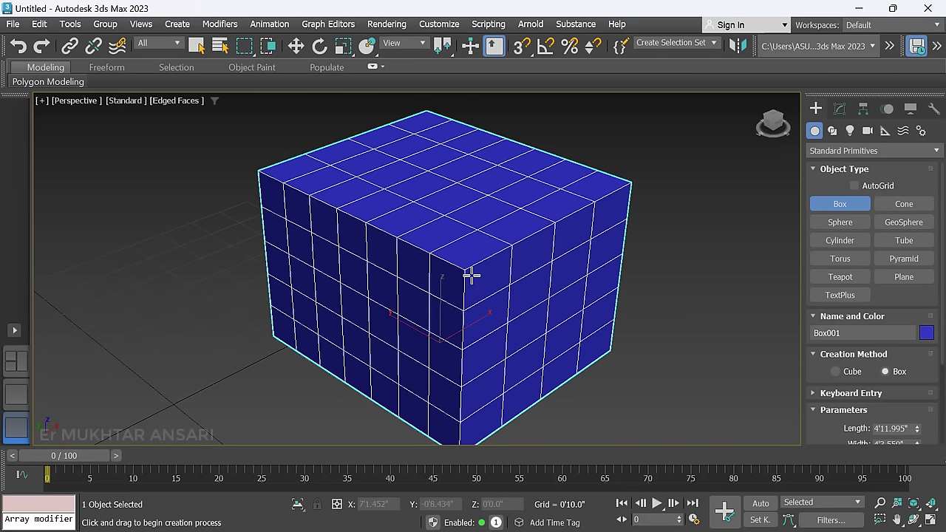
key("F3")
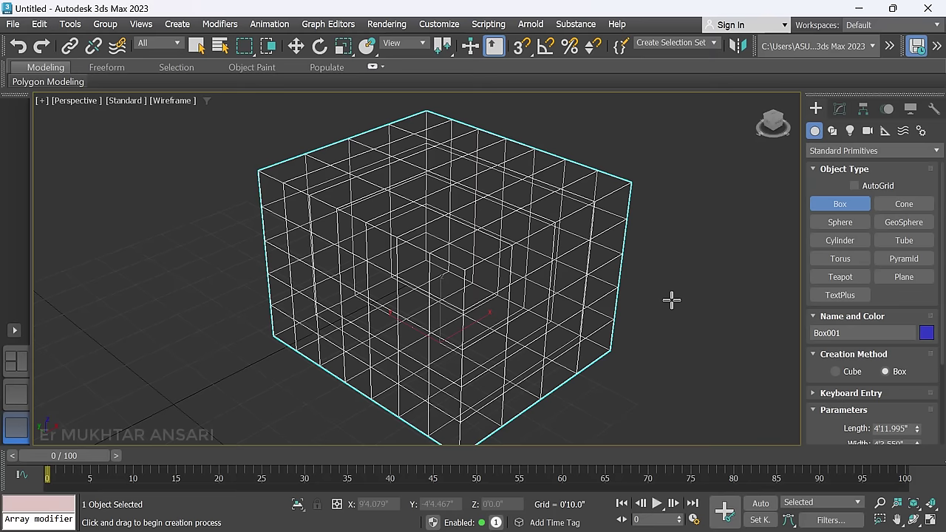
key("F3")
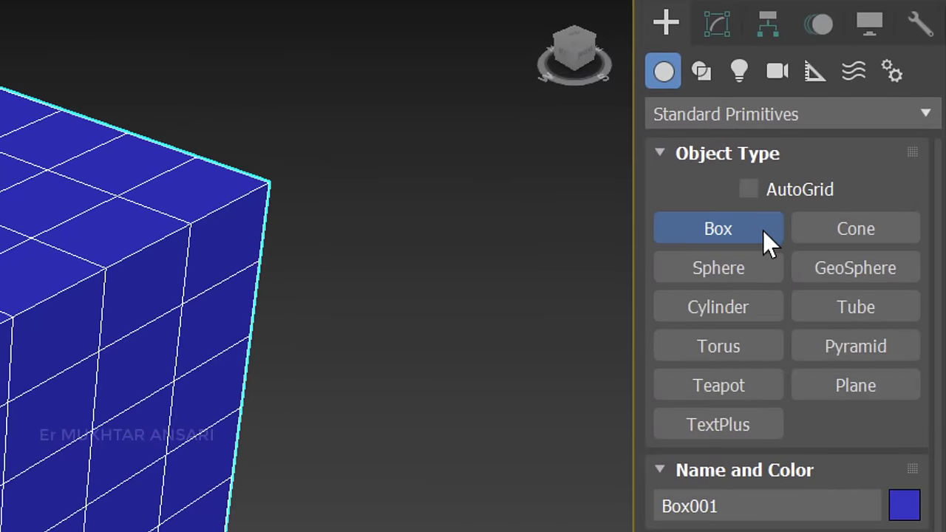
Step: Add cyan Box002, light blue Box003 and magenta Box004 around the big blue box
scroll(36, 280, "down", 4)
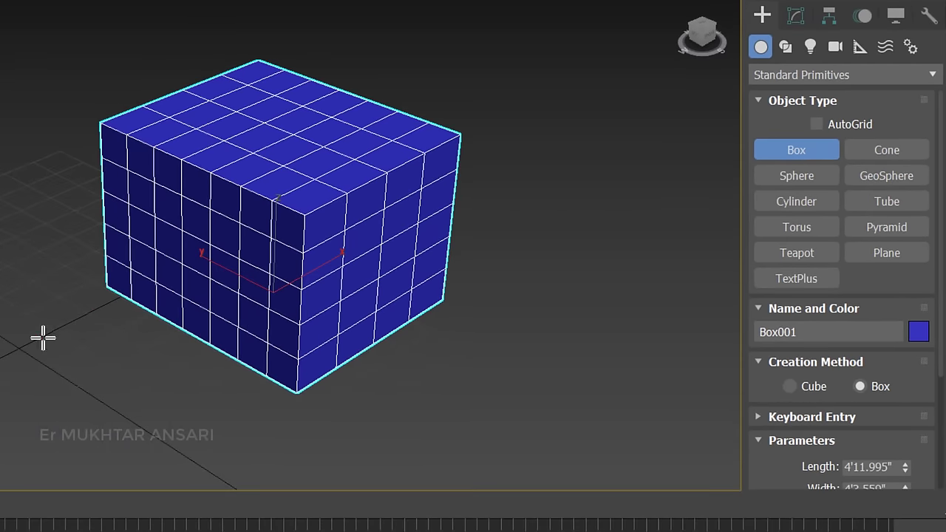
left_click_drag(27, 345, 190, 323)
left_click(116, 120)
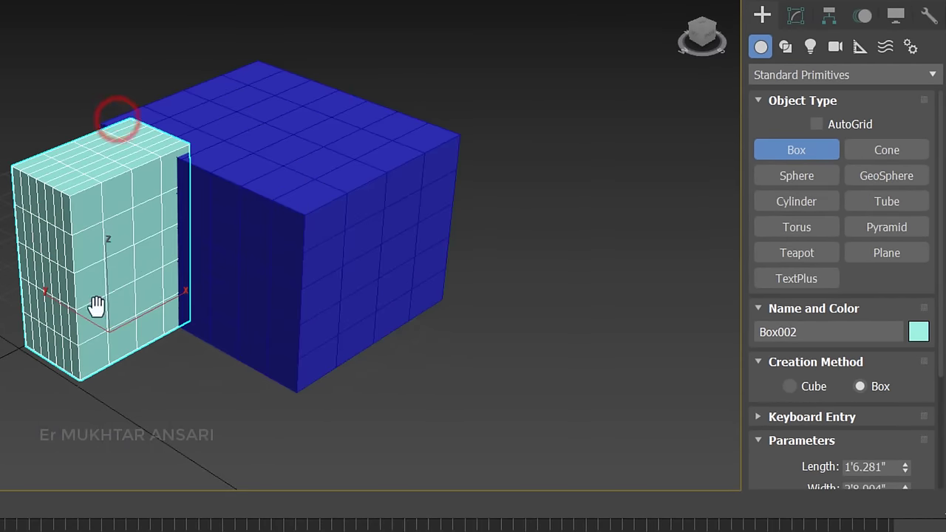
middle_click_drag(96, 305, 167, 238)
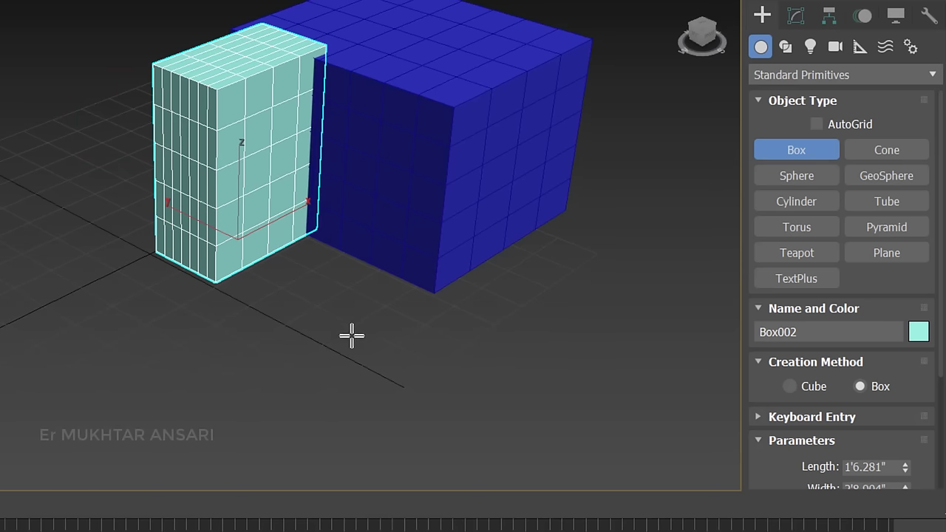
left_click_drag(200, 333, 355, 291)
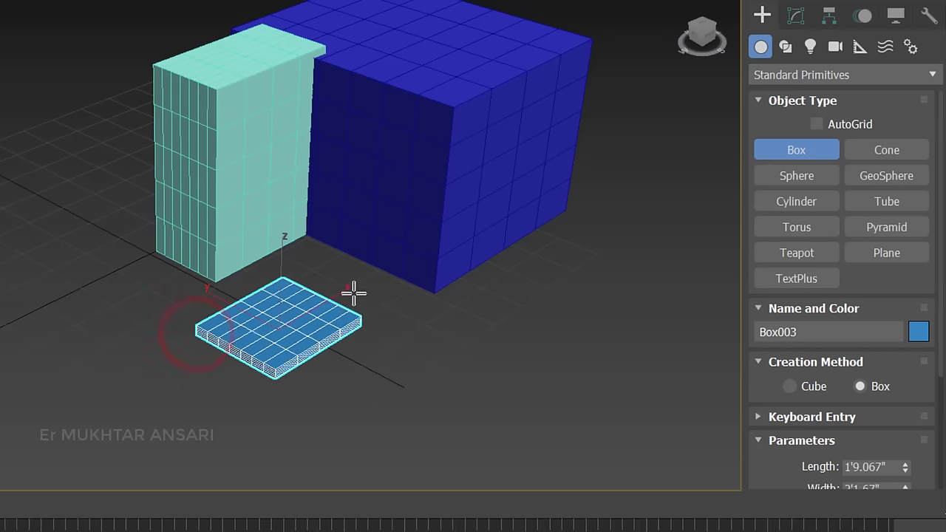
left_click(352, 238)
left_click_drag(406, 177, 633, 80)
left_click(633, 80)
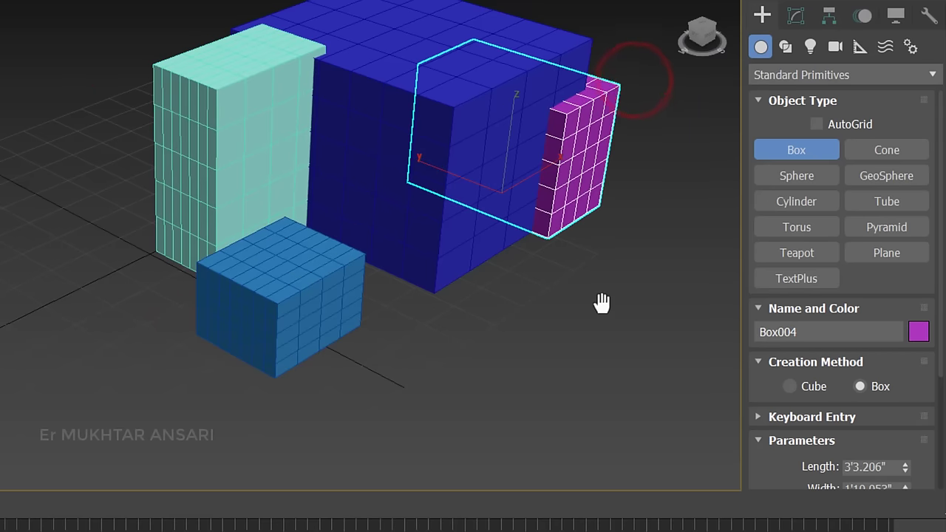
Step: Orbit and zoom in close to the top of the blue box
mouse_move(601, 302)
middle_mouse_down()
mouse_move(566, 318)
mouse_move(416, 293)
mouse_move(507, 298)
mouse_move(486, 335)
mouse_move(483, 302)
mouse_move(580, 320)
mouse_move(601, 321)
mouse_move(601, 312)
middle_mouse_up()
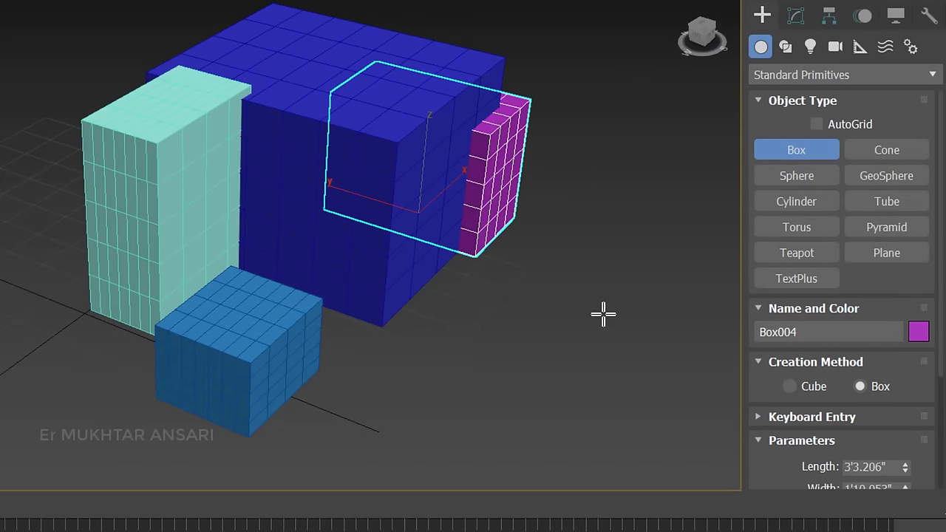
middle_click_drag(547, 279, 544, 343)
scroll(291, 154, "up", 2)
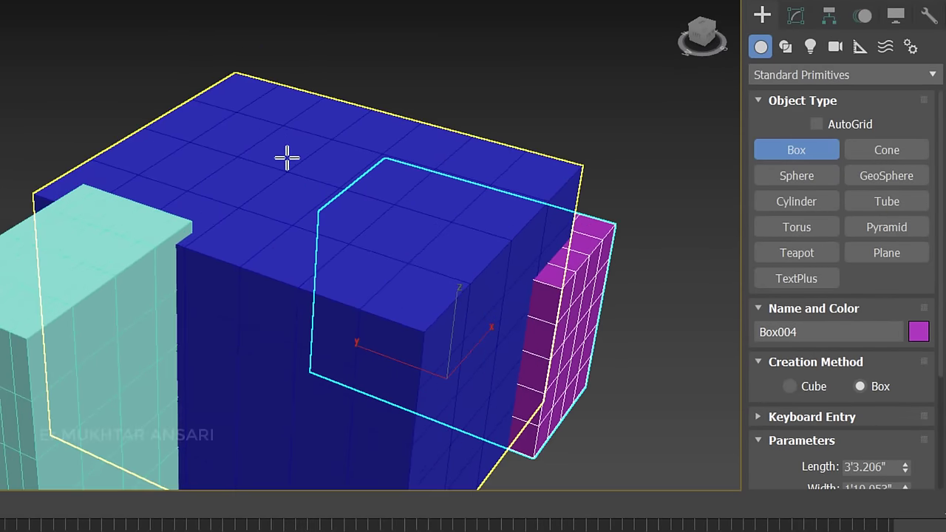
scroll(261, 169, "up", 1)
scroll(258, 158, "down", 2)
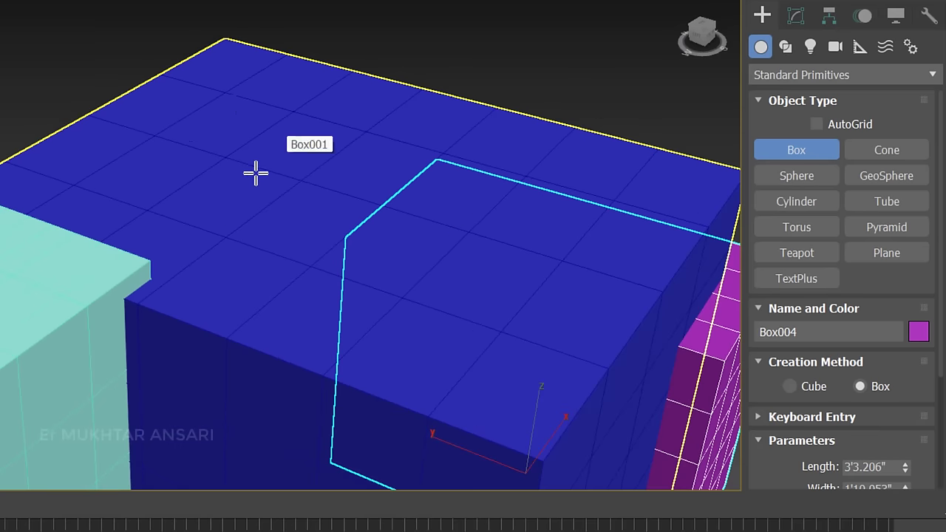
scroll(230, 186, "down", 2)
scroll(337, 172, "up", 1)
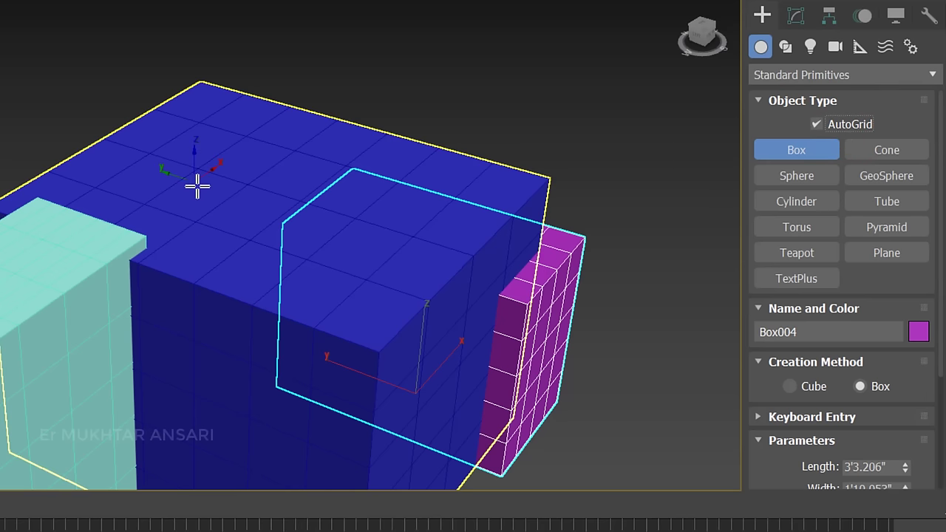
Step: Grow a cream box from the blue box's top, a green box from its side, and a red box off the green
left_click_drag(177, 184, 379, 198)
left_click(412, 74)
middle_click_drag(530, 190, 568, 201, "alt")
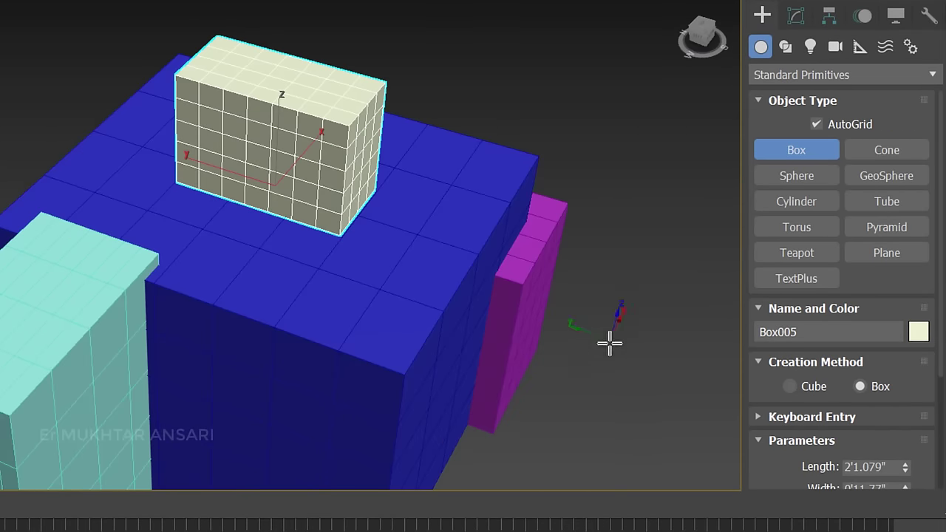
middle_click_drag(608, 343, 523, 286, "alt")
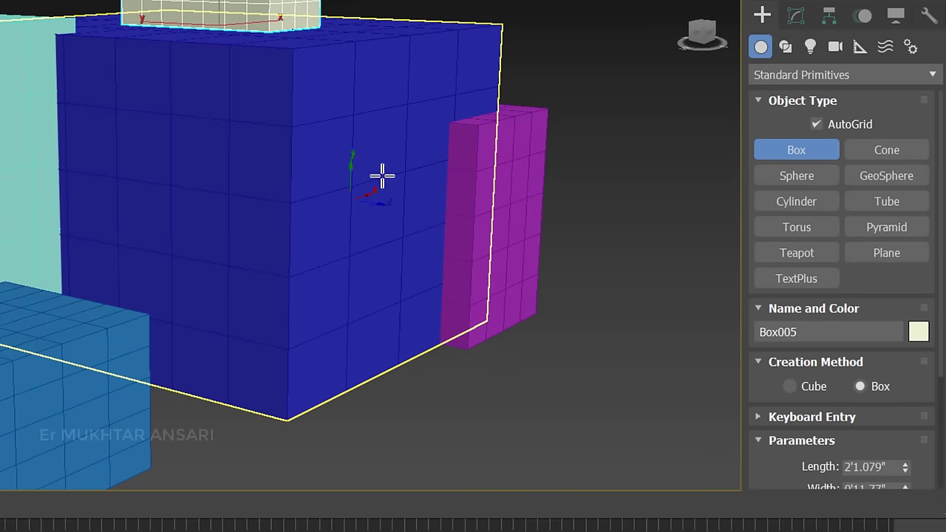
left_click_drag(341, 129, 441, 233)
left_click(553, 272)
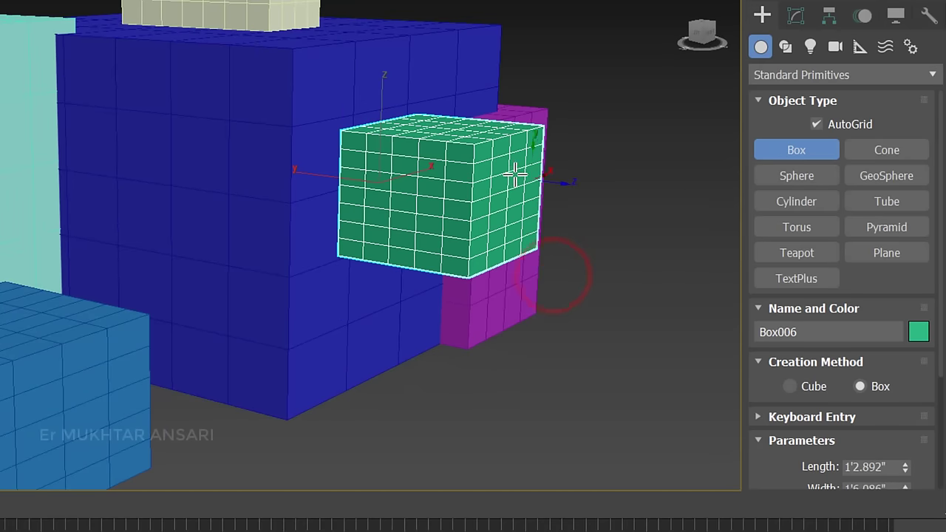
left_click_drag(491, 169, 542, 214)
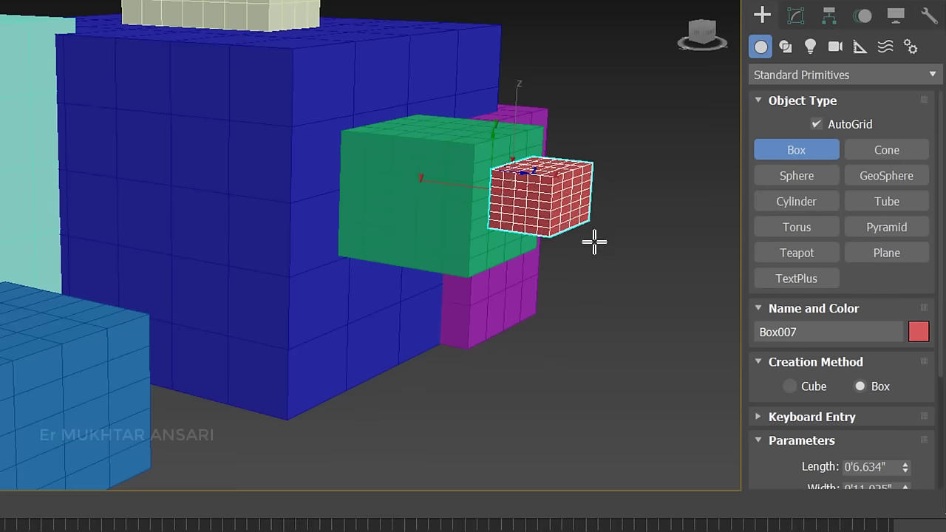
left_click(618, 252)
Step: Add cream, orange and lavender boxes out of the existing box faces
left_click_drag(373, 168, 437, 234)
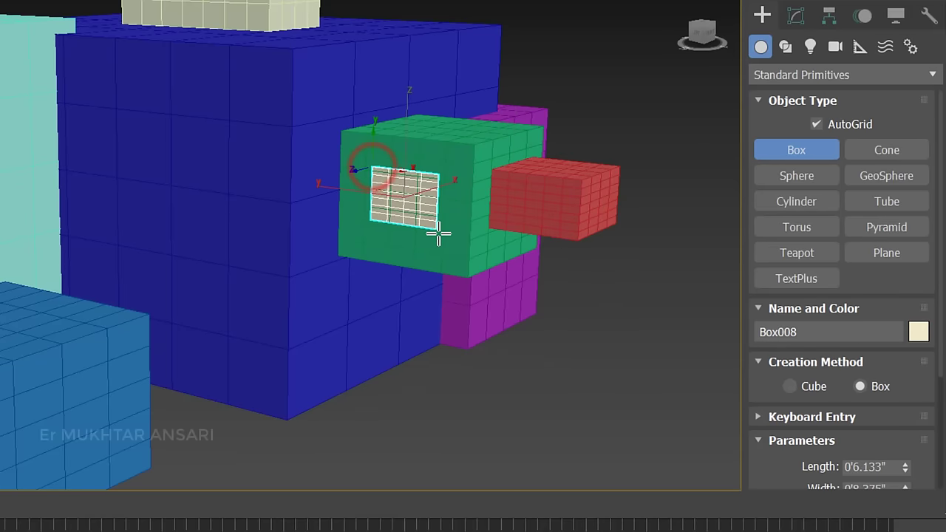
left_click(344, 260)
left_click_drag(117, 118, 241, 313)
left_click(140, 338)
scroll(158, 384, "up", 4)
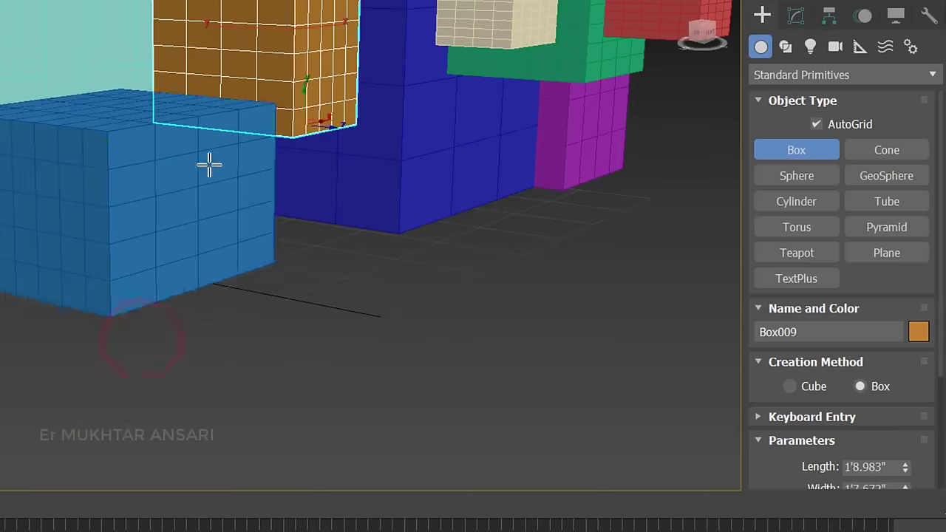
left_click_drag(158, 178, 219, 232)
left_click(305, 187)
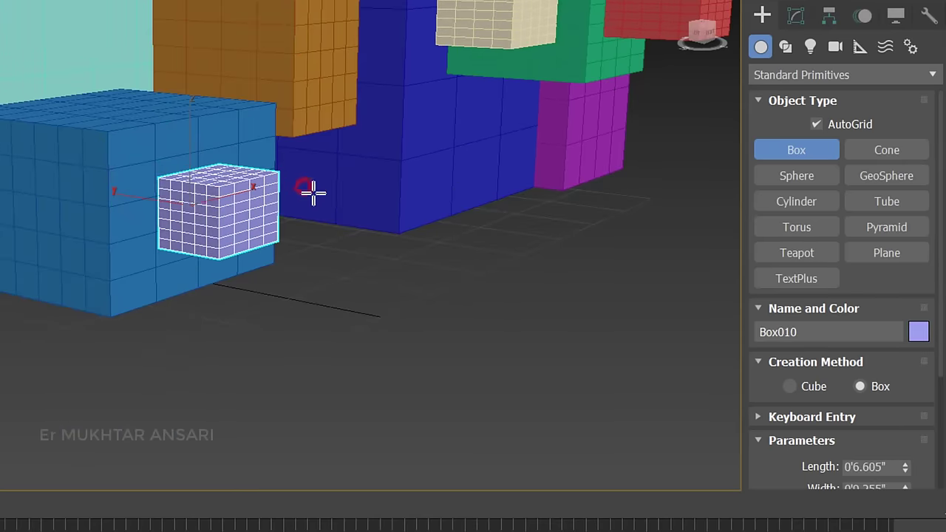
Step: Grow a pink Cone001 out of the light blue box's face
left_click(887, 151)
left_click_drag(27, 173, 5, 209)
left_click(134, 225)
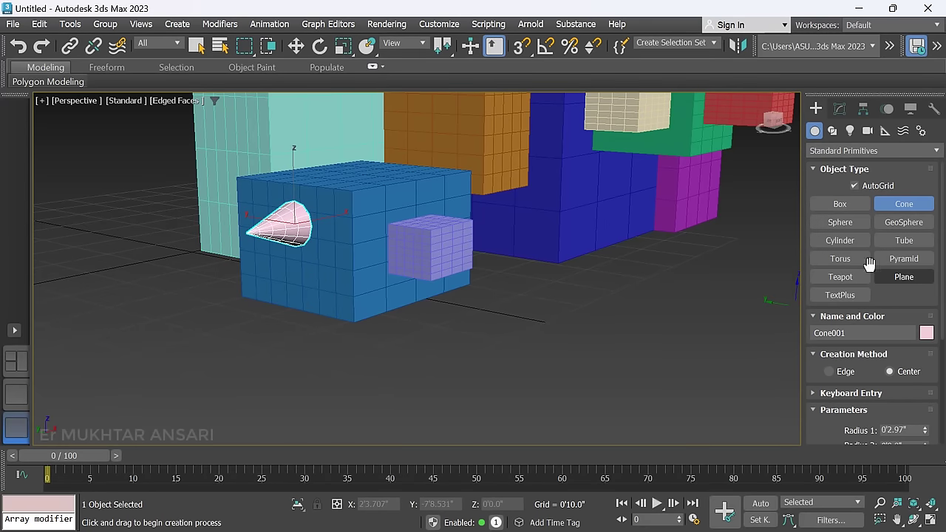
left_click(840, 240)
middle_click_drag(363, 173, 375, 171, "alt")
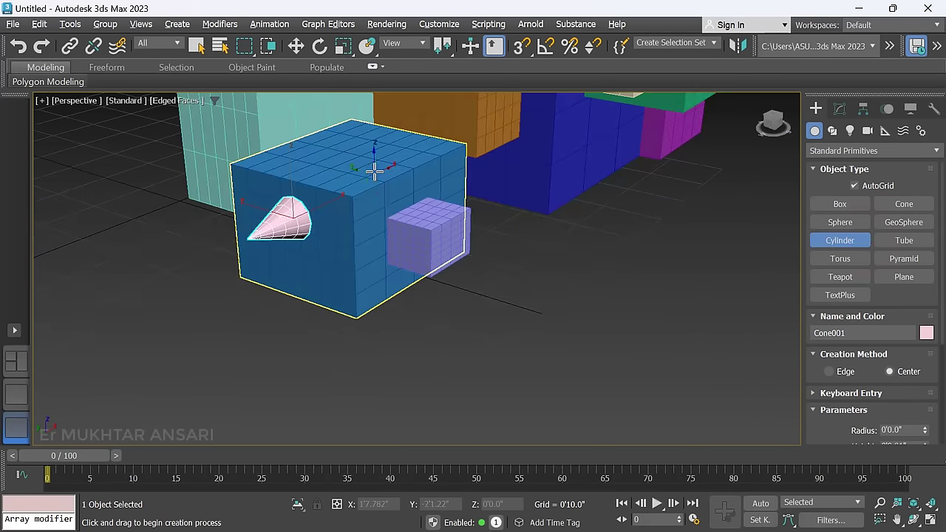